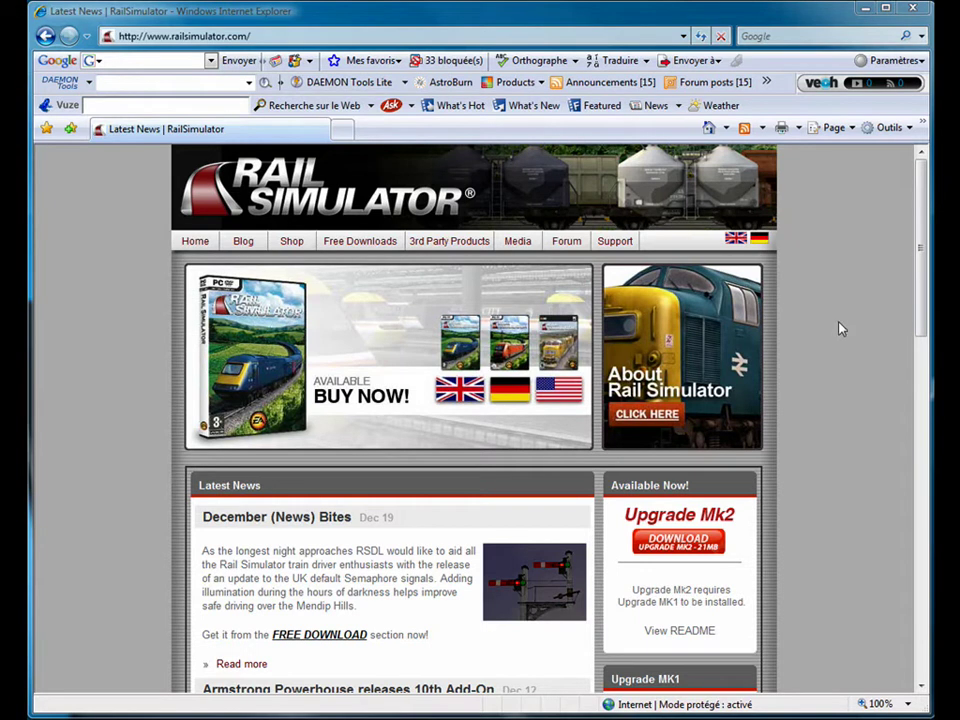
- Look through the Rail Simulator home page down to the RSDevTools download section
drag(924, 234, 921, 339)
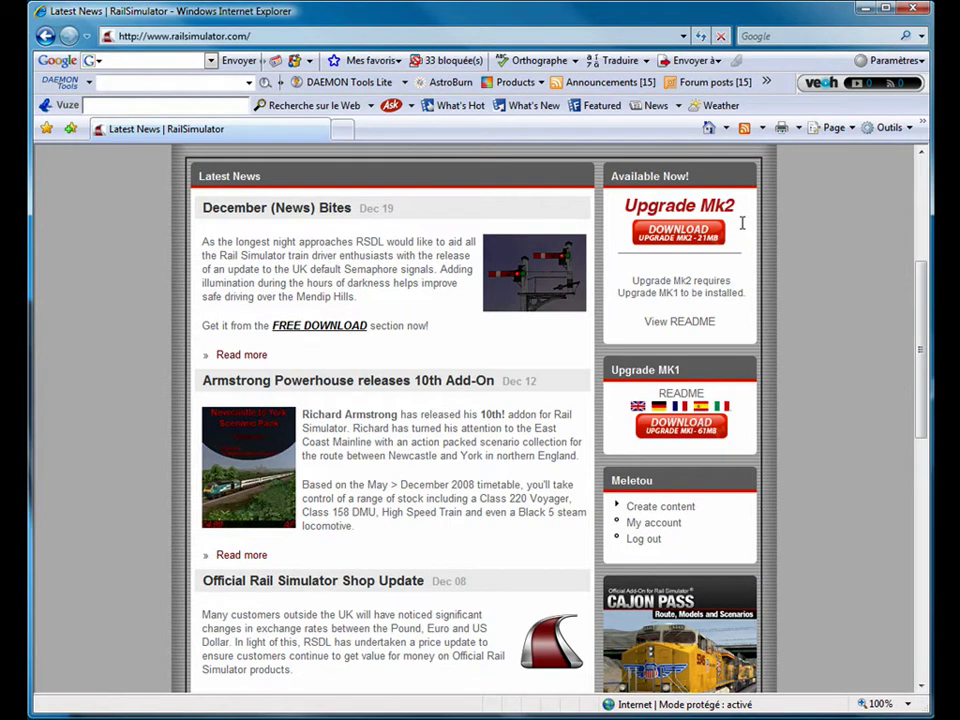
drag(925, 283, 925, 359)
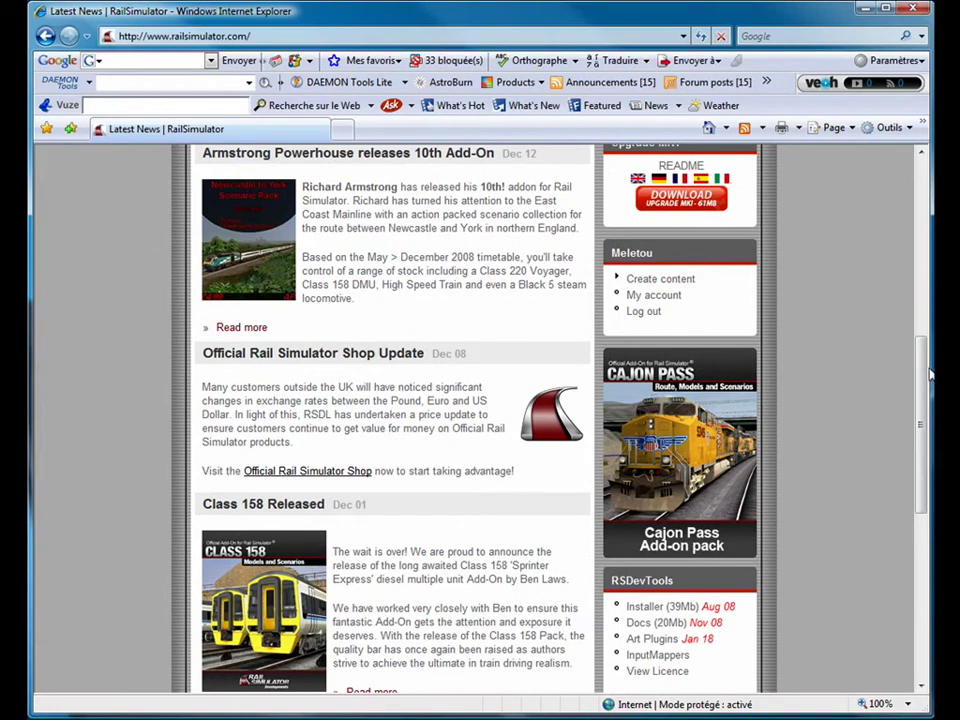
scroll(867, 472, down, 5)
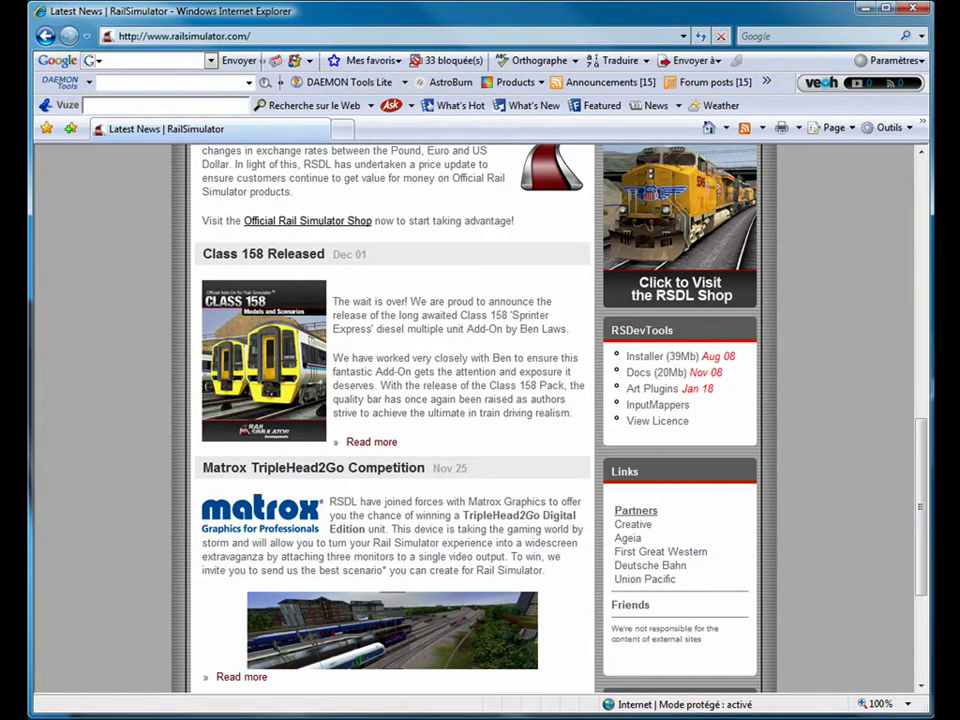
- Switch to Windows Explorer and inspect the kuju plugin folder in art plugins\max 9\3dsMax9\plugins and its counterpart in the 3ds Max 9 installation
key(alt+Tab)
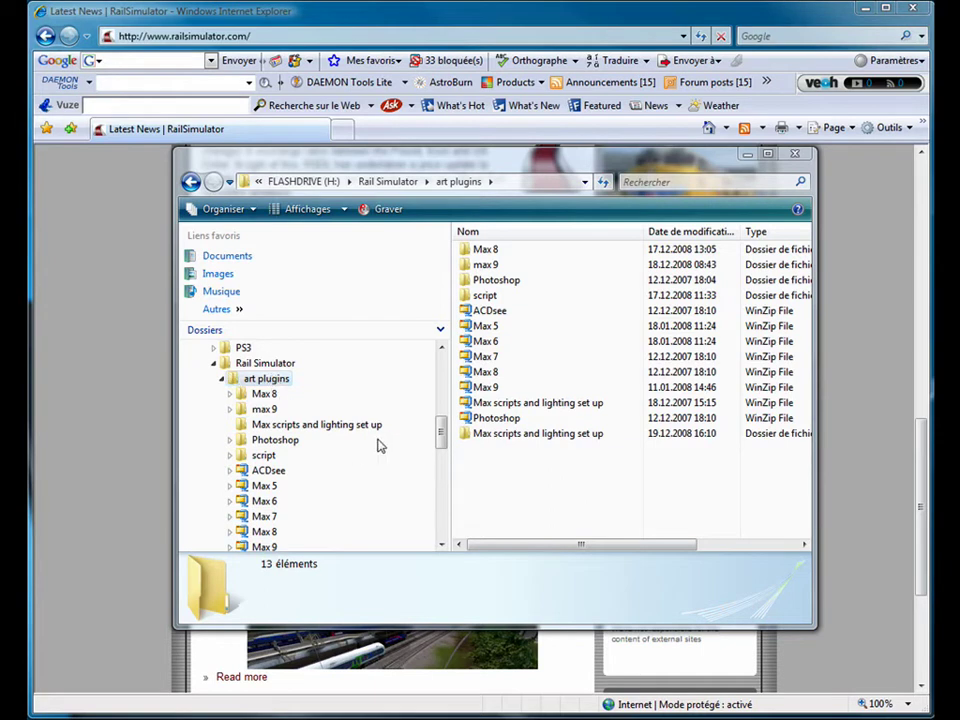
drag(441, 421, 443, 439)
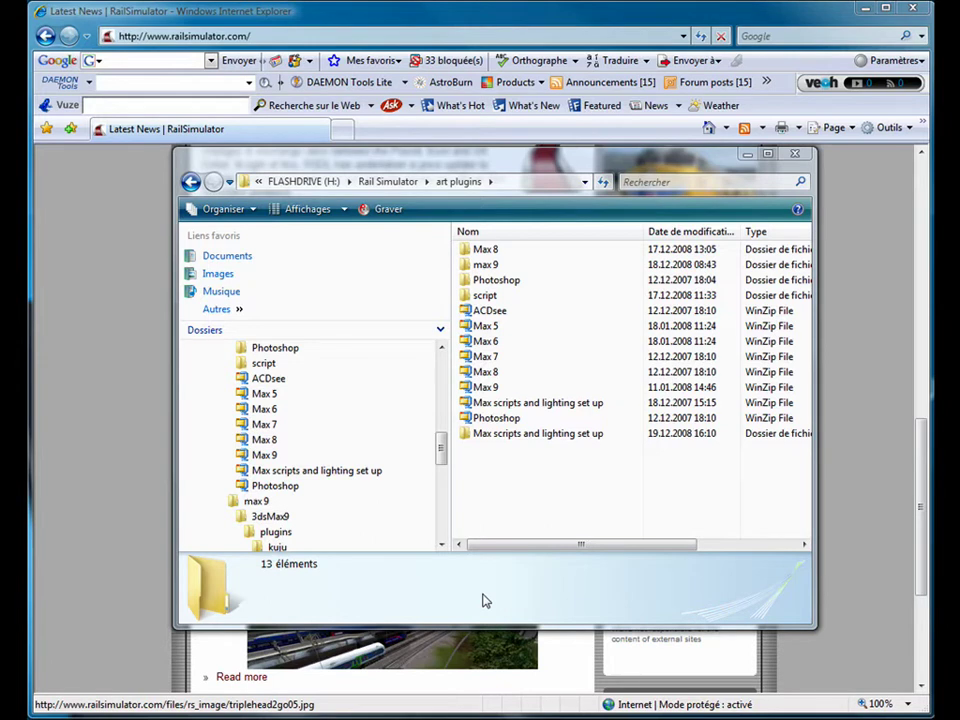
double_click(470, 265)
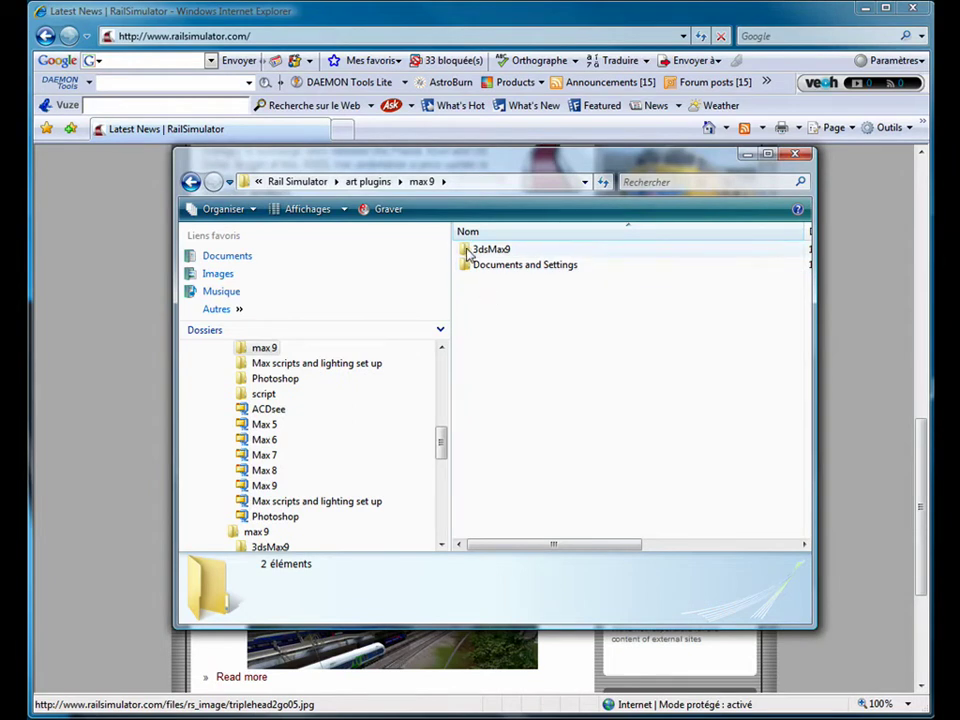
double_click(488, 249)
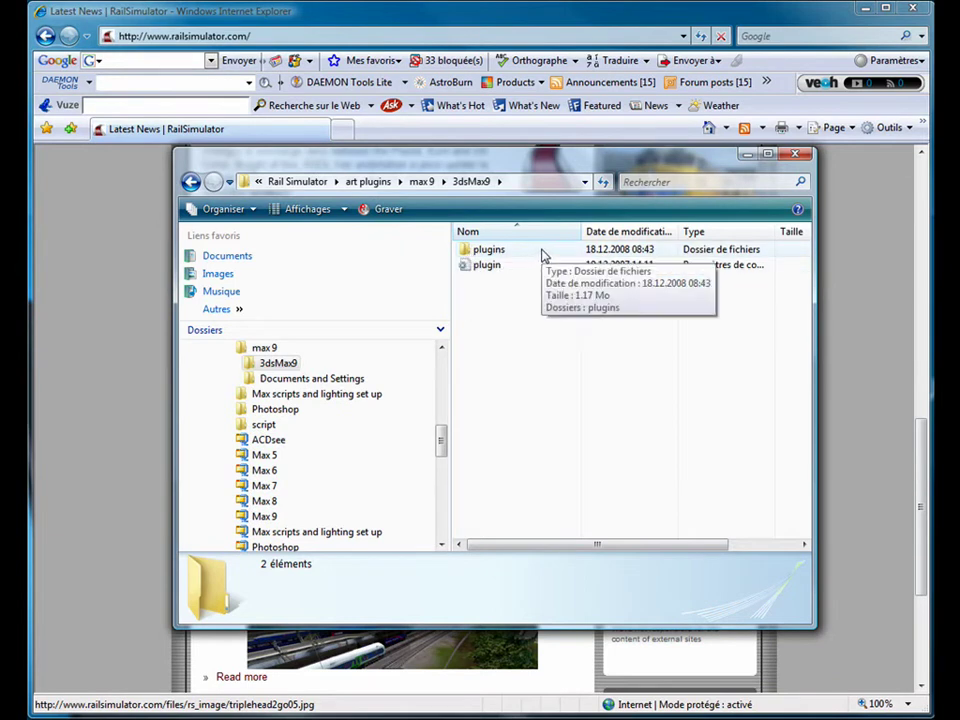
double_click(466, 250)
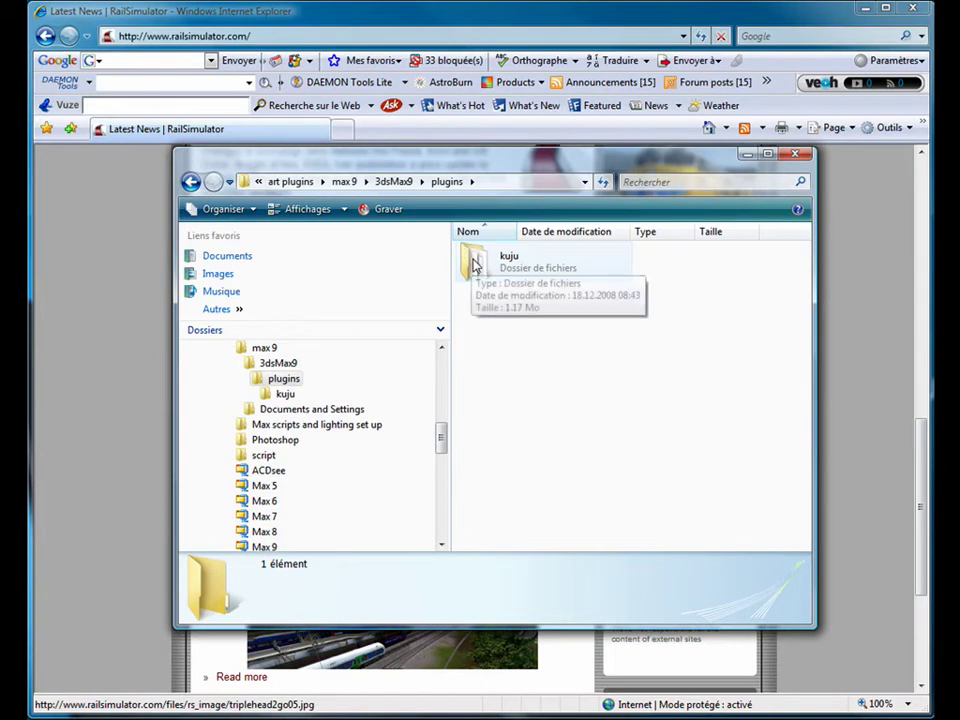
click(475, 262)
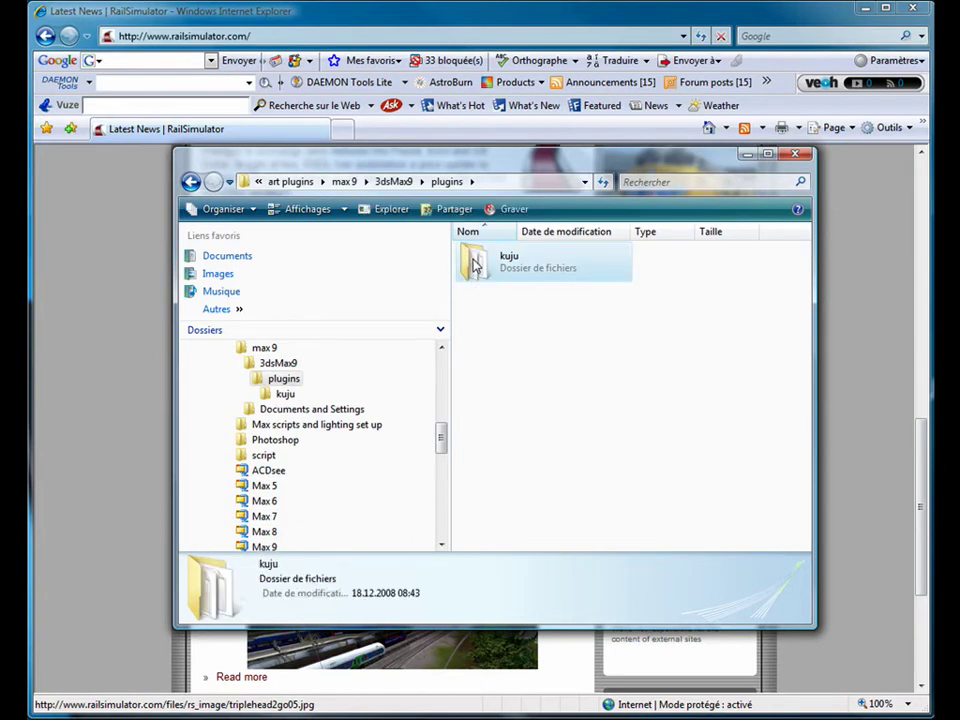
double_click(475, 262)
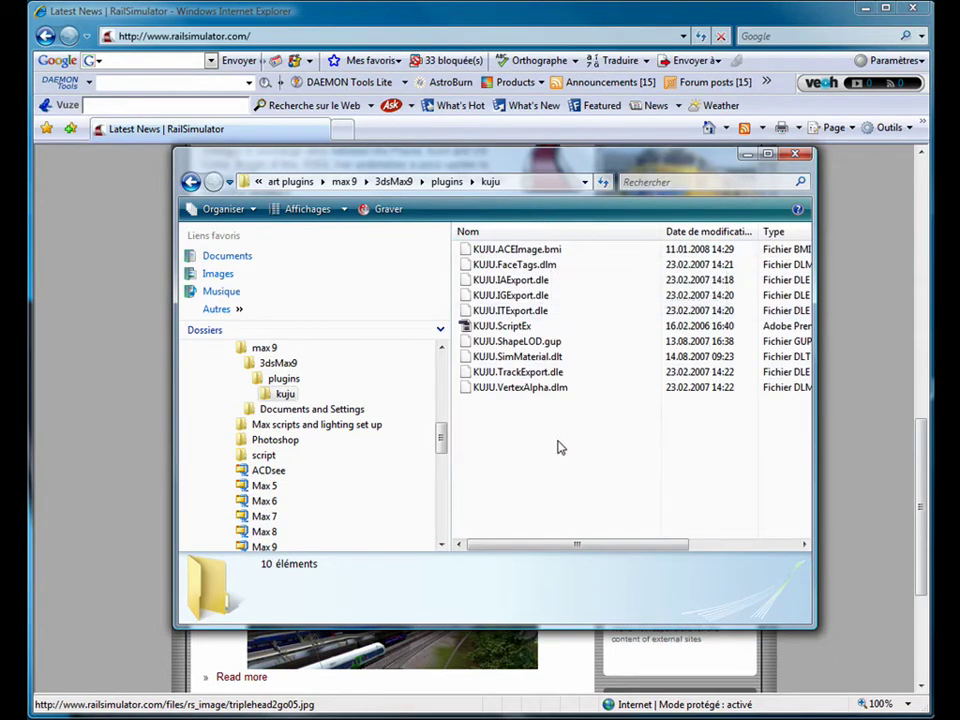
click(190, 183)
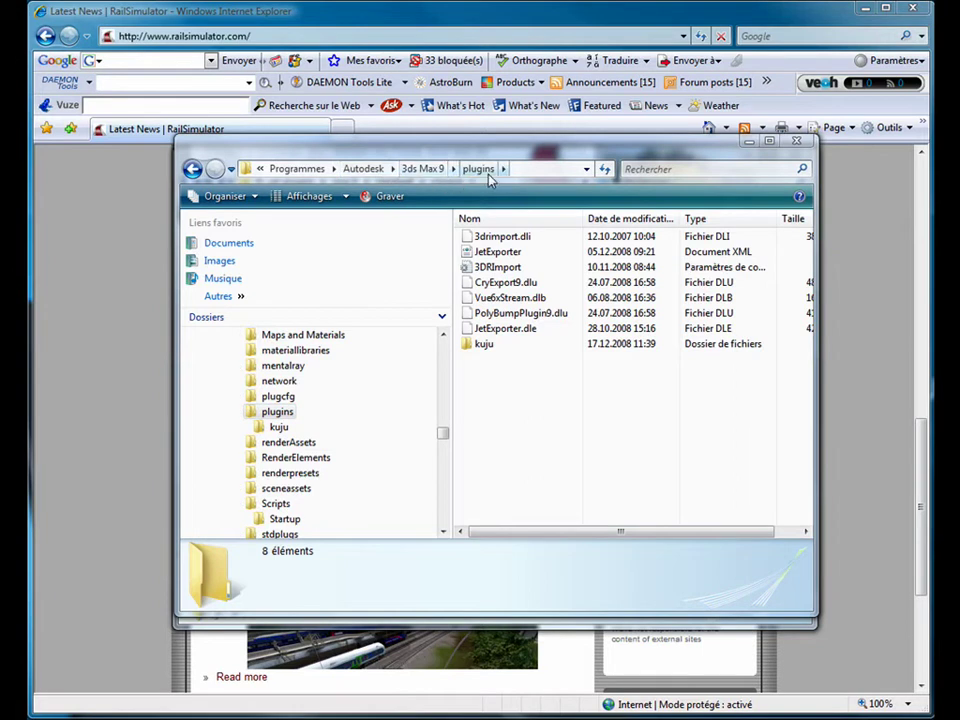
double_click(480, 344)
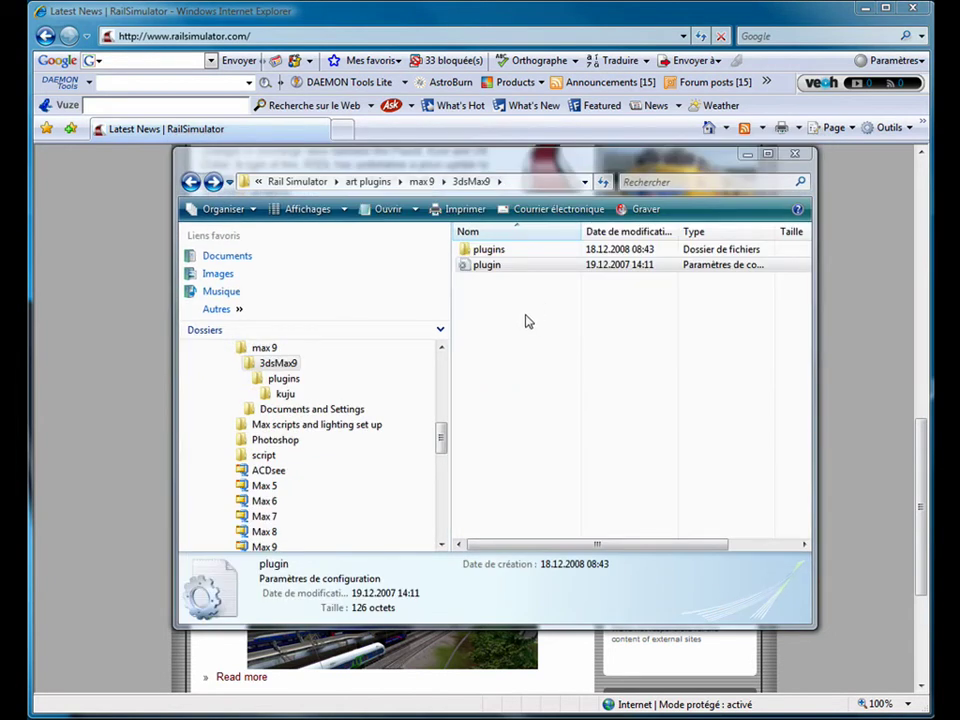
- Open the supplied plugin configuration file and the one in Autodesk\3ds Max 9 in Notepad, keeping only the text windows in front
double_click(467, 266)
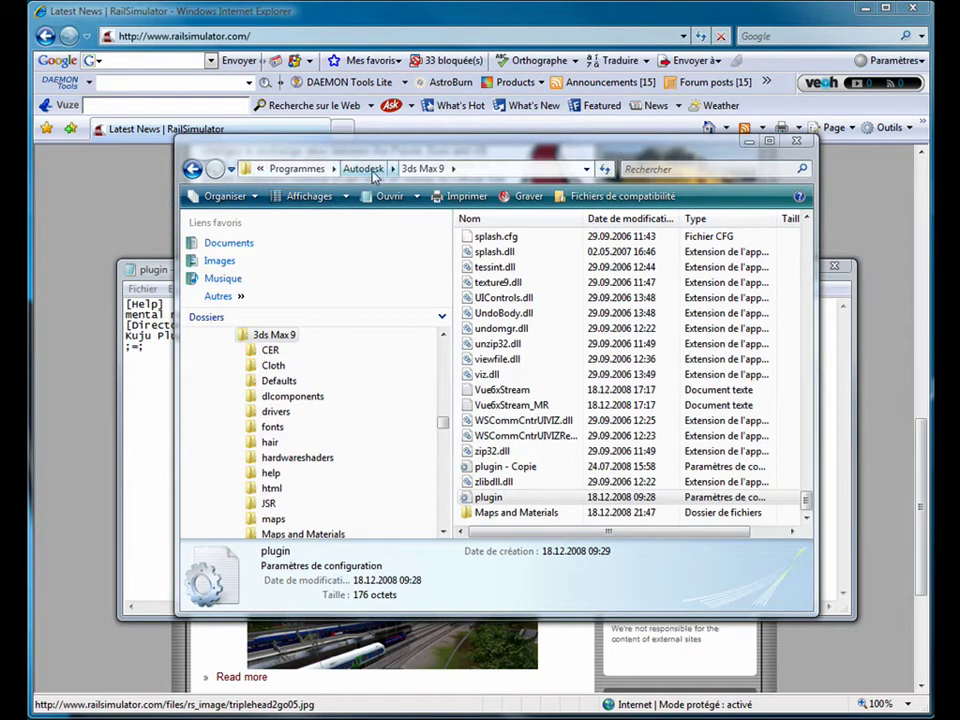
double_click(472, 500)
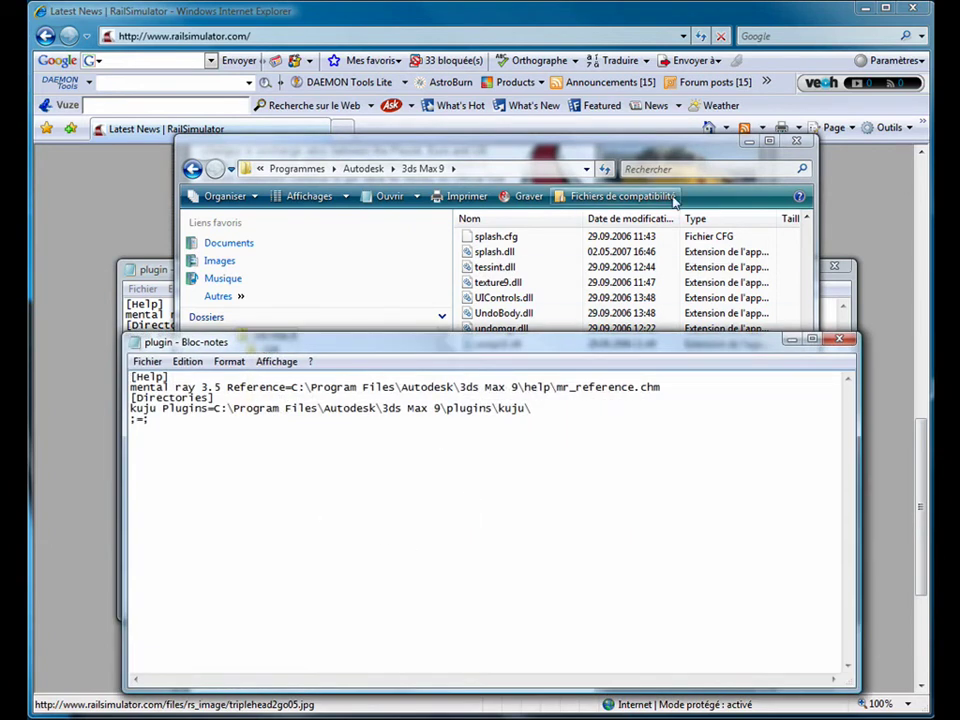
click(749, 143)
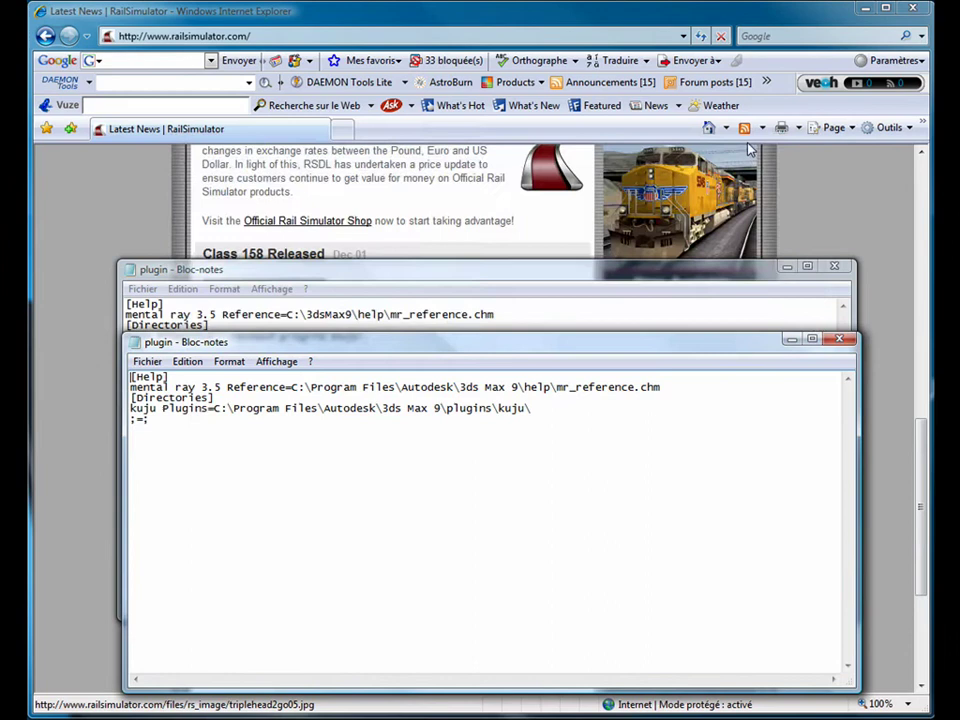
- Arrange the two plugin files one above the other and highlight the kuju Plugins path line in the installed version
click(488, 268)
drag(478, 274, 484, 30)
click(466, 495)
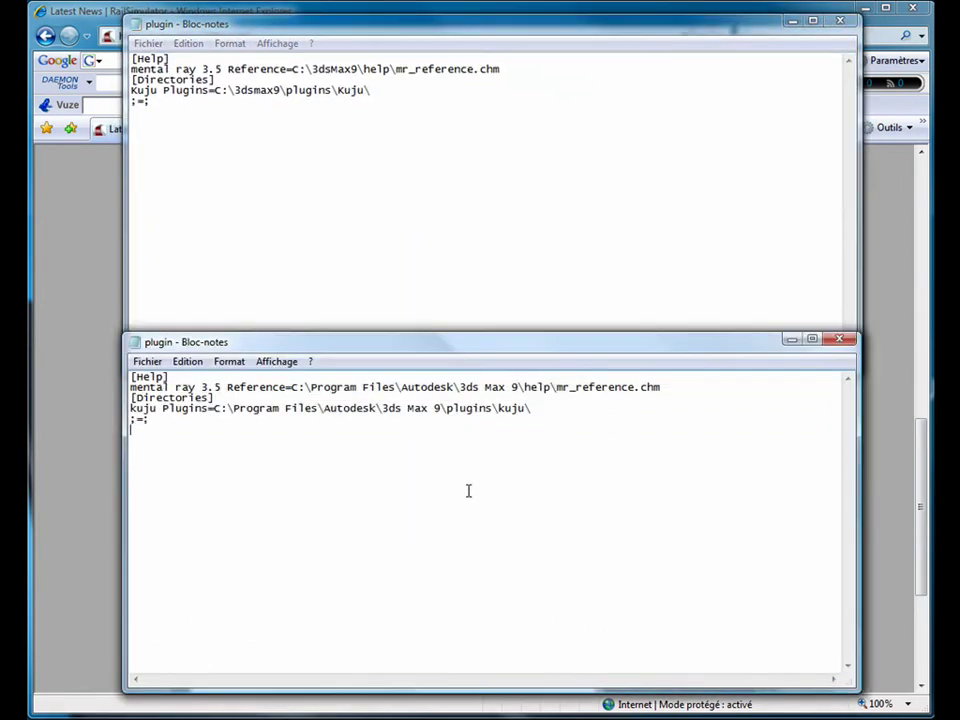
drag(458, 343, 456, 264)
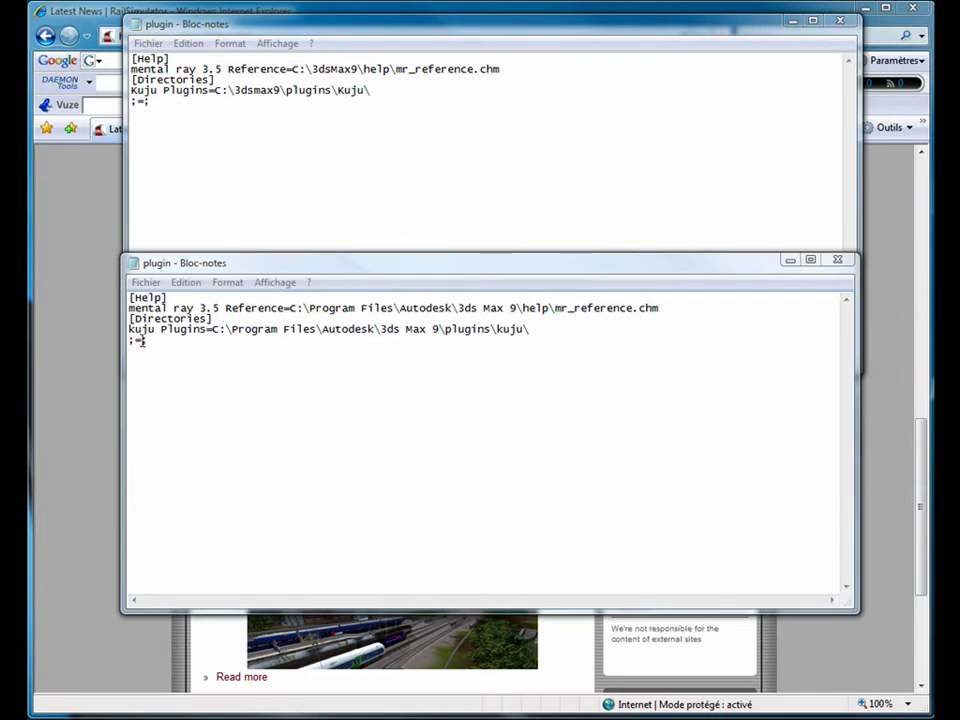
drag(129, 329, 531, 333)
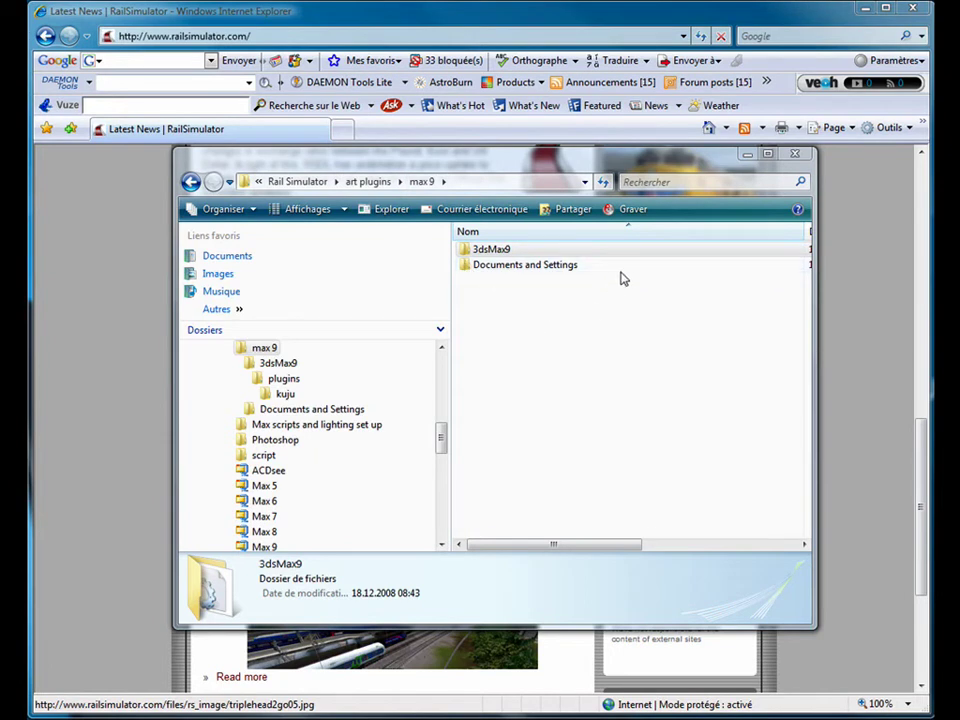
- Open the enu folder under Documents and Settings\Username\Local Settings\Application Data\Autodesk\3dsMax\9 - 32bit in the max 9 package
double_click(470, 266)
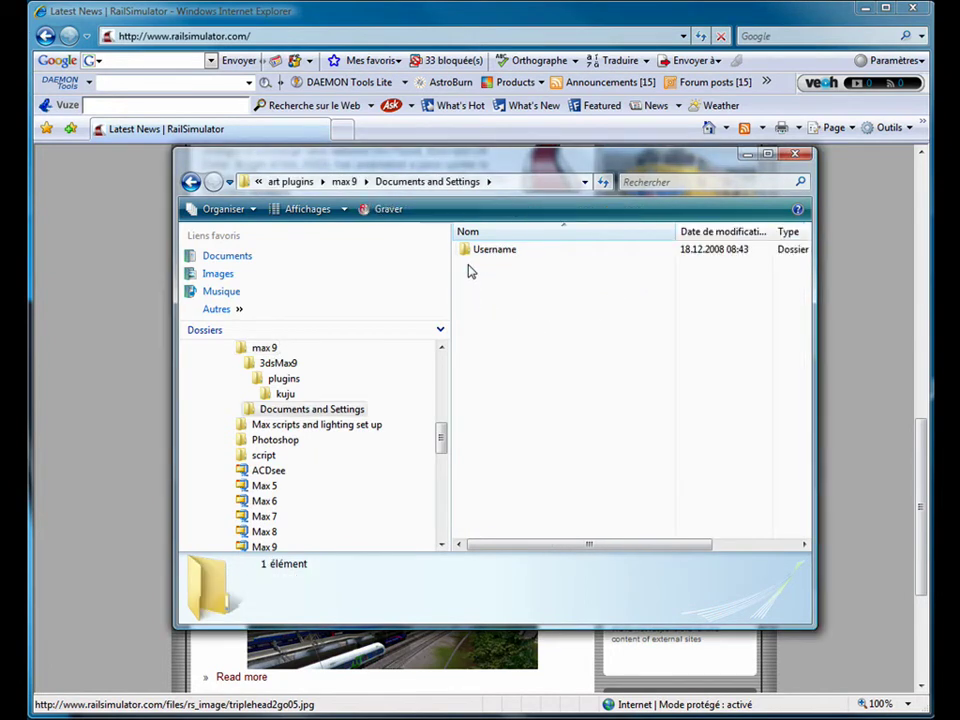
double_click(467, 253)
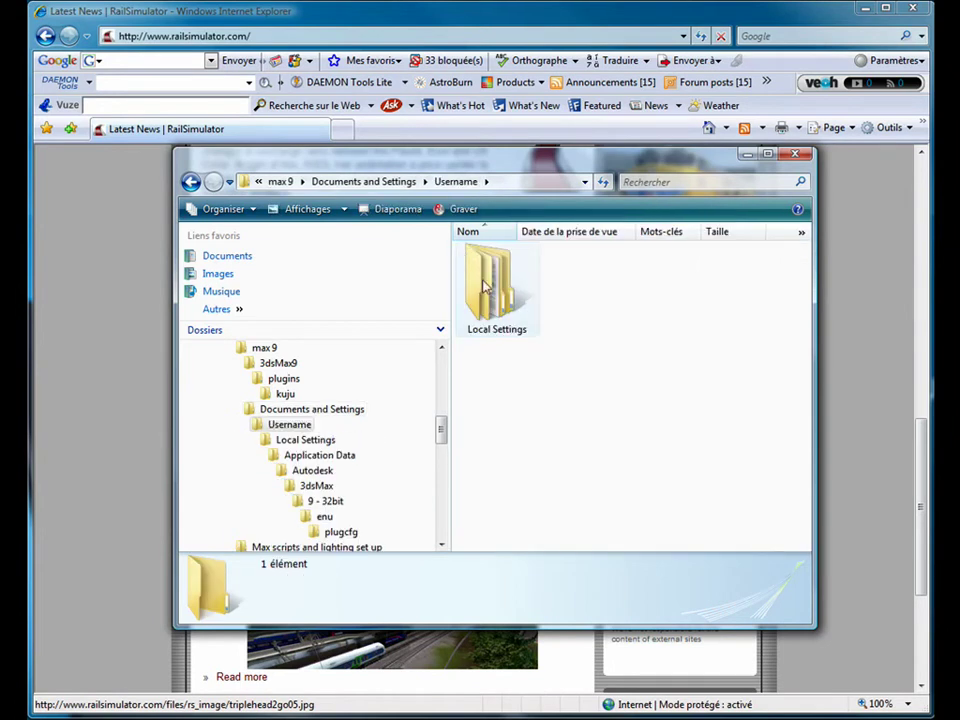
double_click(470, 264)
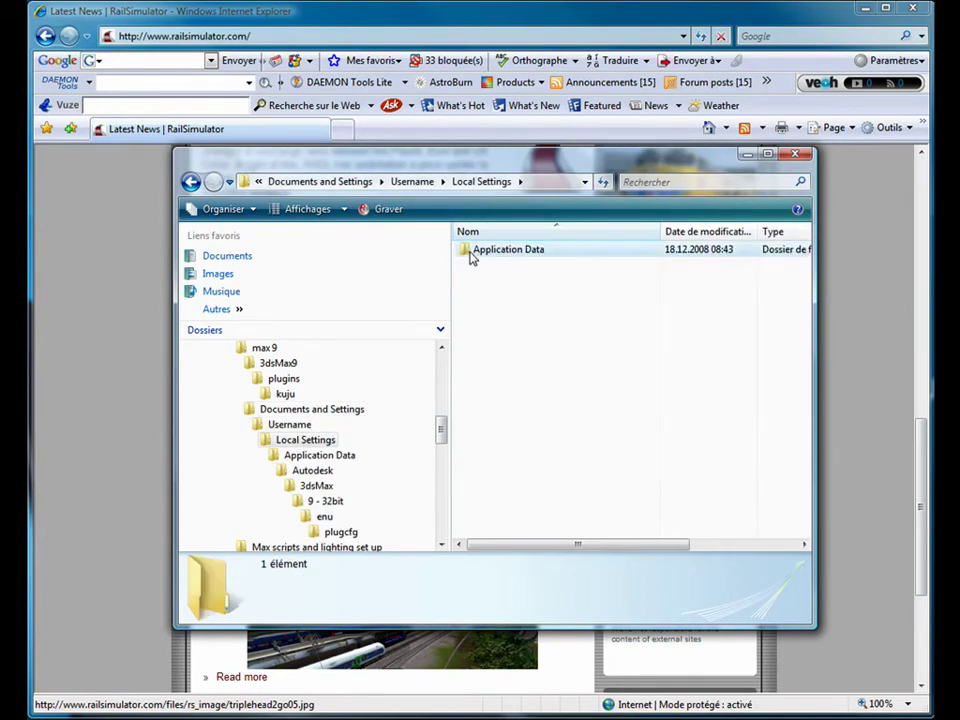
double_click(470, 252)
double_click(472, 254)
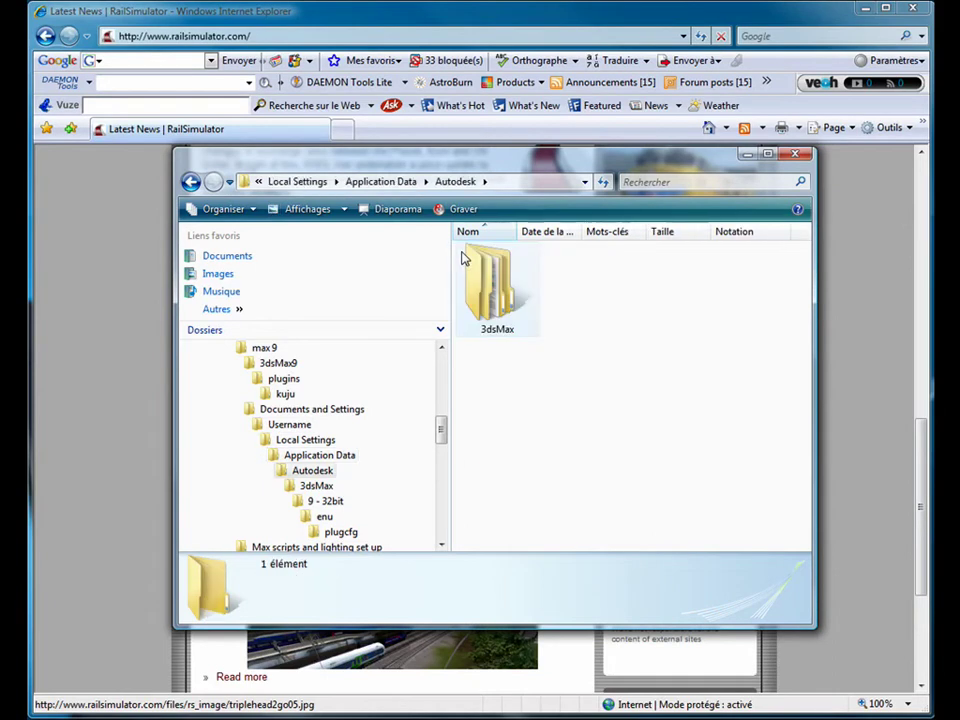
double_click(490, 285)
double_click(470, 254)
double_click(481, 288)
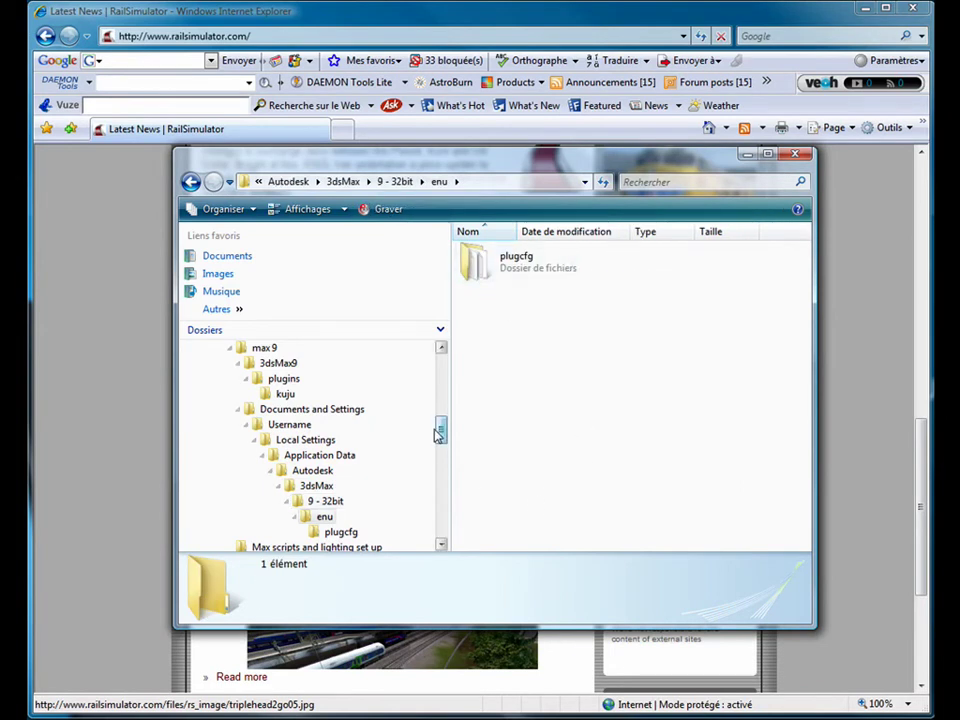
drag(441, 428, 442, 440)
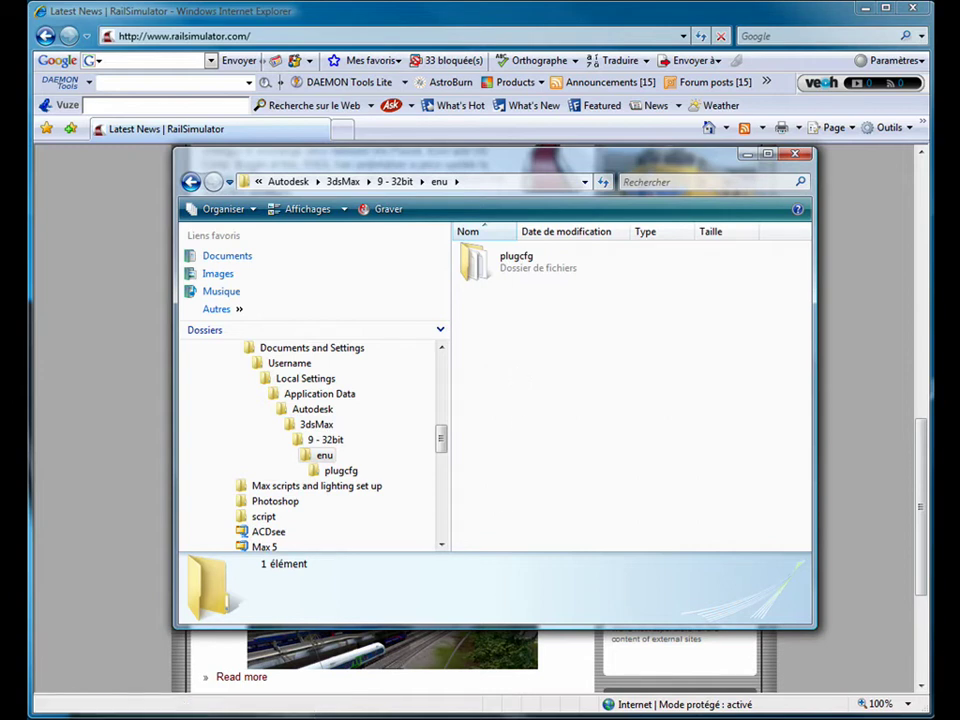
- Set the Windows folder options to show hidden files and folders, starting from the open Help and Support topic, and close the help
key(alt+Tab)
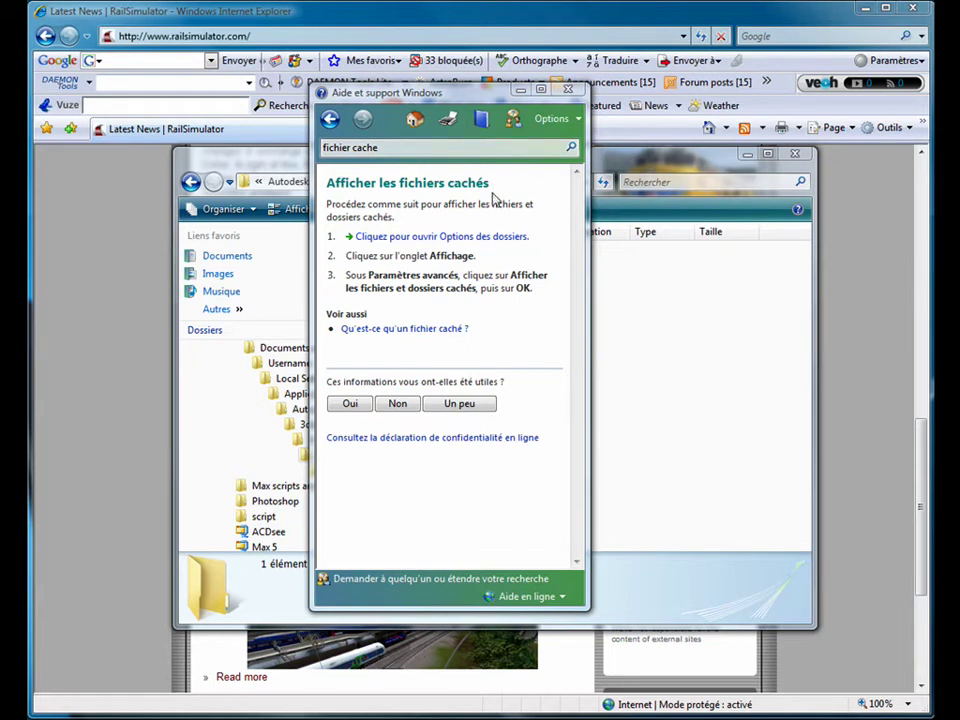
click(407, 237)
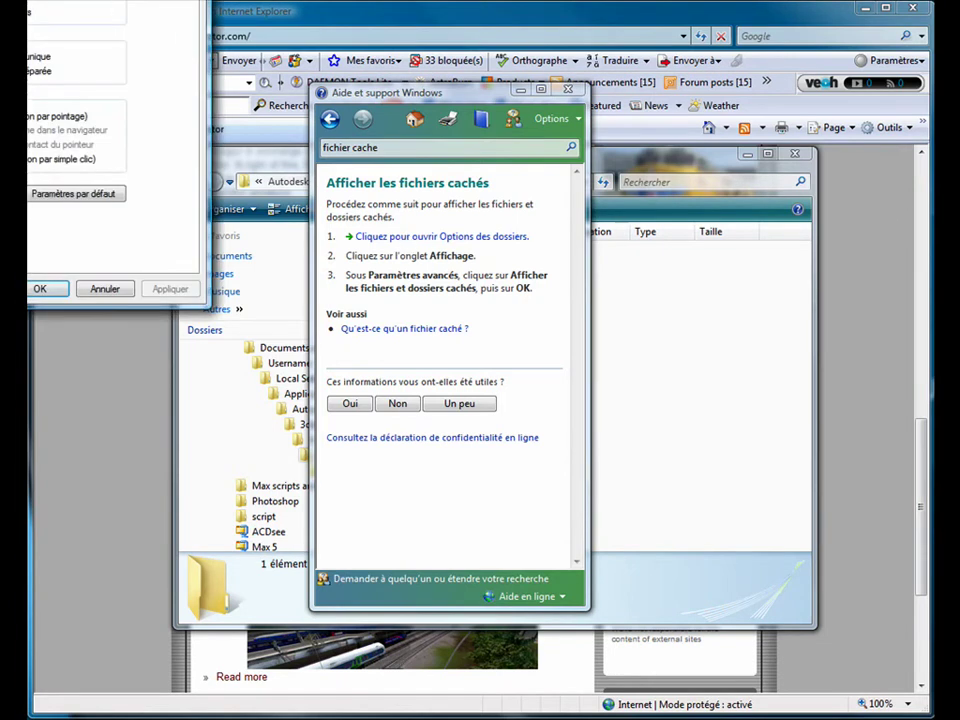
drag(39, 0, 491, 128)
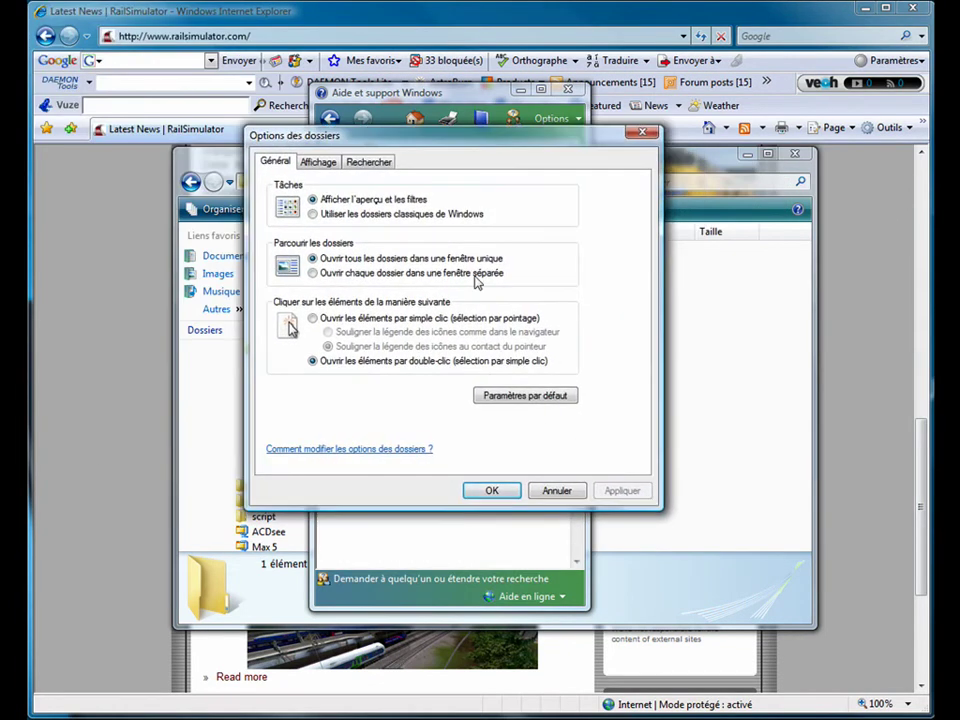
click(326, 166)
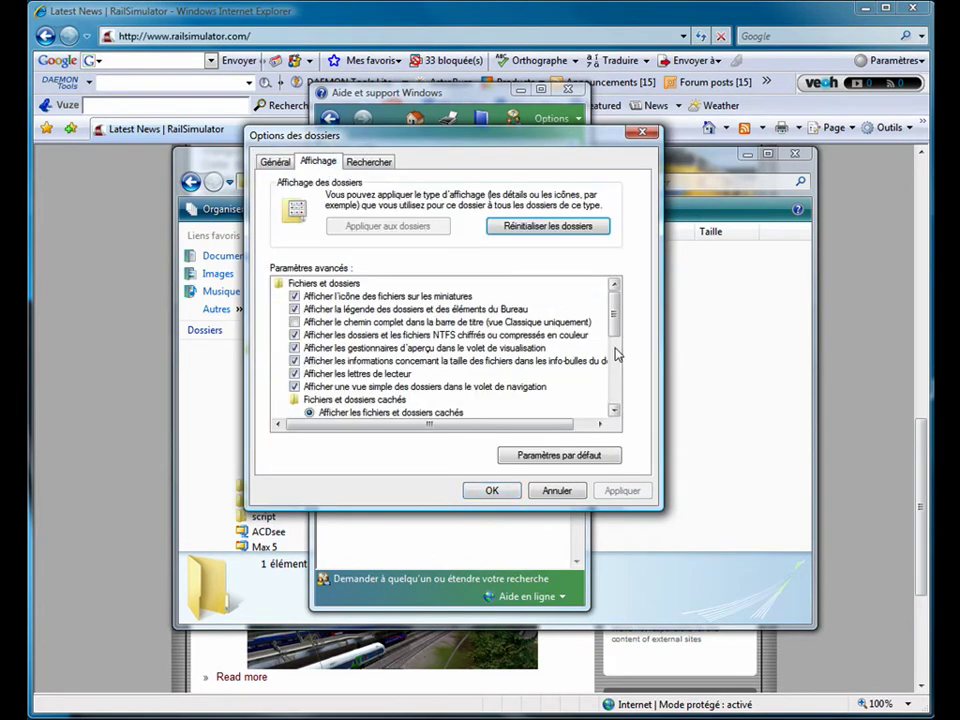
drag(616, 311, 615, 317)
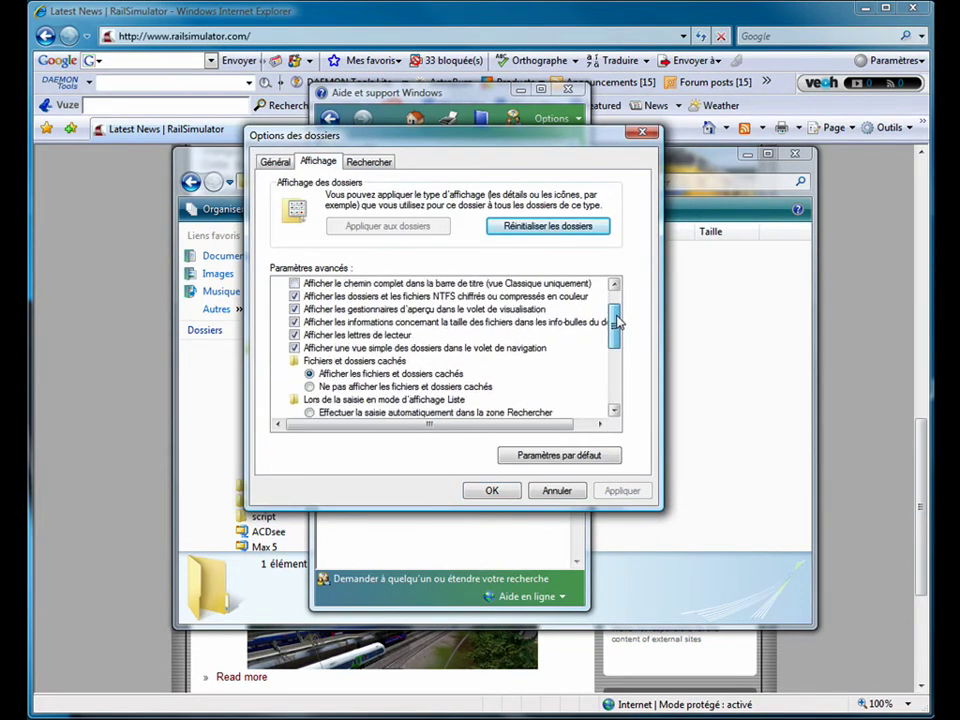
click(309, 374)
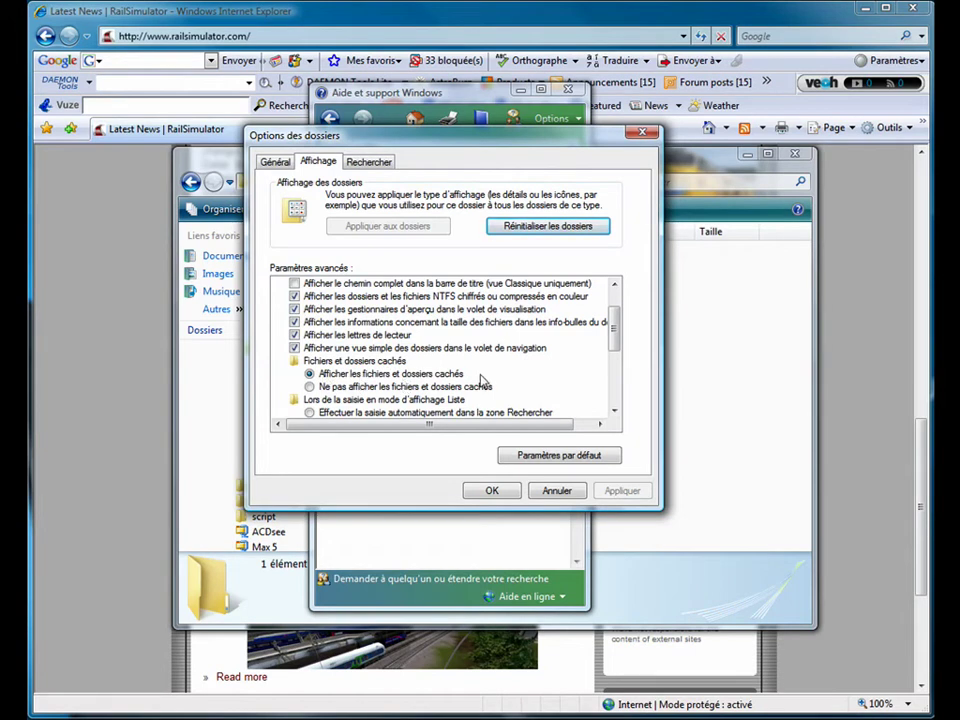
click(494, 490)
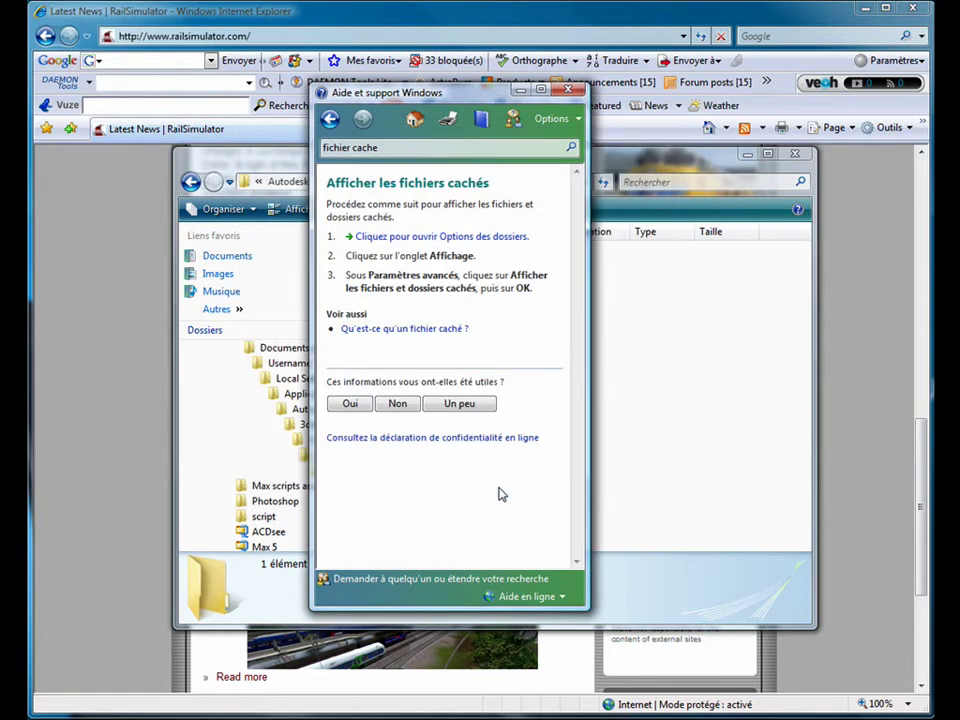
click(568, 90)
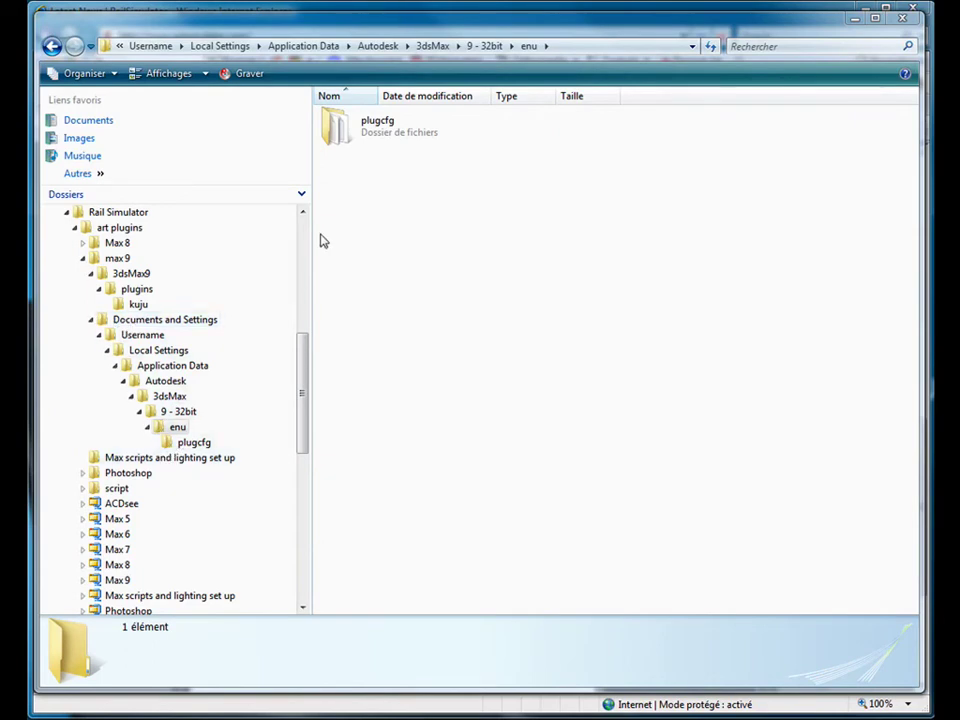
- Inspect the files in the package's plugcfg folder and return to its parent folder
click(341, 133)
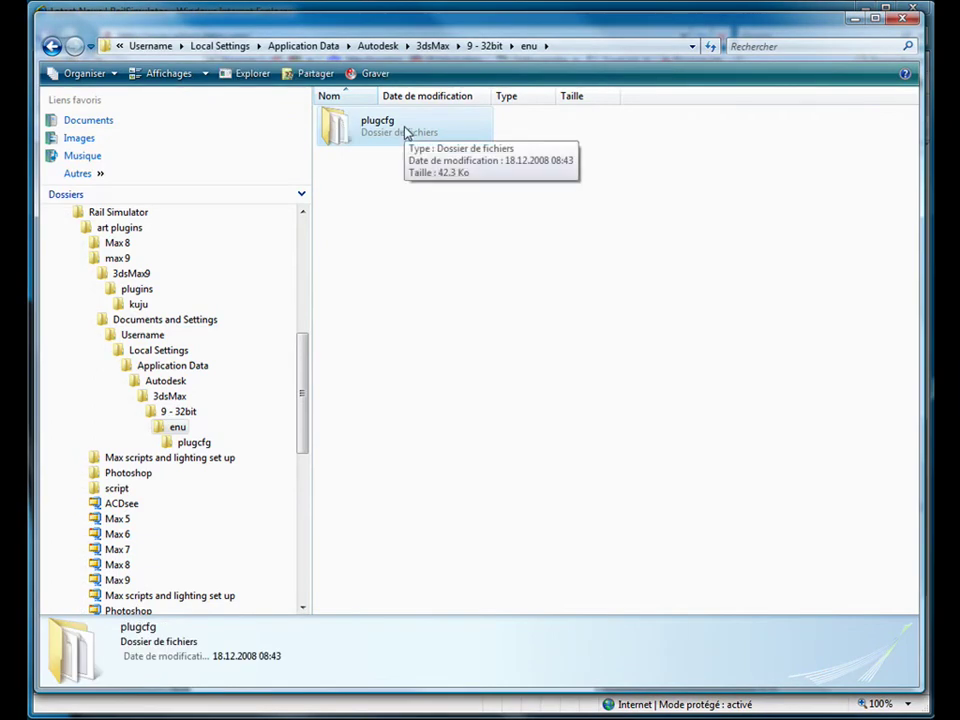
double_click(346, 131)
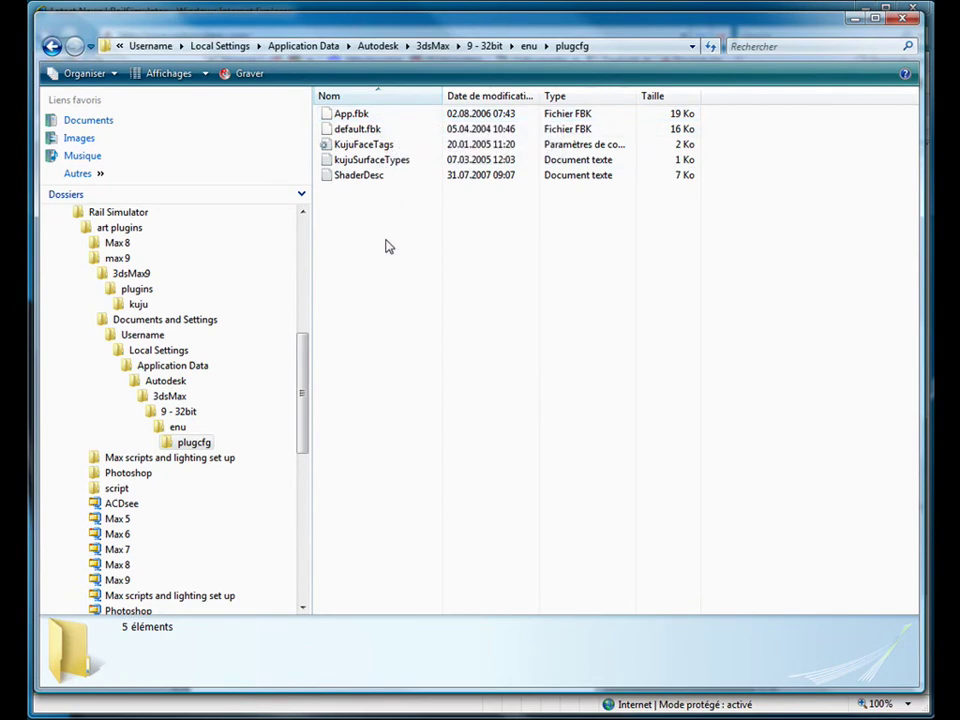
click(52, 46)
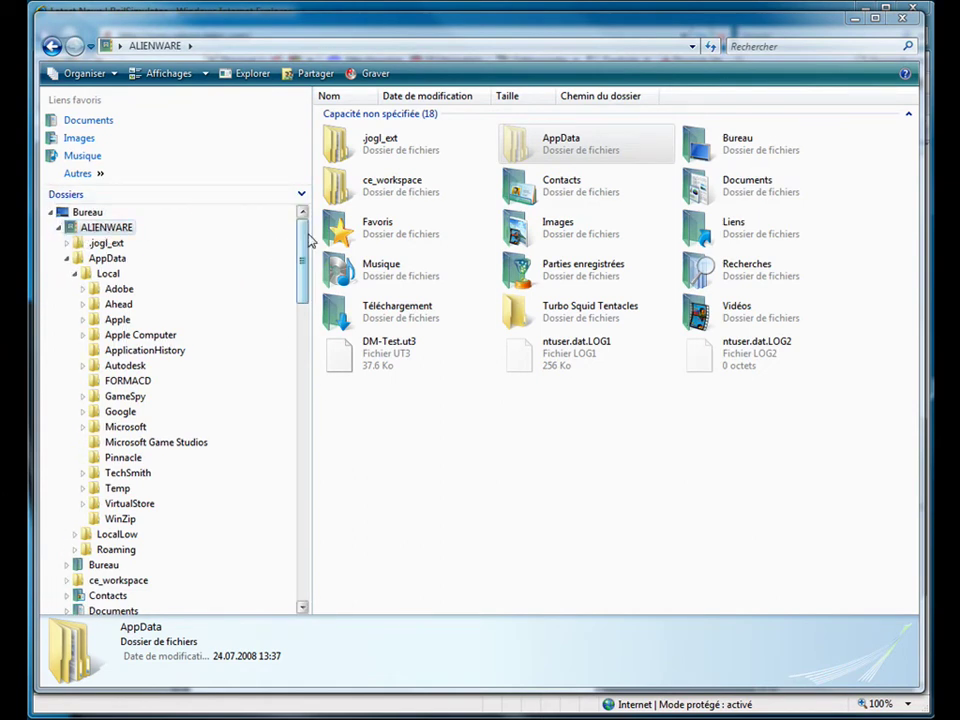
- Open AppData\Local\Autodesk\3dsmax\9 - 32bit\enu\plugcfg in the user profile and inspect its installed configuration files
double_click(520, 146)
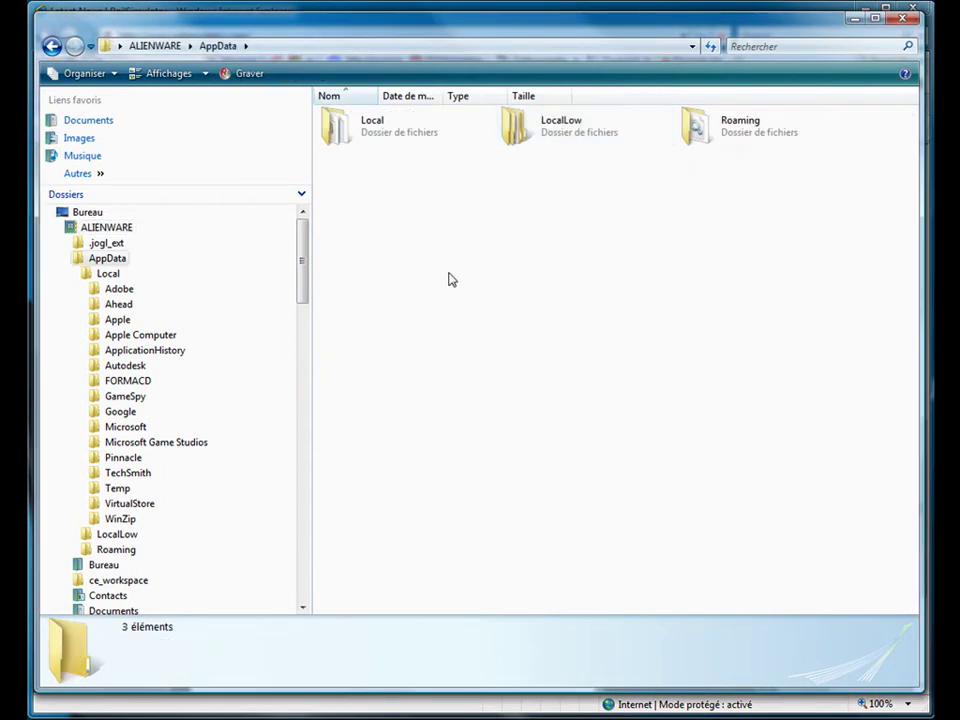
double_click(337, 124)
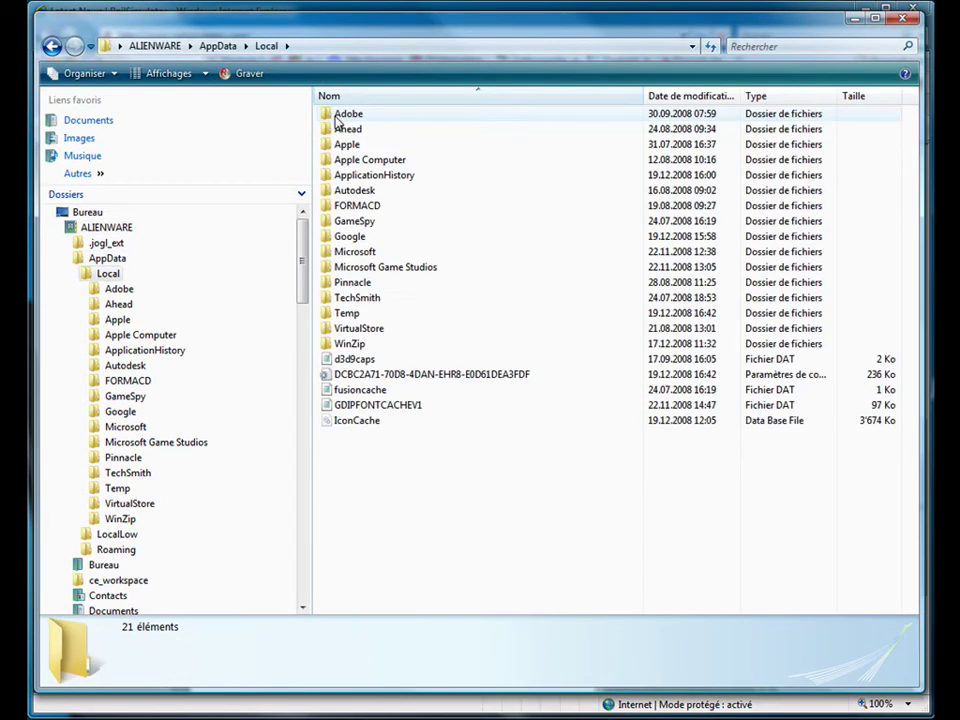
double_click(345, 190)
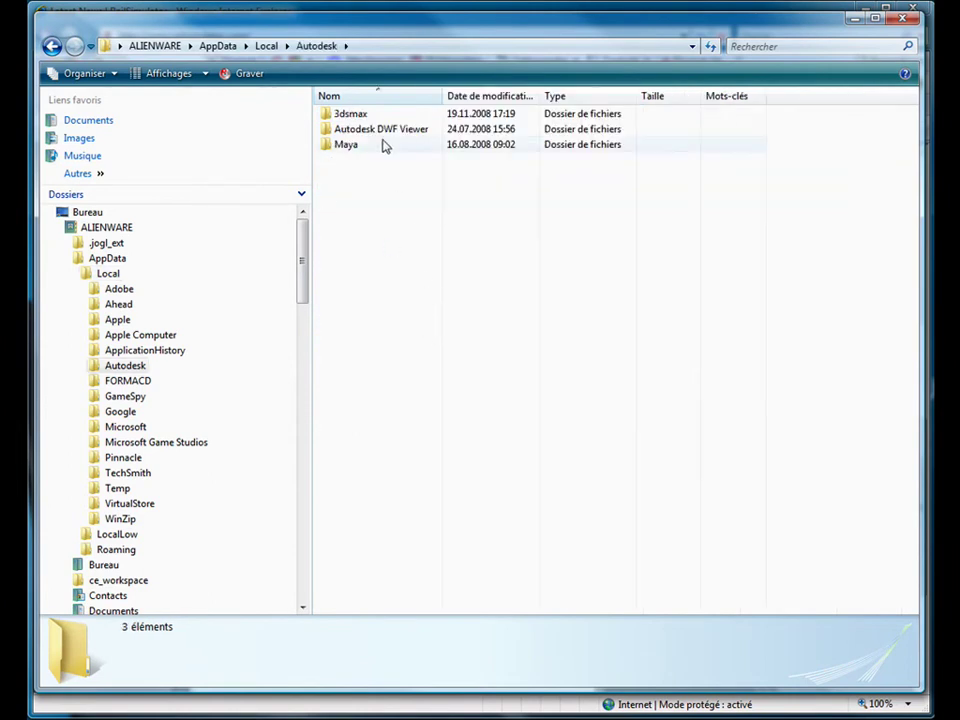
double_click(332, 120)
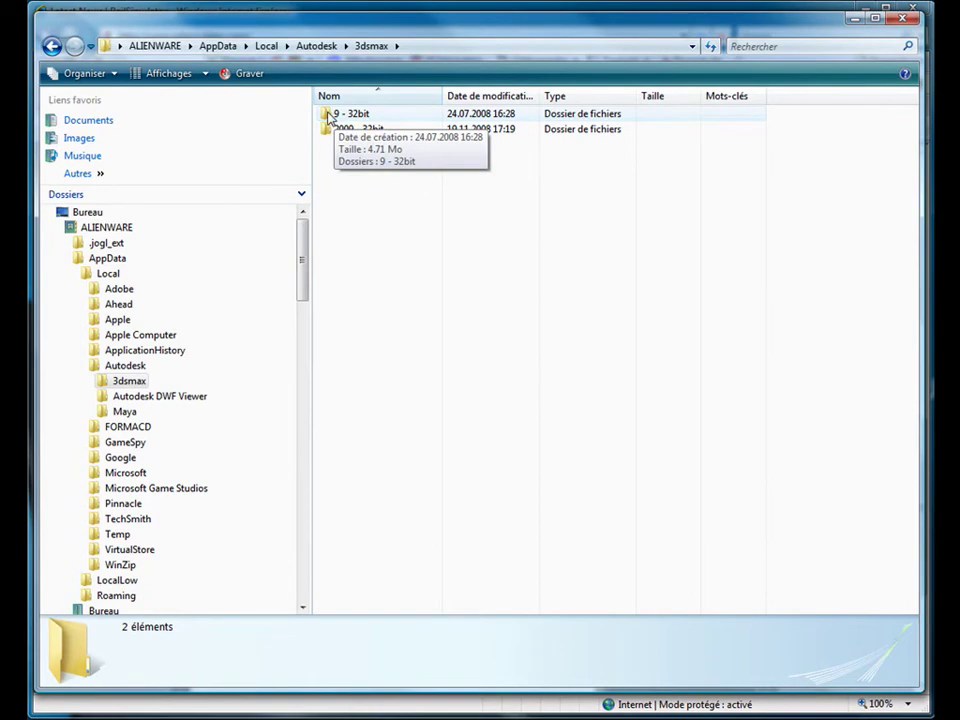
double_click(330, 116)
double_click(330, 116)
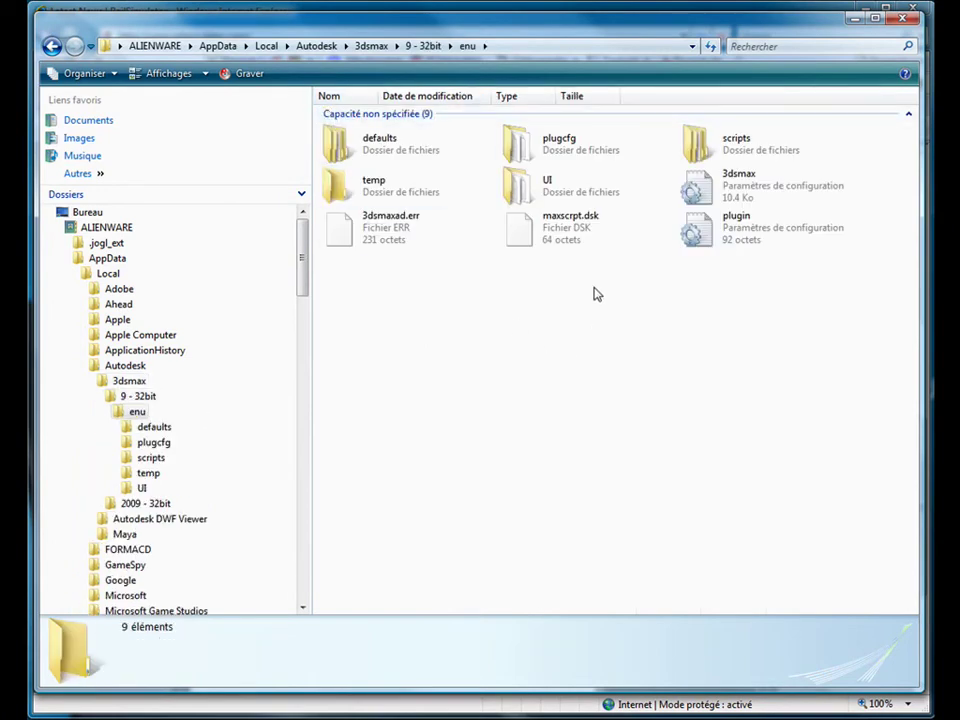
double_click(518, 150)
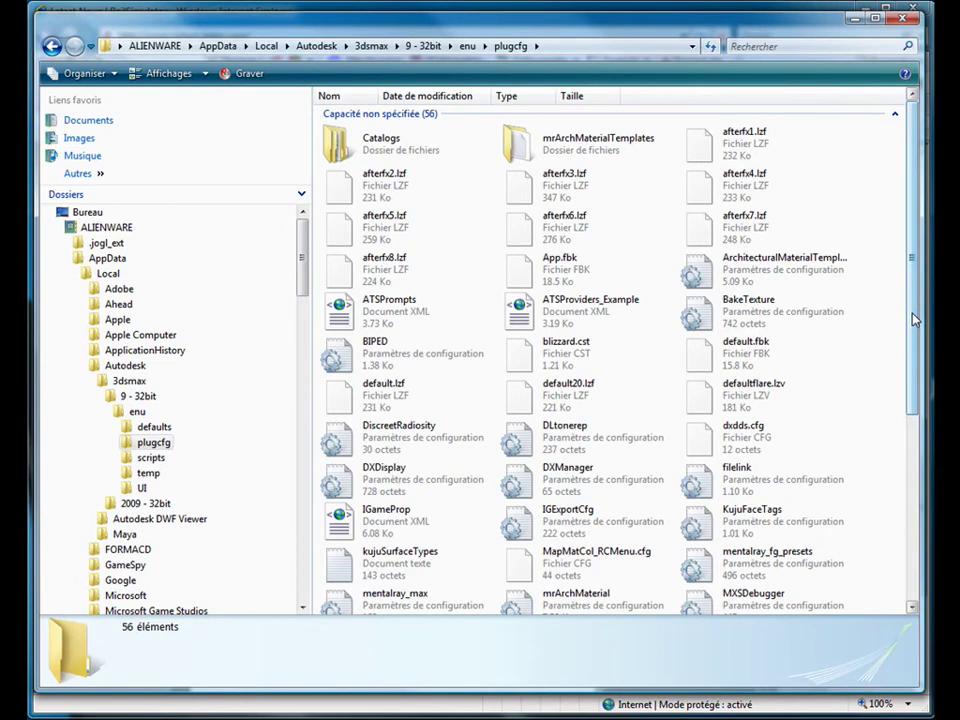
scroll(913, 319, down, 4)
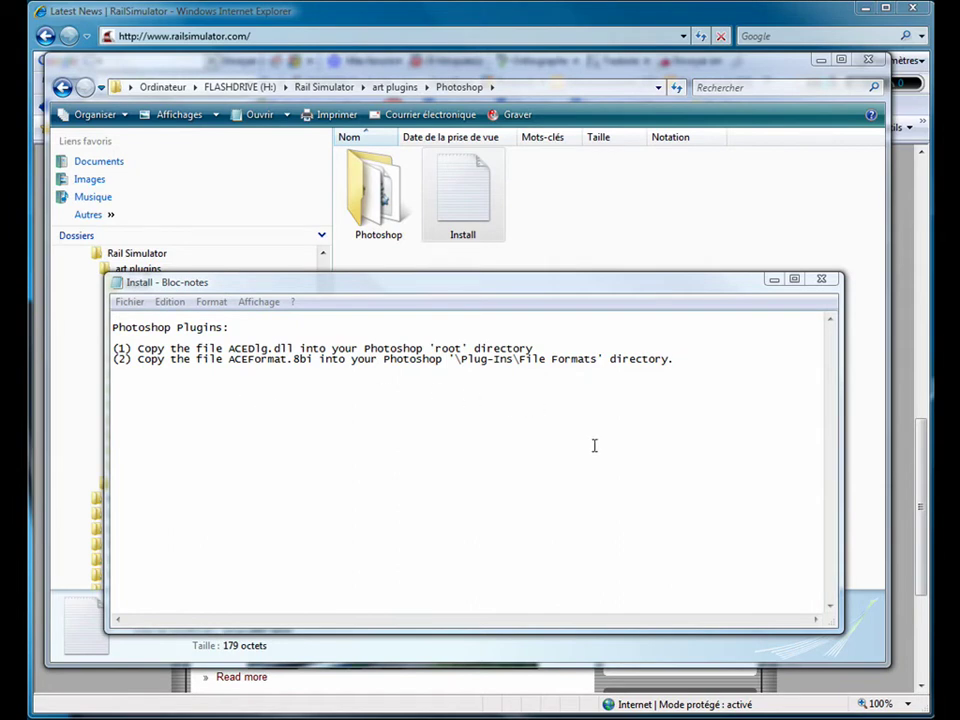
- Open the inner Photoshop folder of the art plugins to view the plugin files named in the install instructions
click(366, 193)
double_click(366, 193)
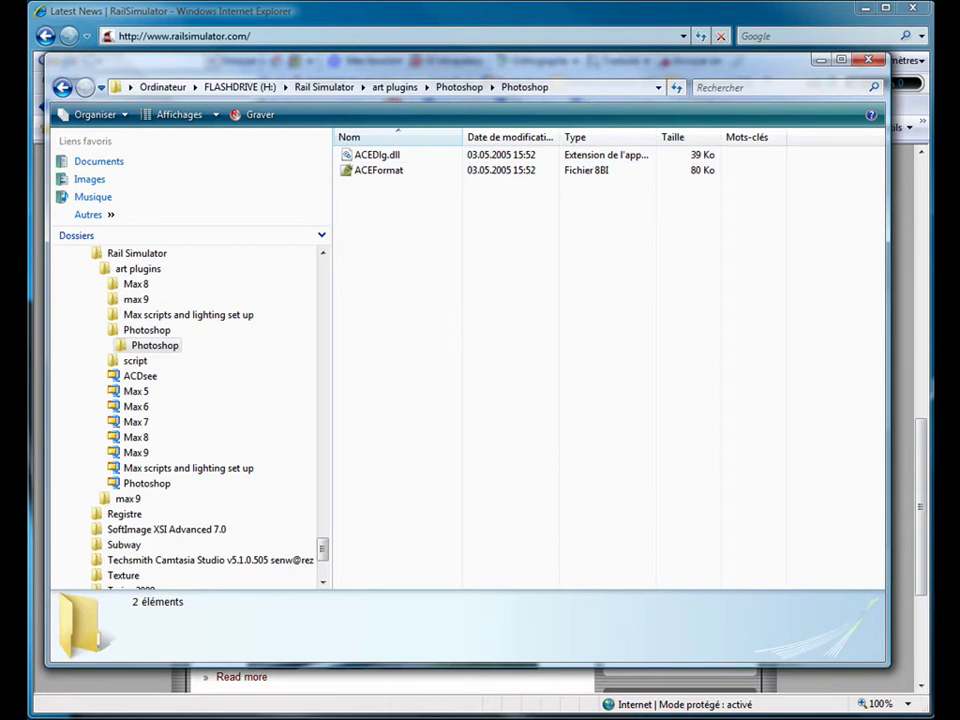
- Switch to 3ds Max, look for Kuju Material among the Material Editor's available material types, and close the editor without changes
key(alt+Tab)
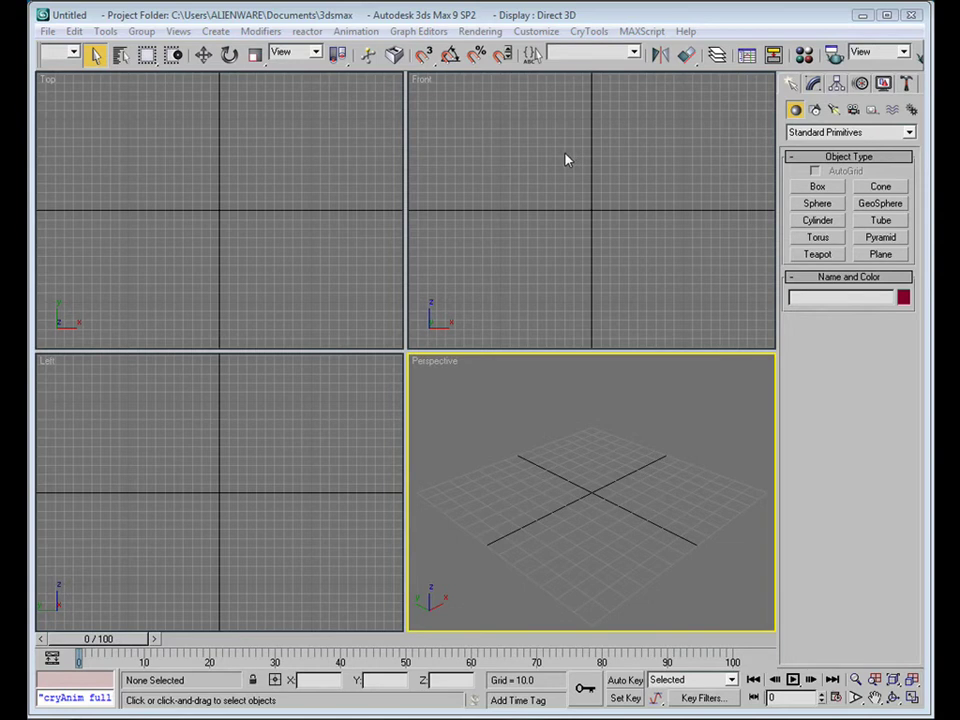
click(805, 54)
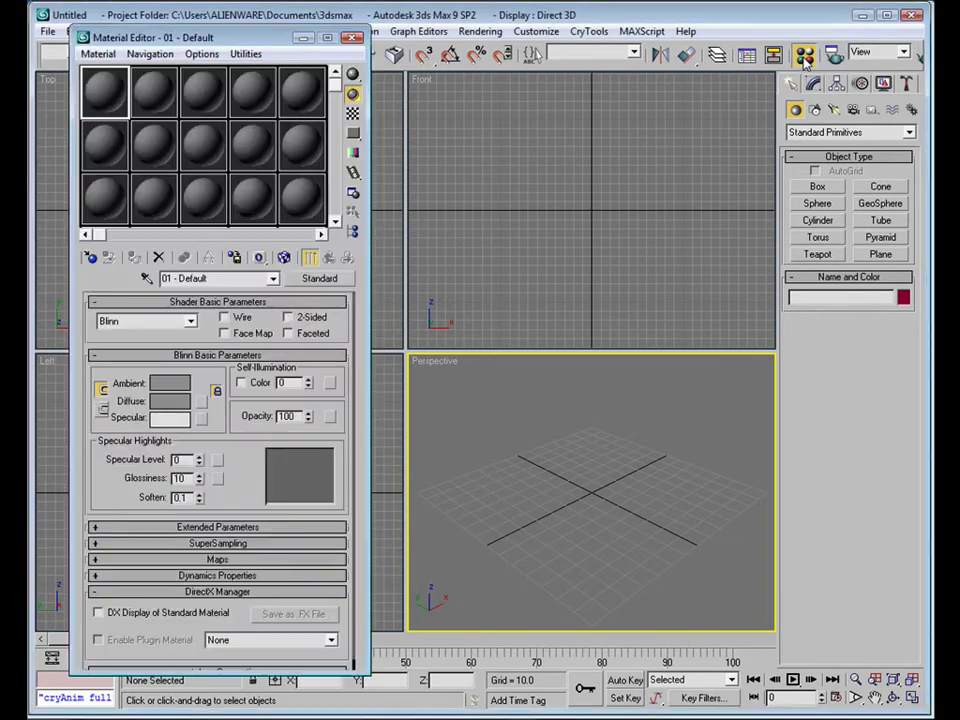
click(310, 287)
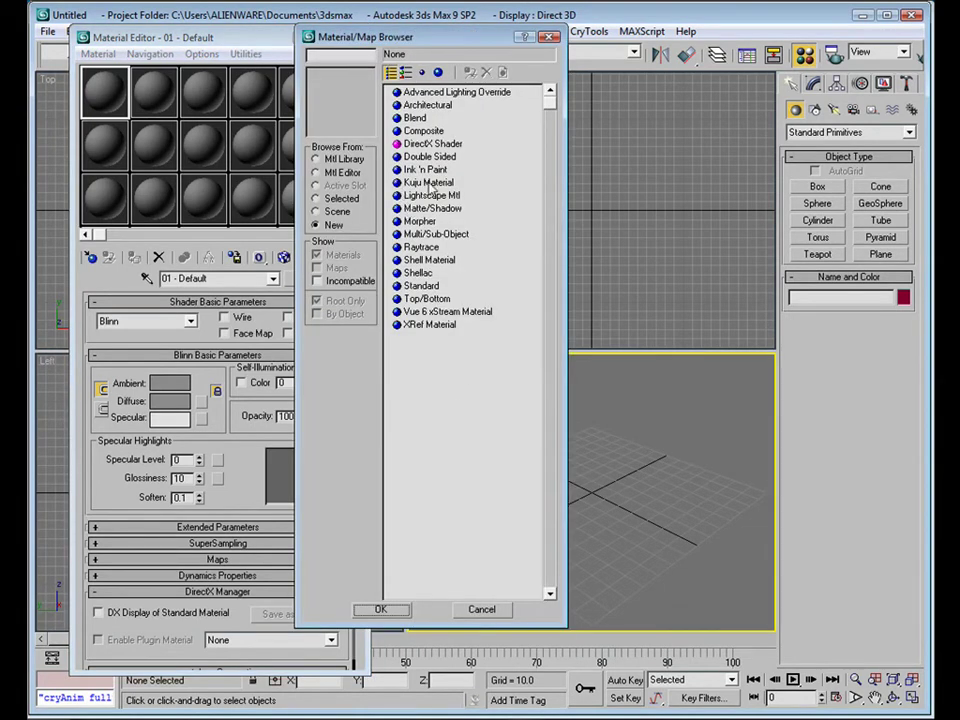
click(482, 609)
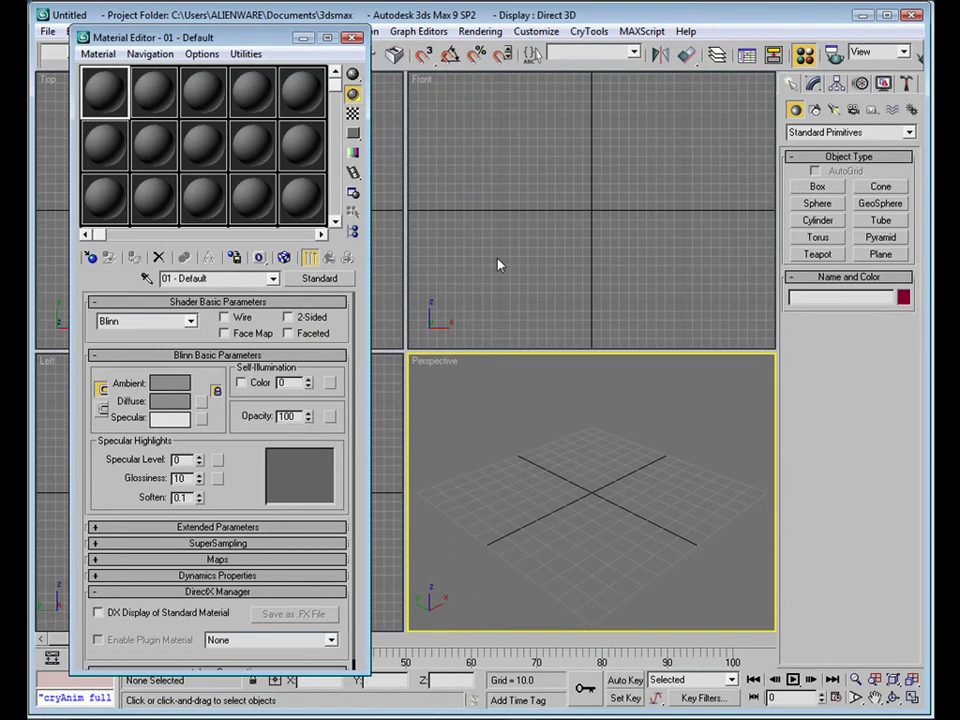
click(352, 38)
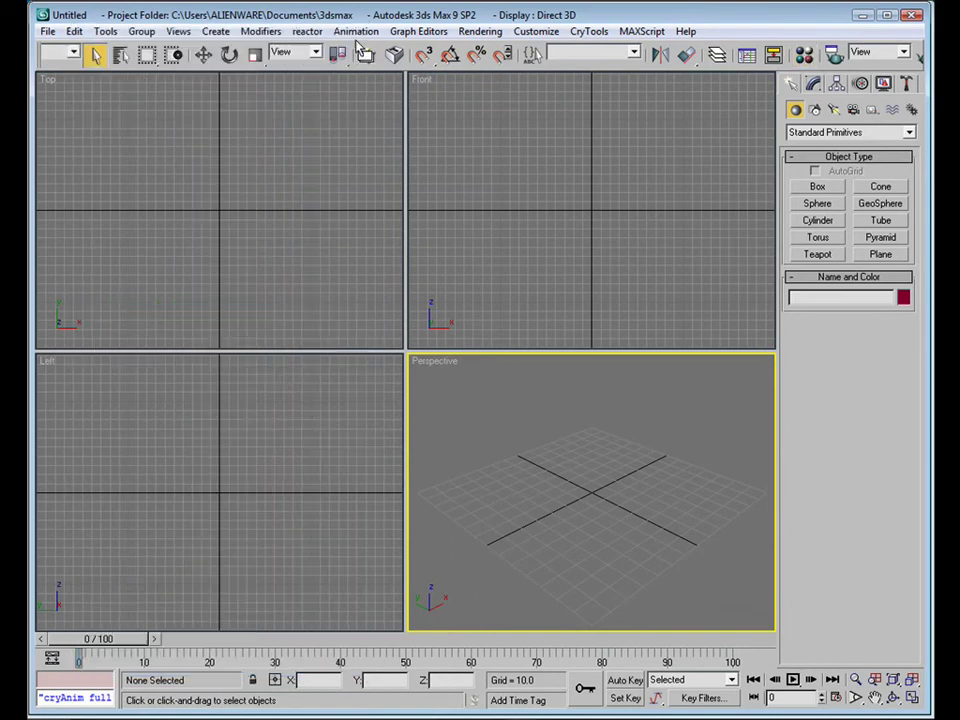
- Check the scene export file types for the Kuju formats and choose Kuju Intermediate Geometry (*.IGS, *.IGL)
click(49, 32)
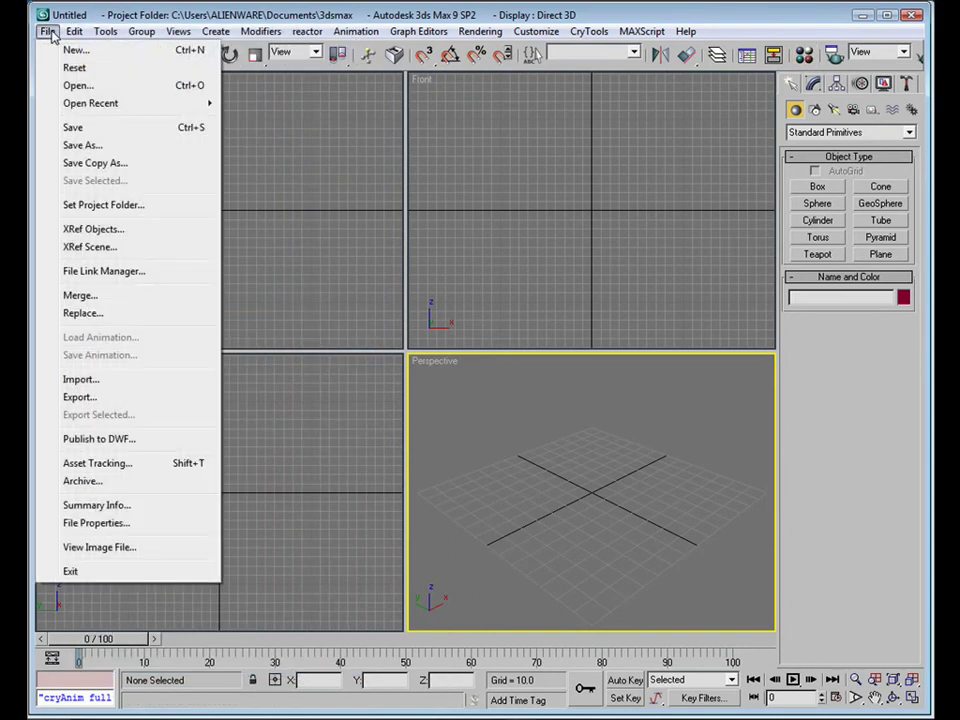
click(77, 398)
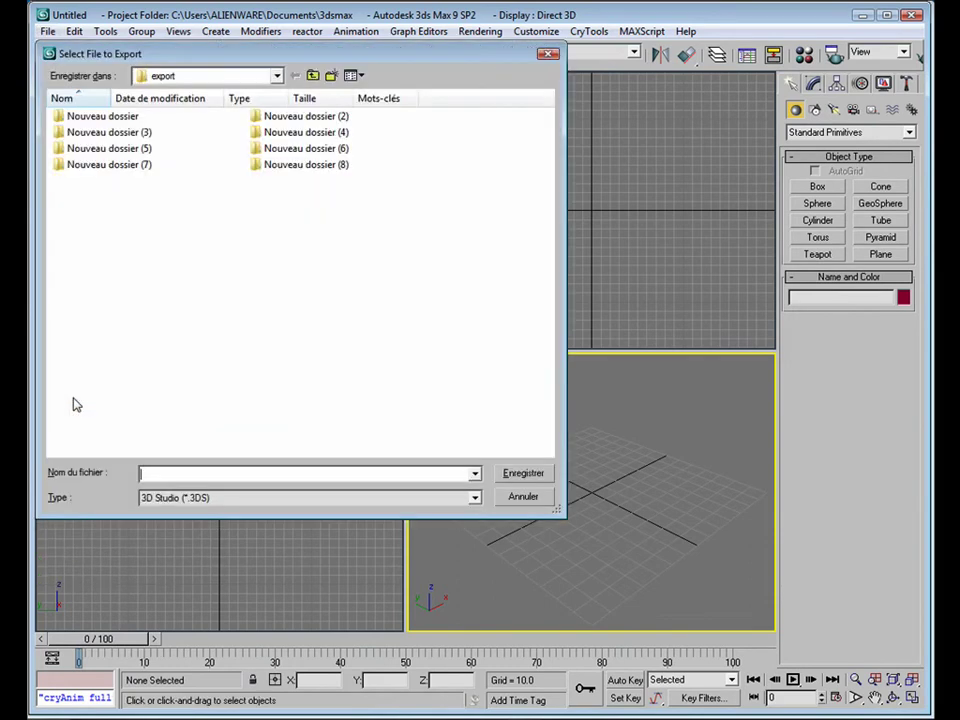
click(475, 499)
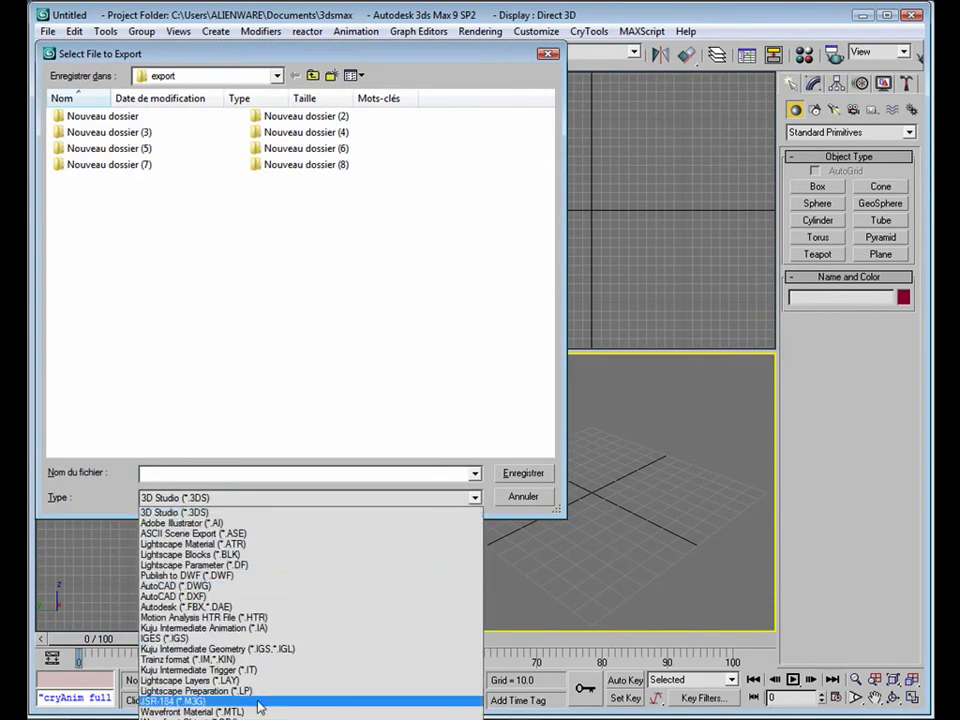
click(214, 650)
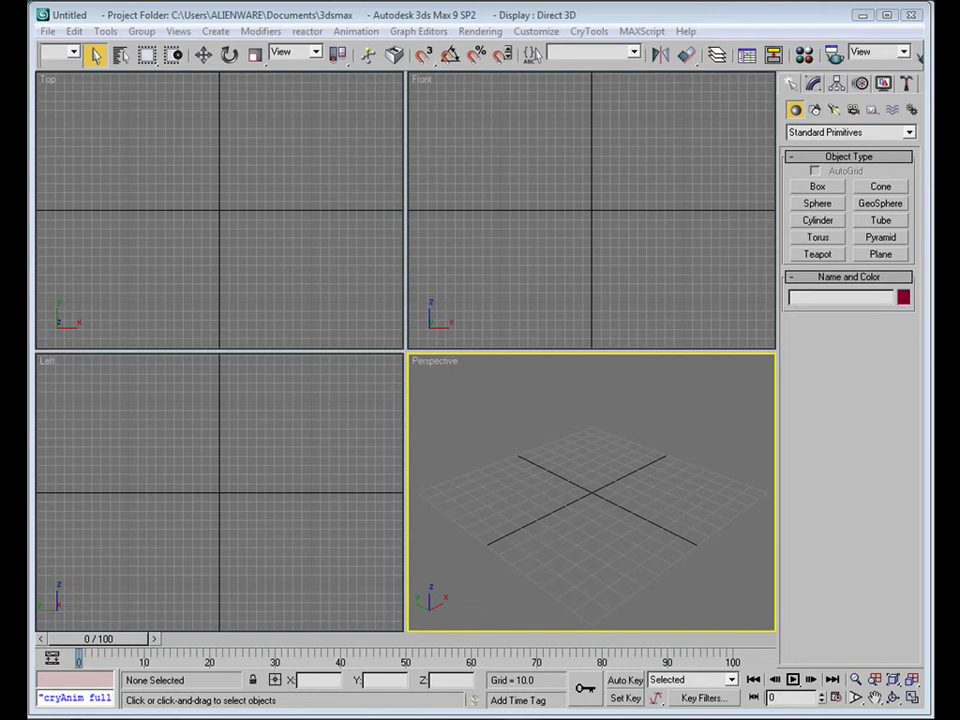
- Switch to the RailSimulator\Source folder, browse down to HowTo\Scenery\Buildings, inspect its textures subfolder, and return to Buildings
key(alt+Tab)
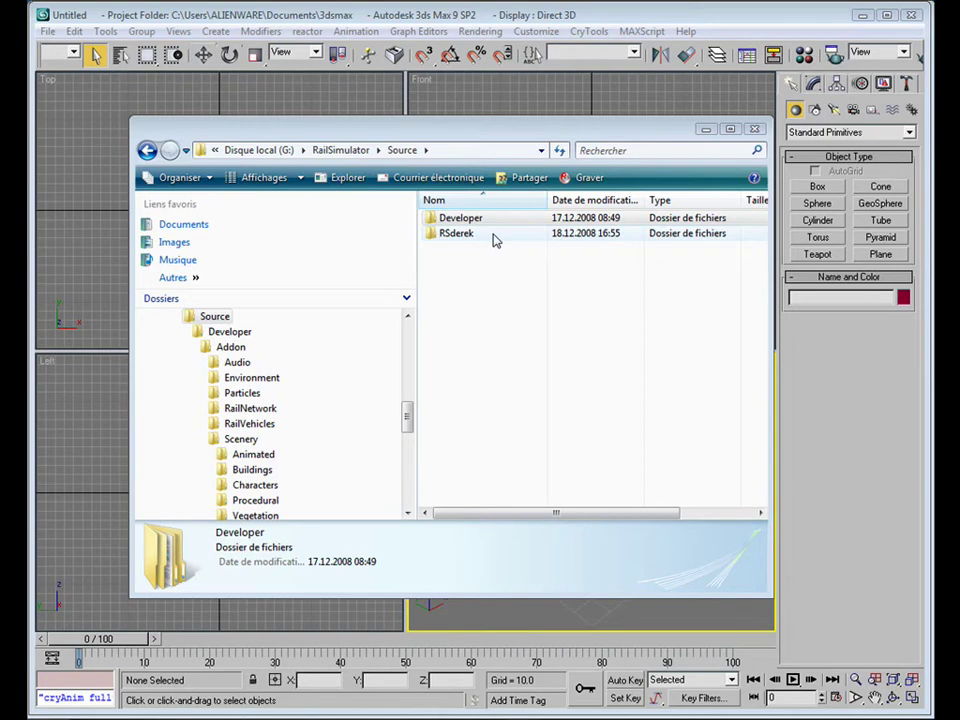
click(437, 238)
double_click(437, 234)
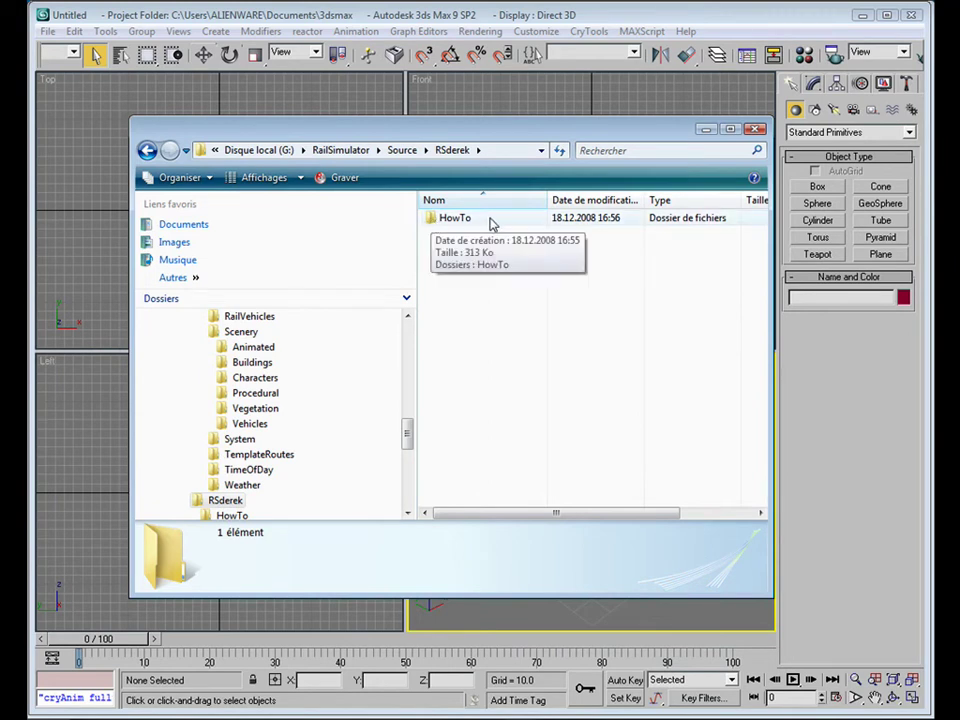
double_click(431, 222)
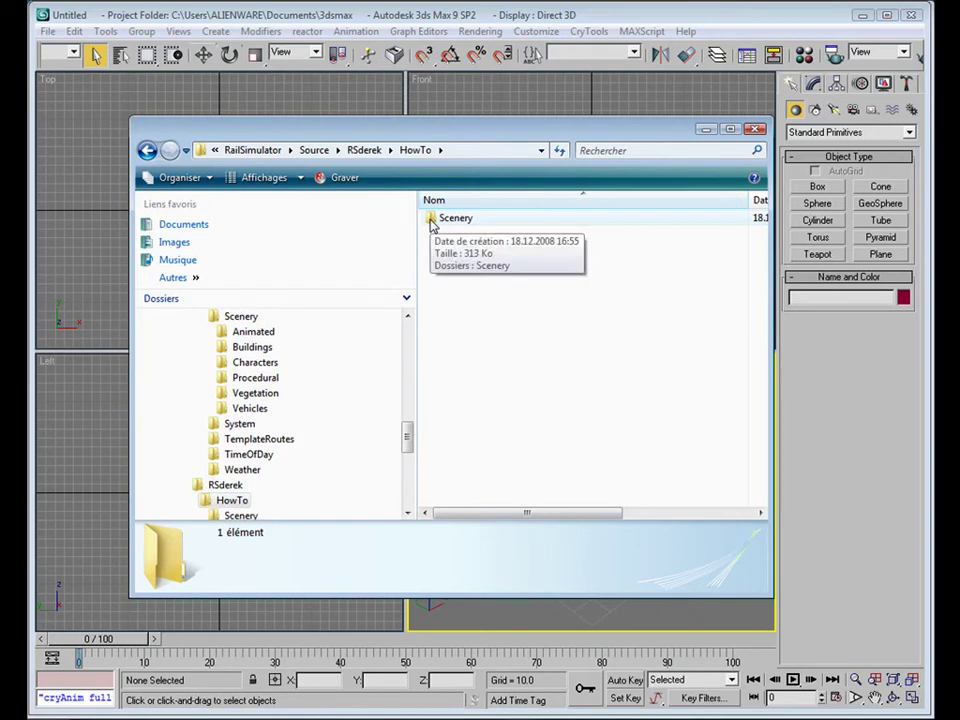
double_click(432, 222)
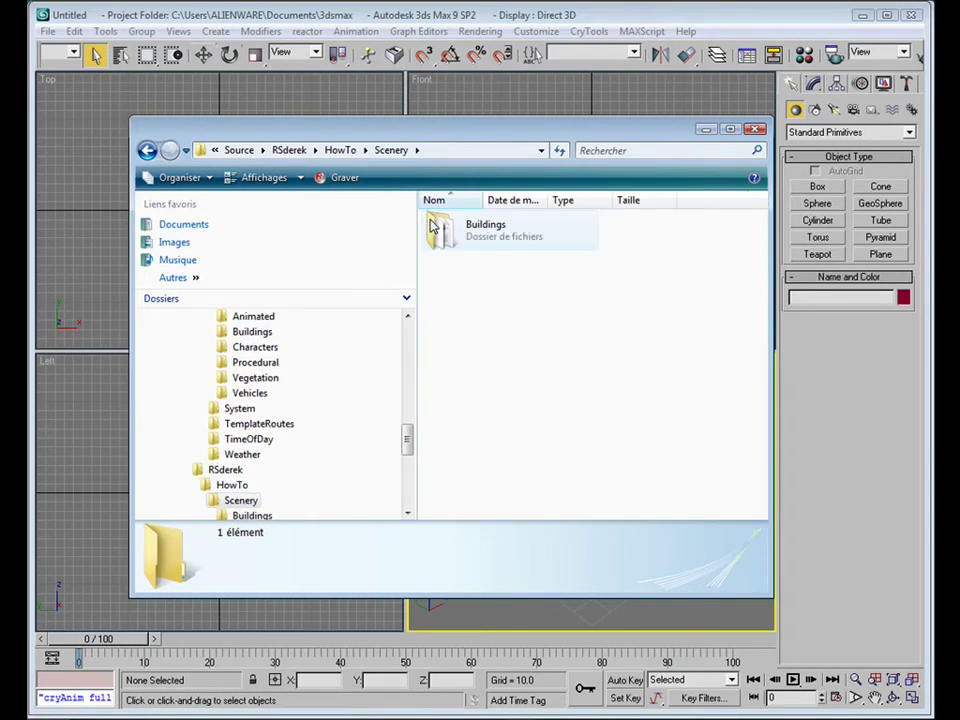
double_click(444, 233)
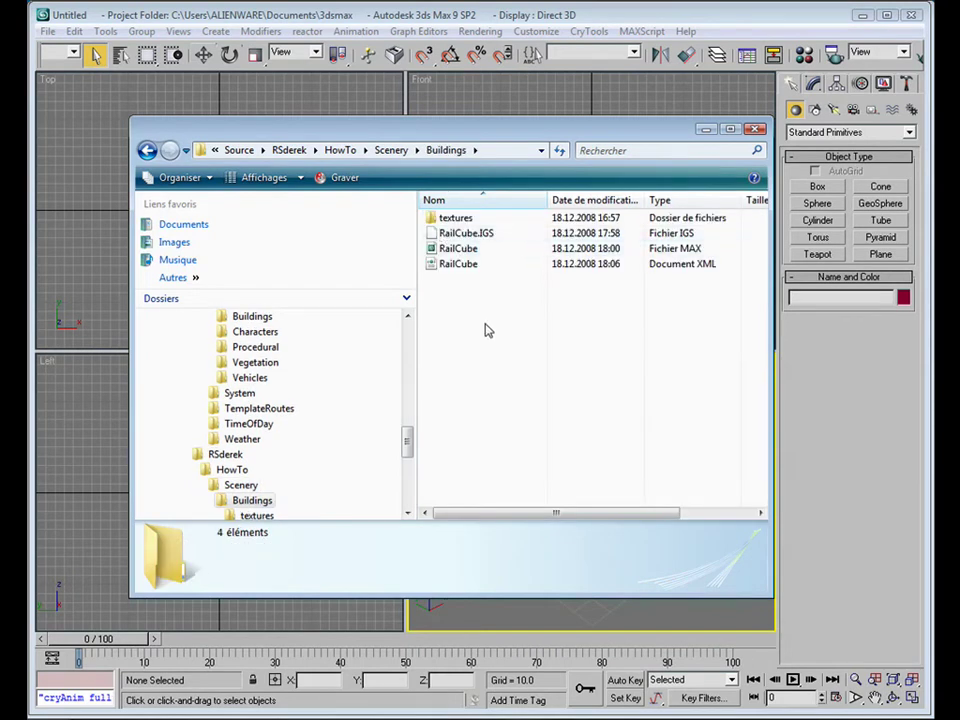
double_click(436, 218)
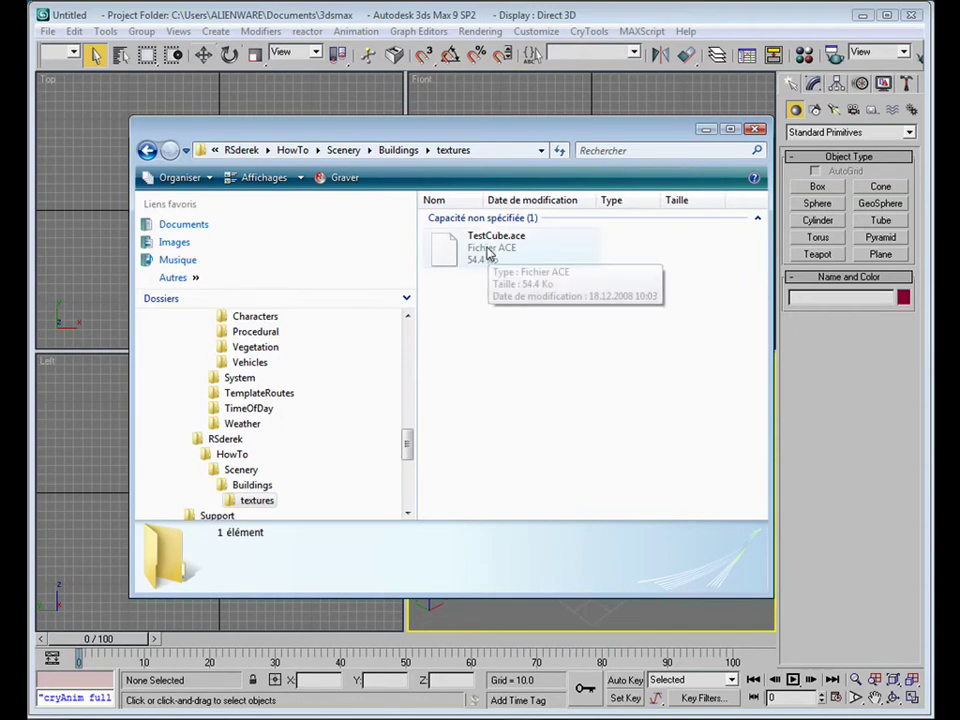
click(222, 494)
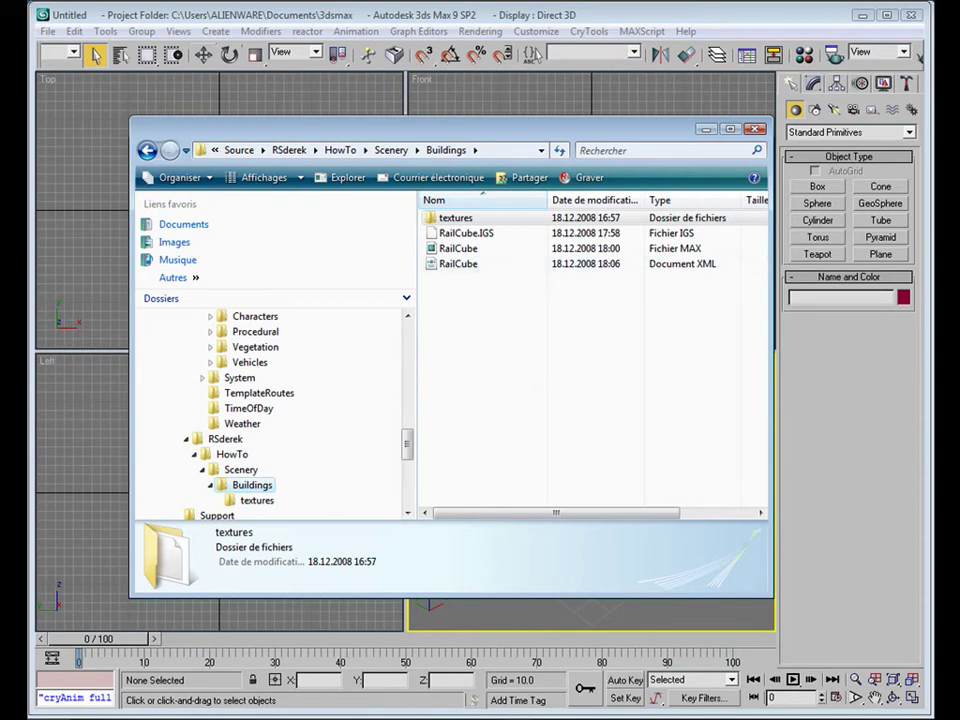
- Switch to 3ds Max, create a box in the Perspective view and set its length, width and height to 3
key(alt+Tab)
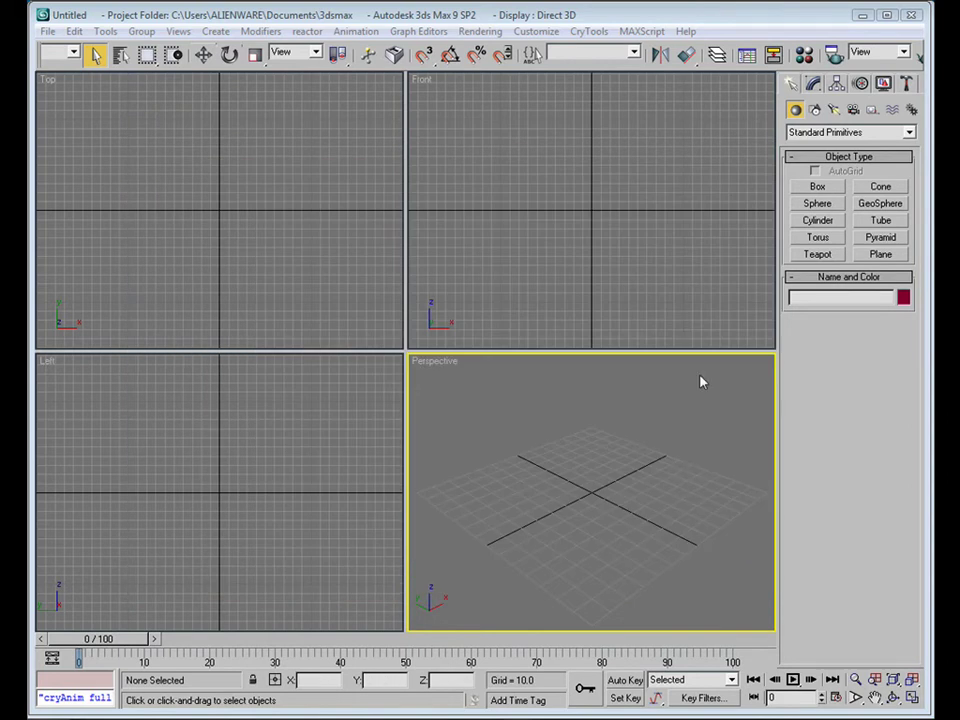
click(818, 187)
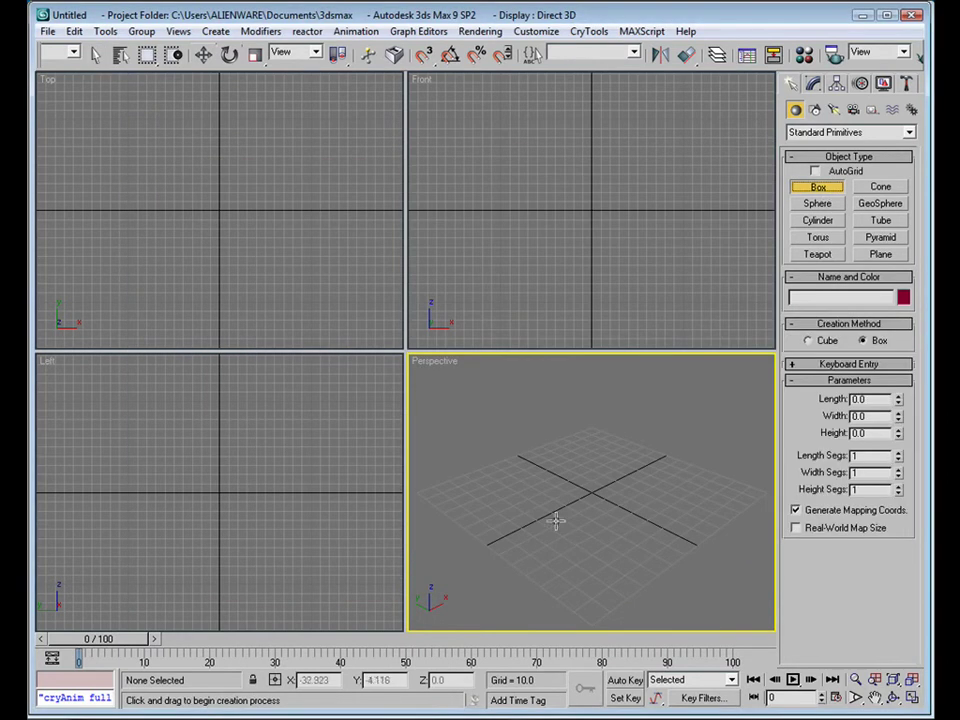
drag(546, 495, 652, 490)
click(640, 421)
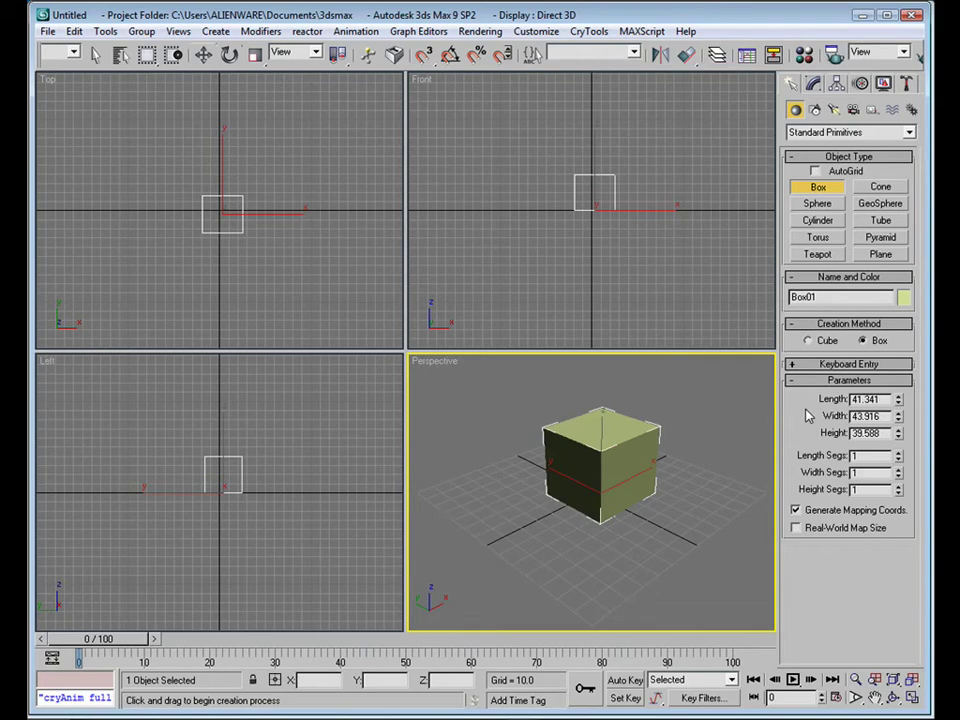
double_click(884, 398)
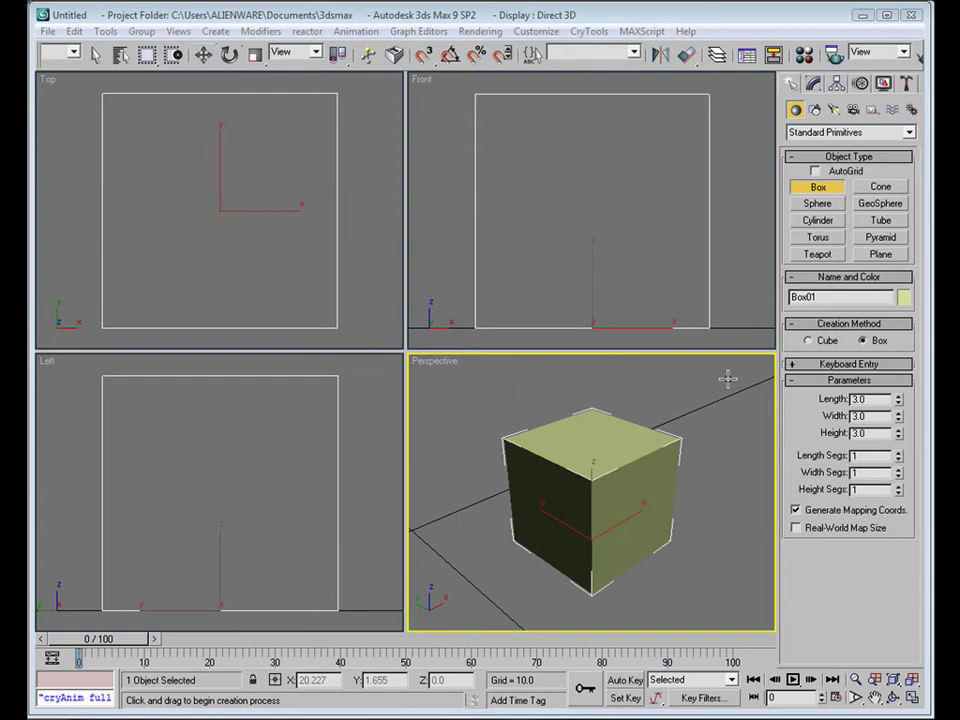
- Rename the box as 1_0100_house, consulting the LOD naming rules in the General Guidelines and Considerations PDF
double_click(821, 297)
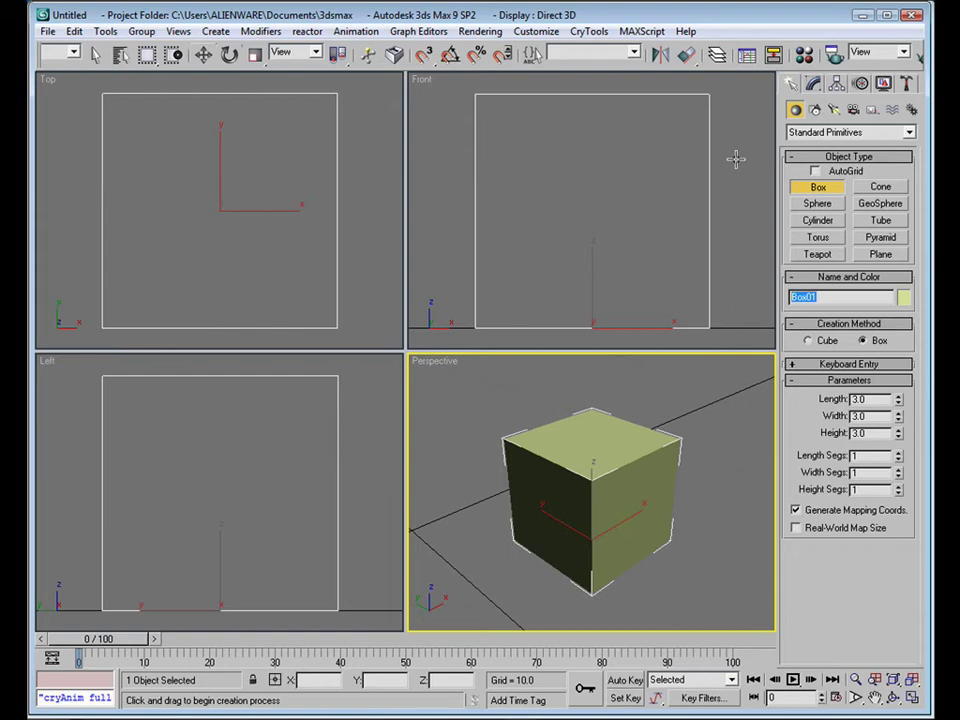
text(1_0100_House)
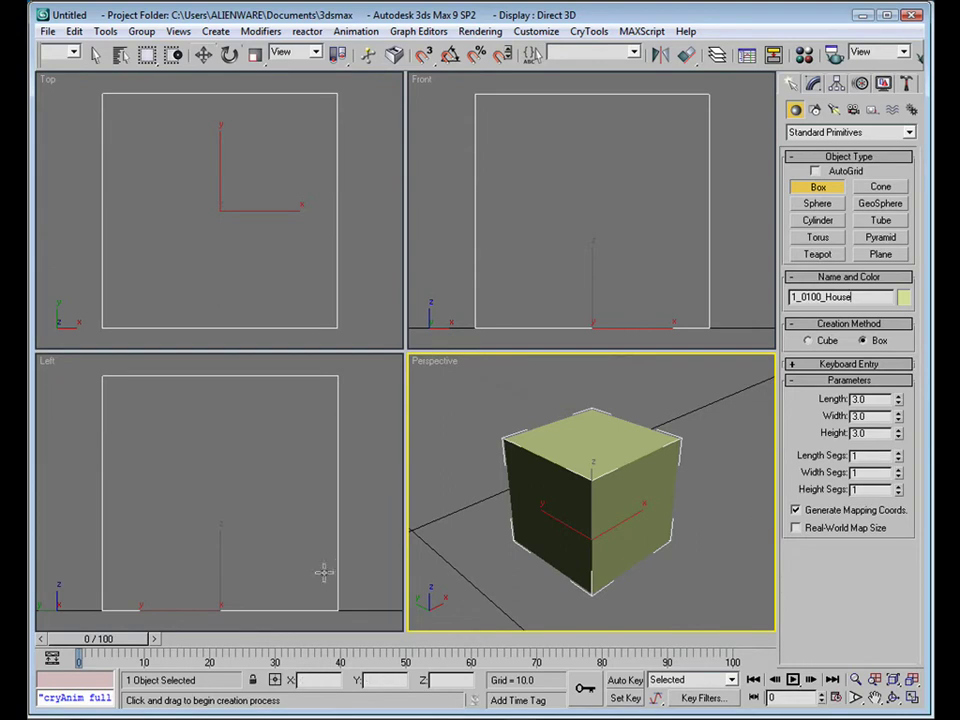
key(alt+Tab)
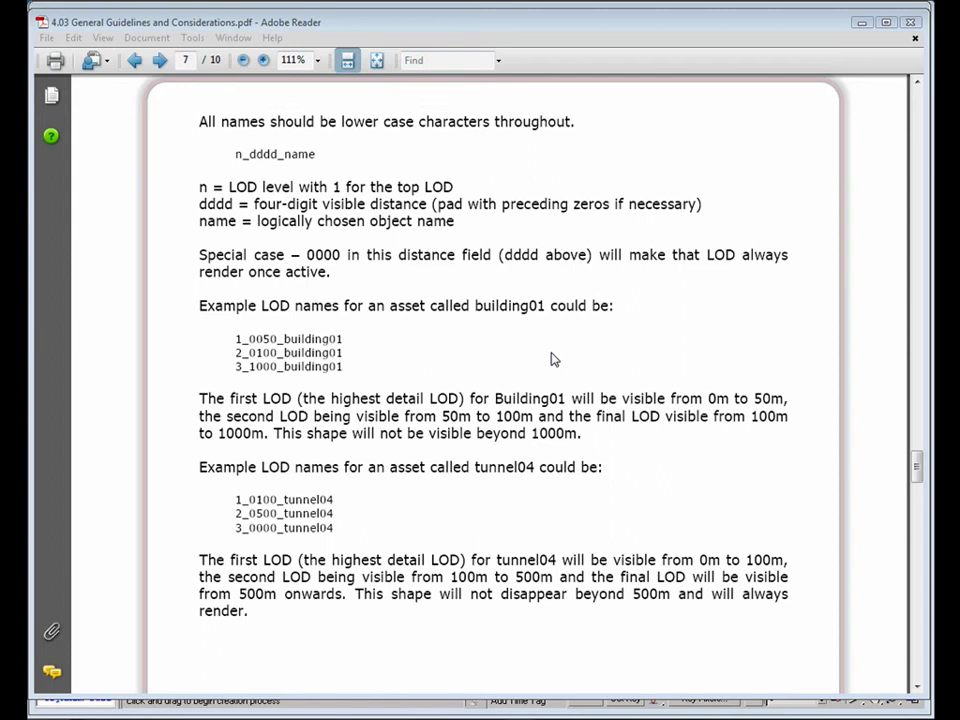
key(alt+Tab)
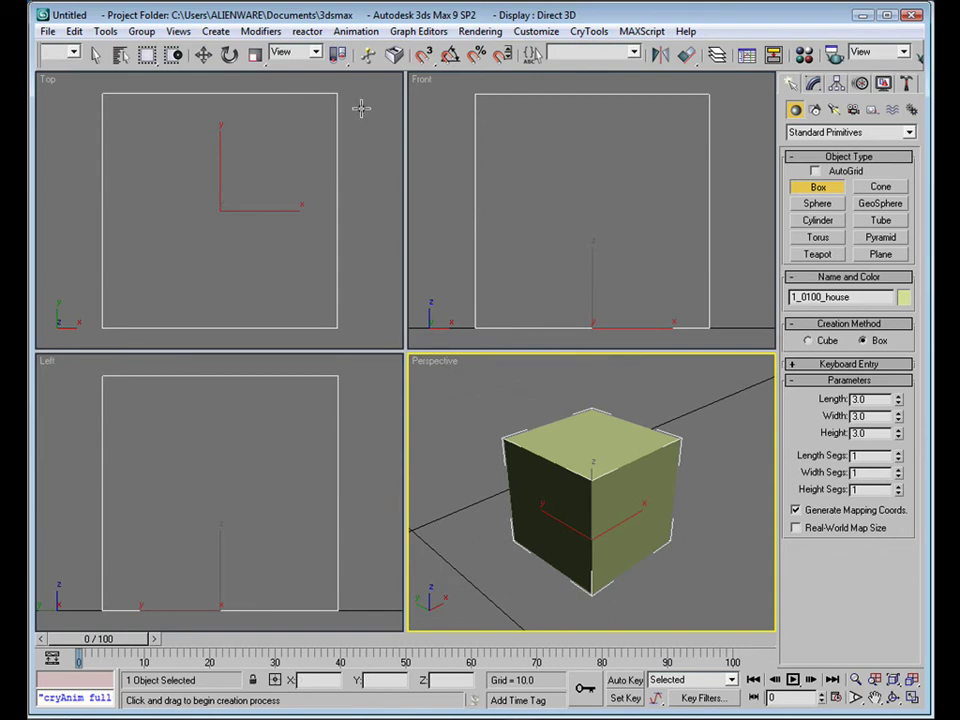
- Move the box to the world origin by setting its X, Y and Z position to 0
click(203, 56)
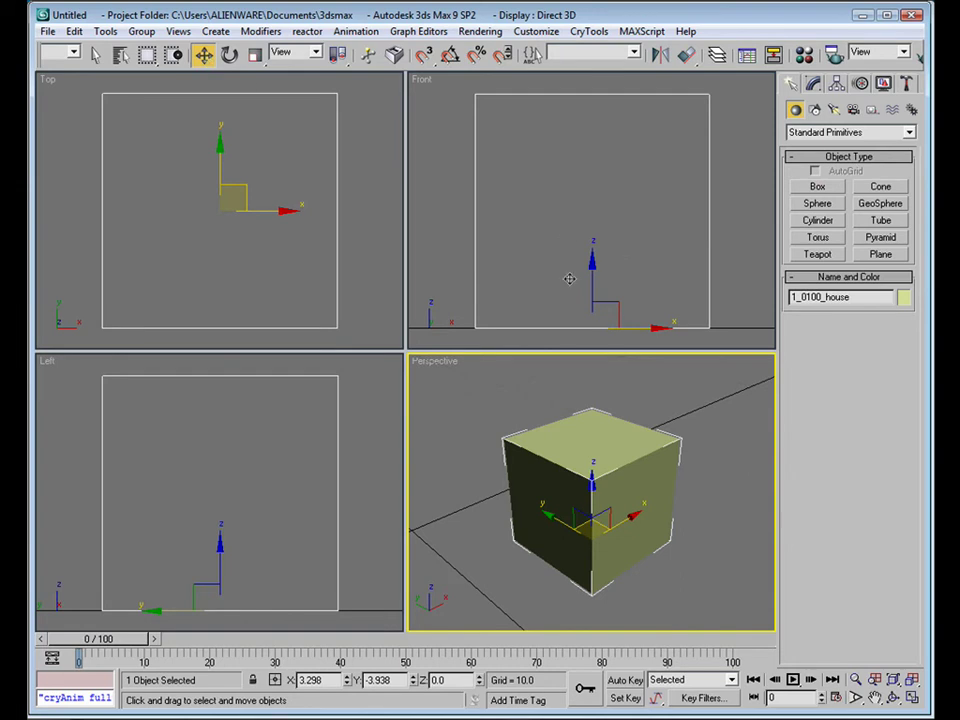
drag(663, 327, 684, 315)
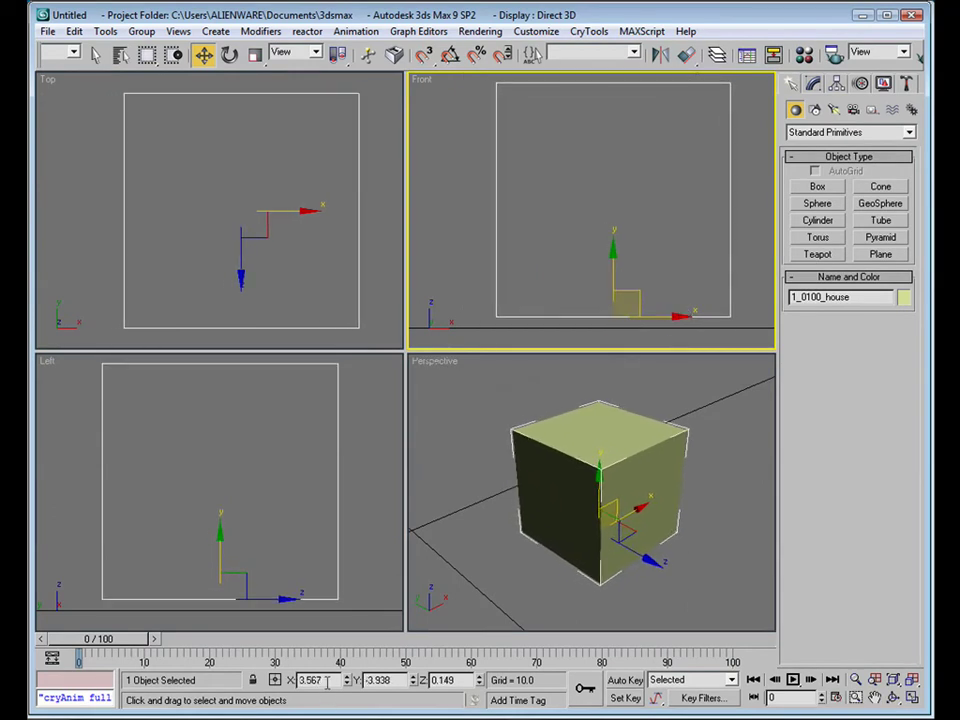
drag(326, 681, 303, 681)
text(0)
text(0)
key(Tab)
text(0)
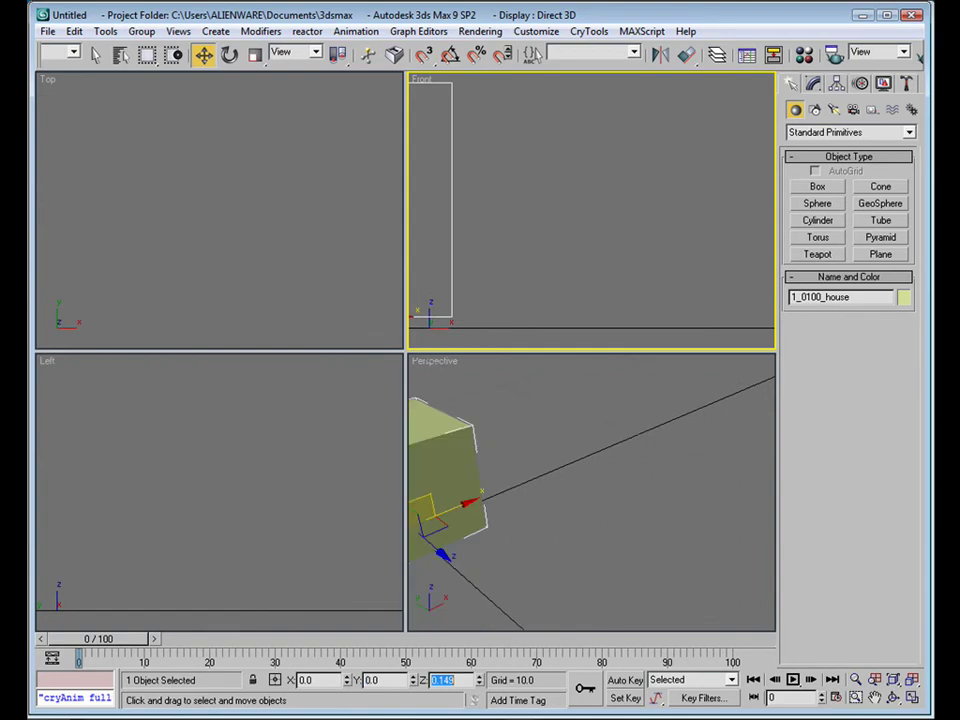
key(Tab)
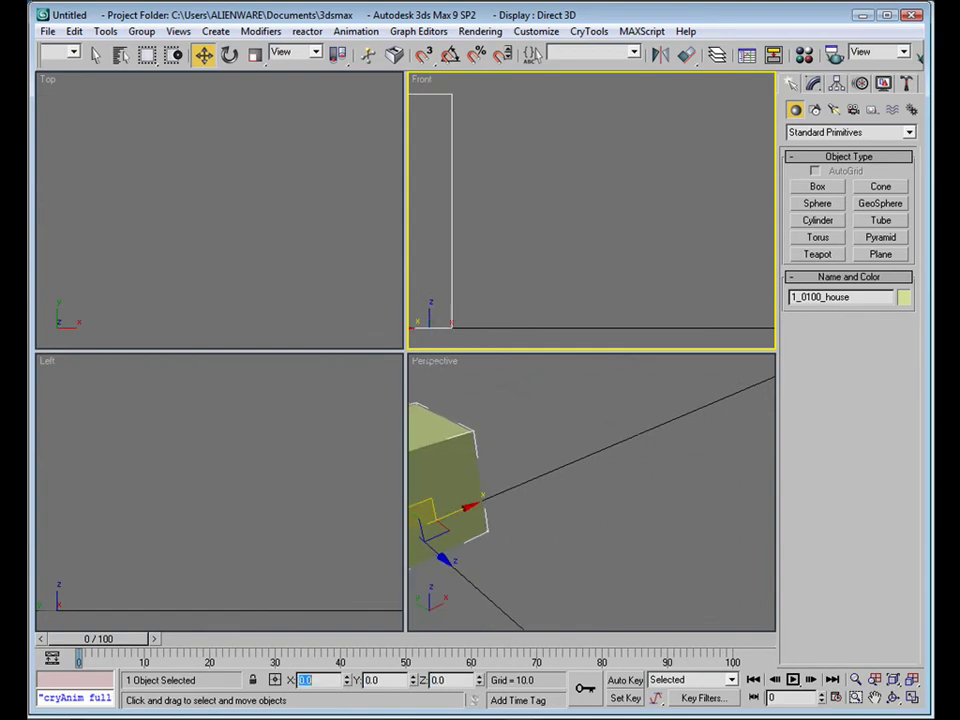
click(909, 680)
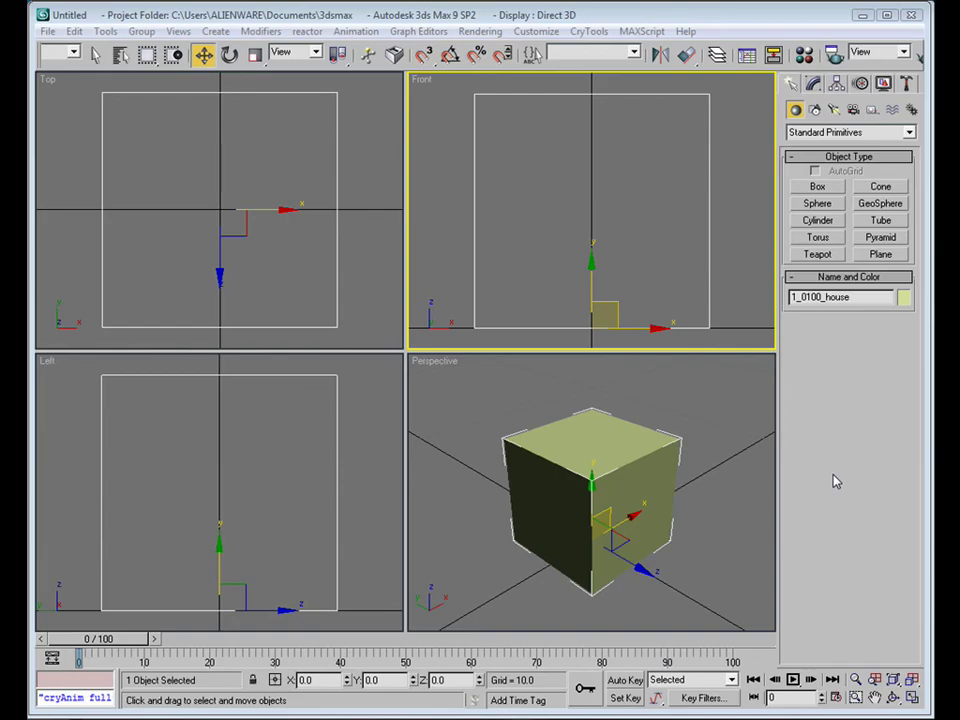
- Convert the 1_0100_house box to an Editable Poly
click(814, 85)
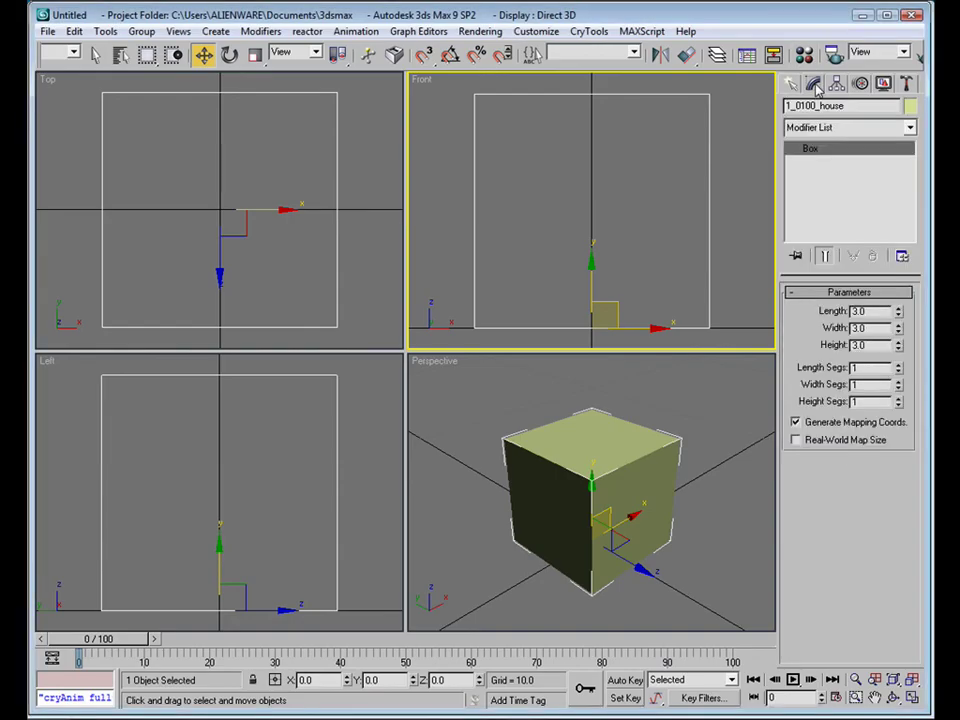
right_click(845, 184)
click(910, 300)
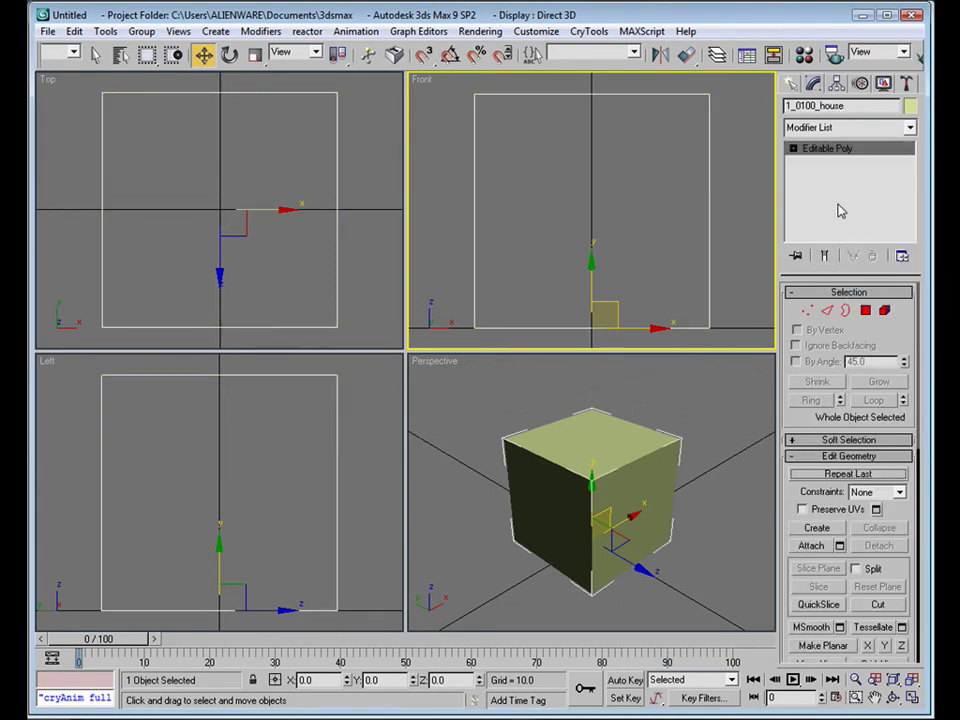
- Try the vertex, polygon and element selection levels, selecting the front face and the whole box element, and leave sub-object mode
click(809, 311)
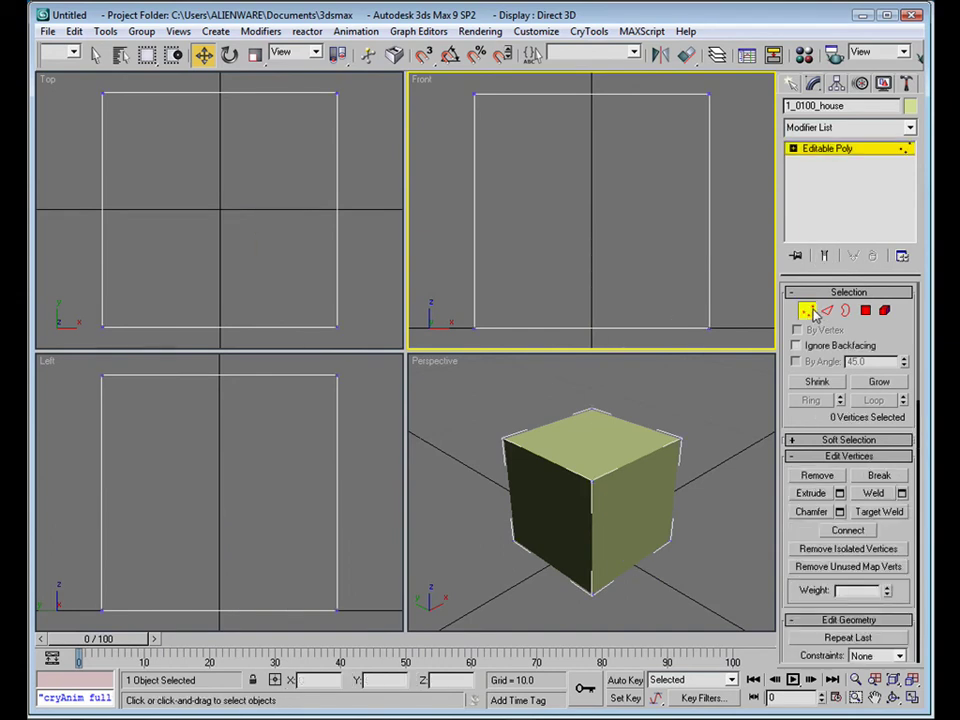
click(864, 312)
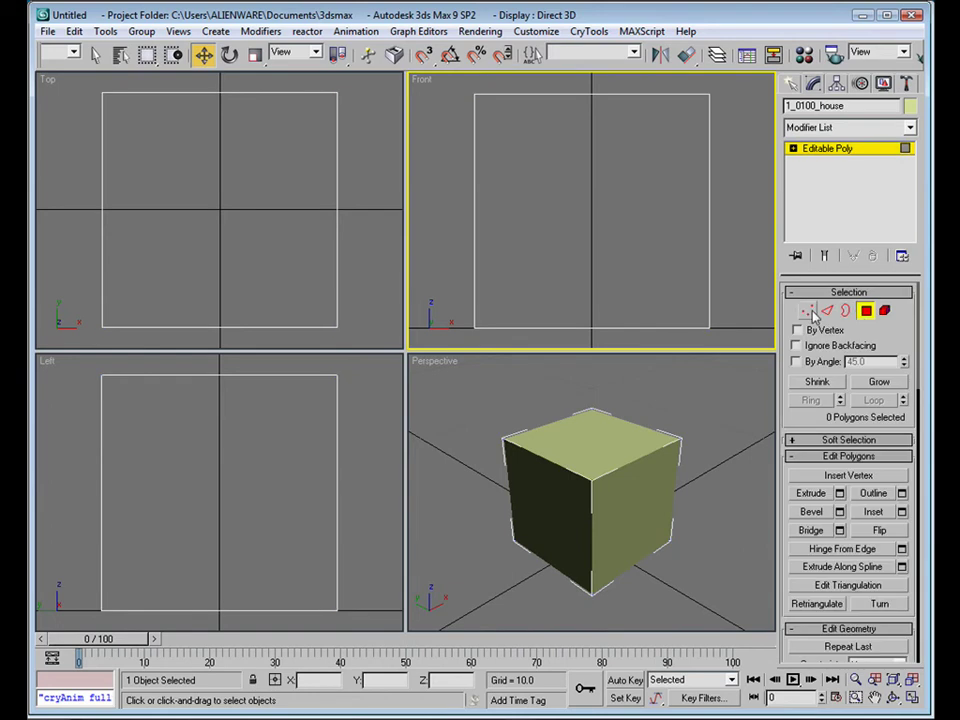
click(633, 239)
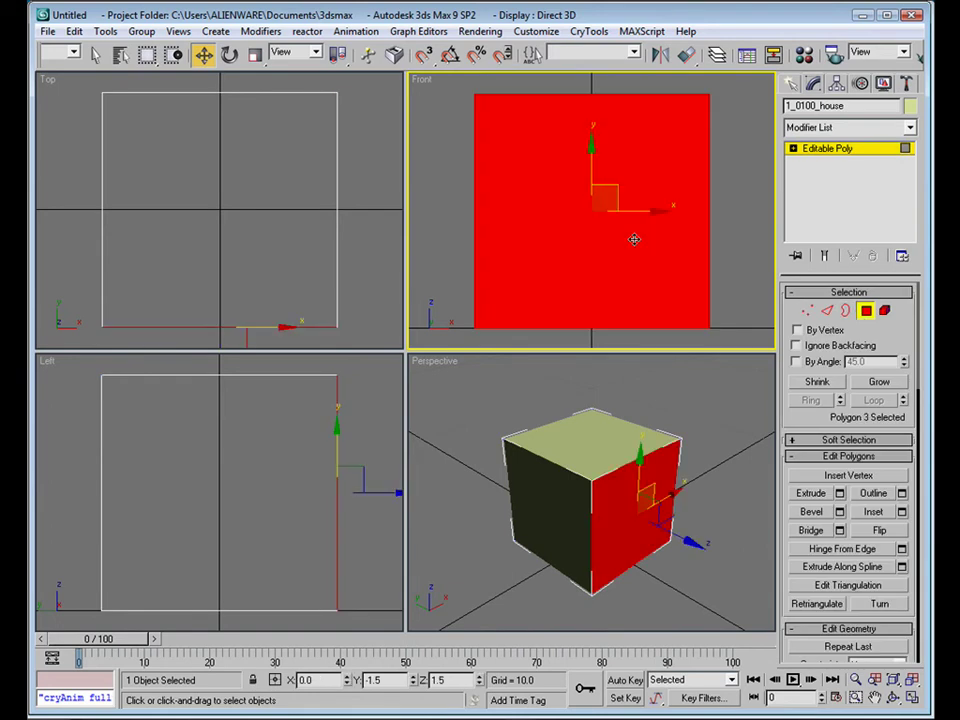
click(884, 311)
click(604, 452)
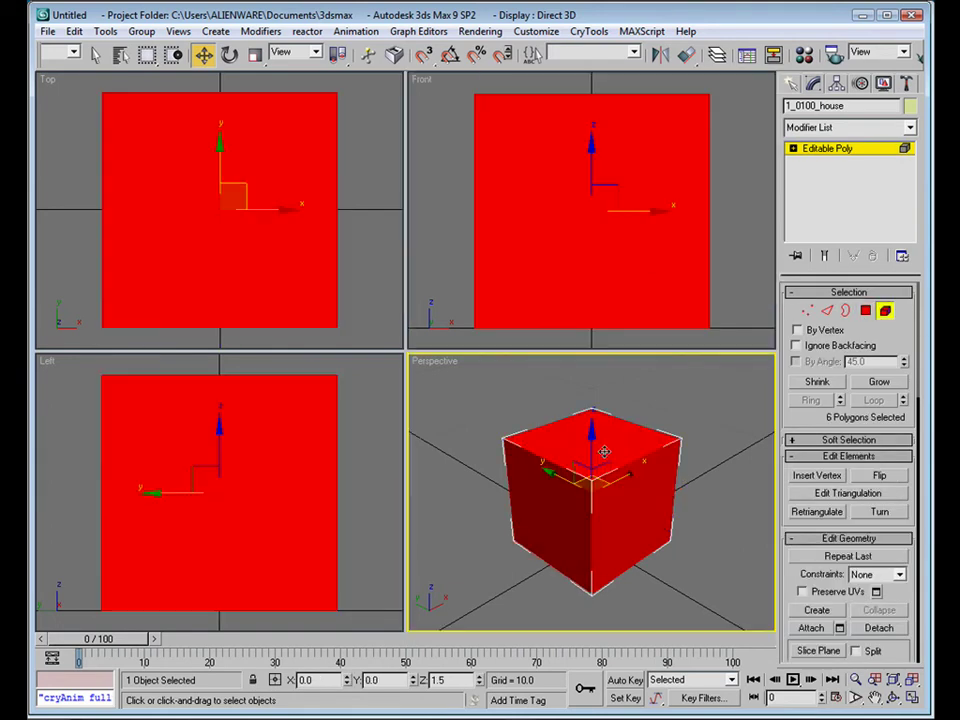
click(884, 311)
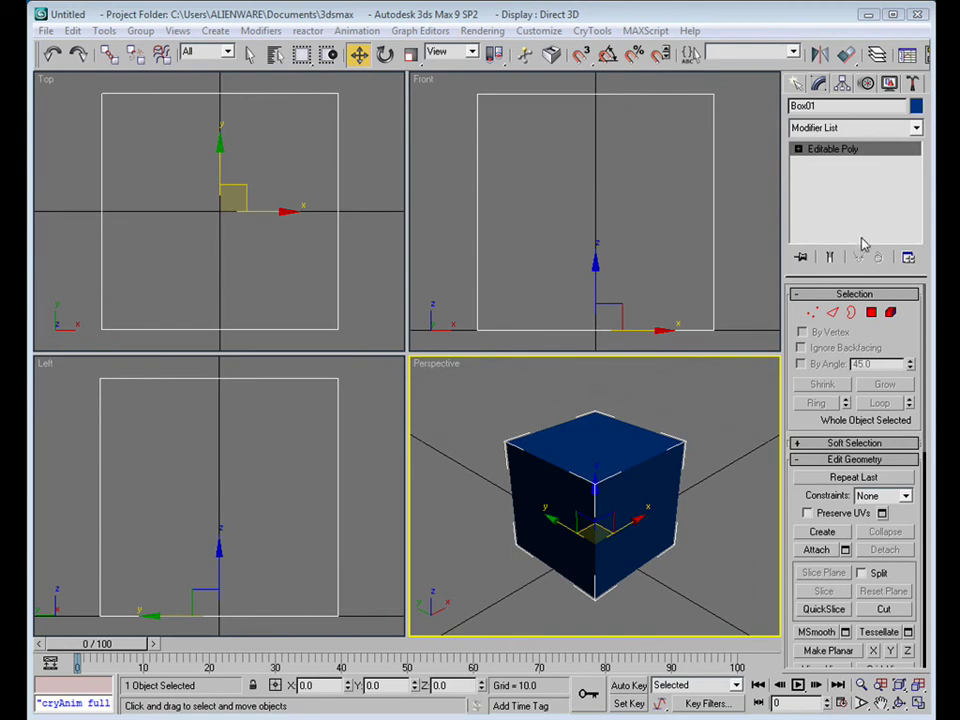
- Apply a UVW Map modifier to the box and set its mapping type to Box
click(915, 128)
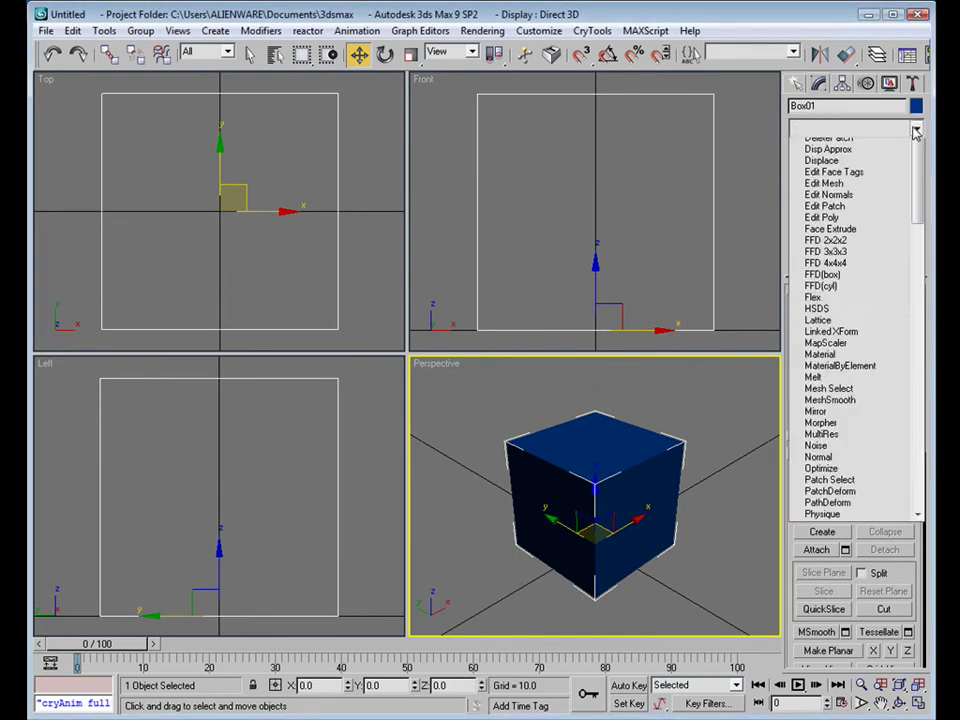
scroll(918, 178, down, 14)
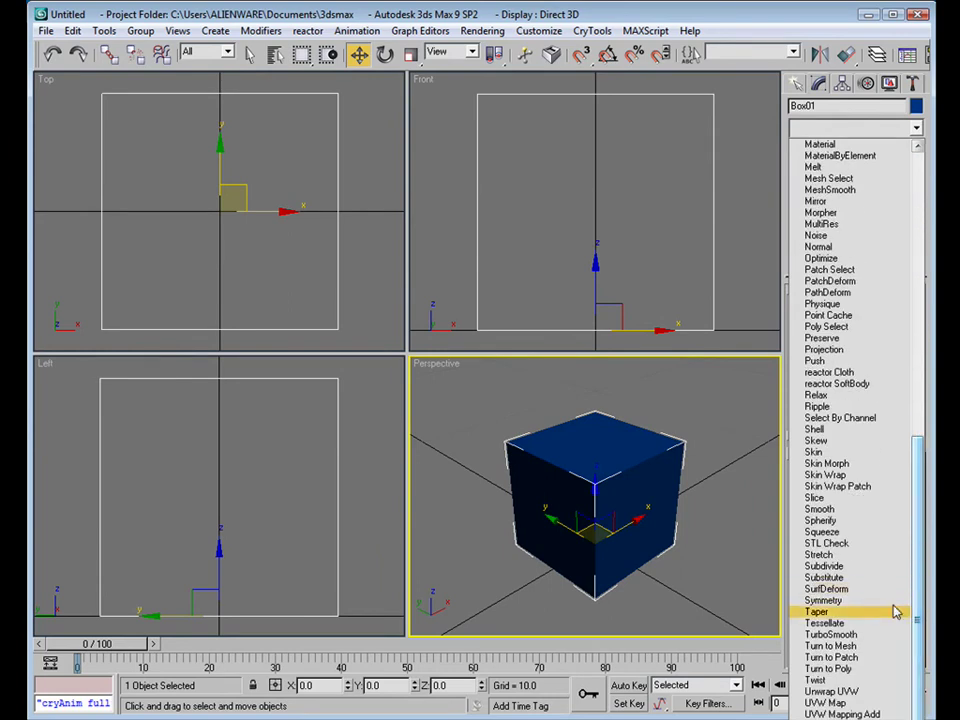
click(845, 702)
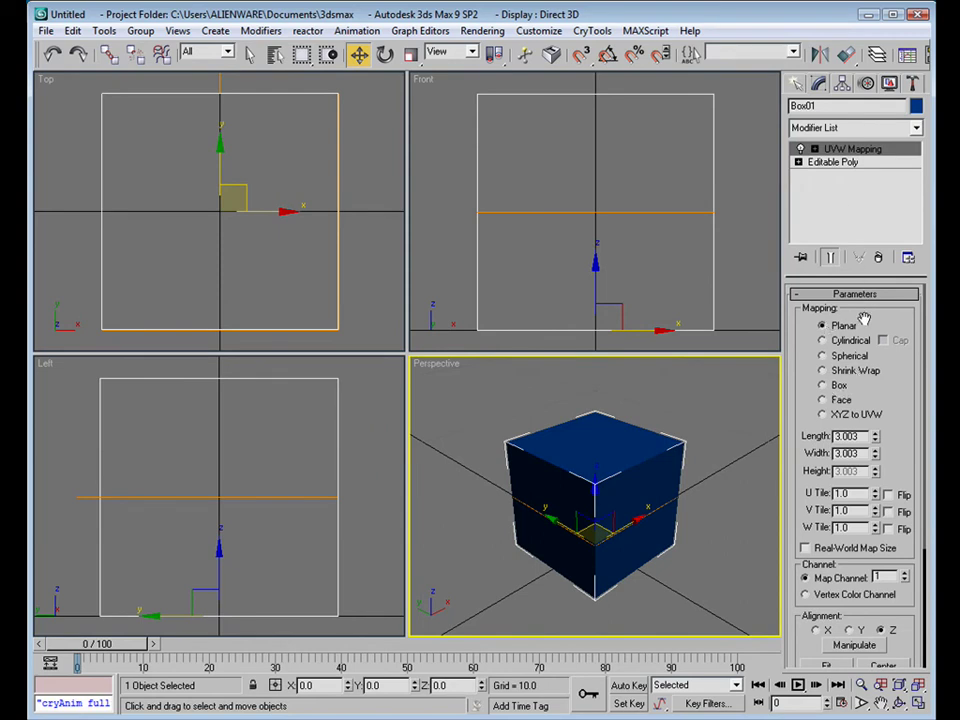
click(822, 385)
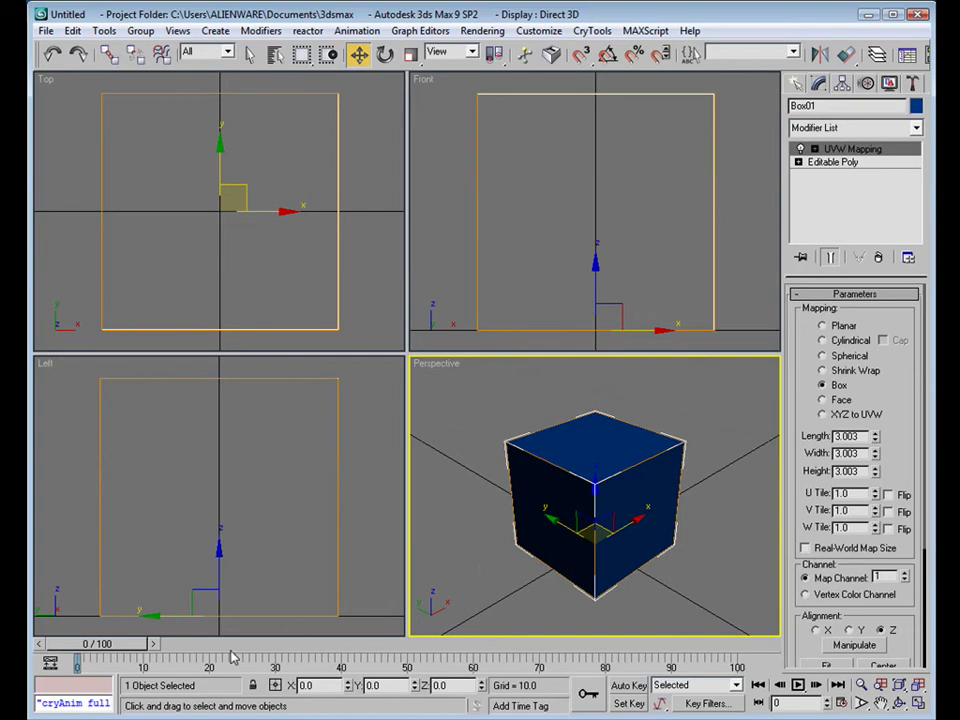
key(ctrl+s)
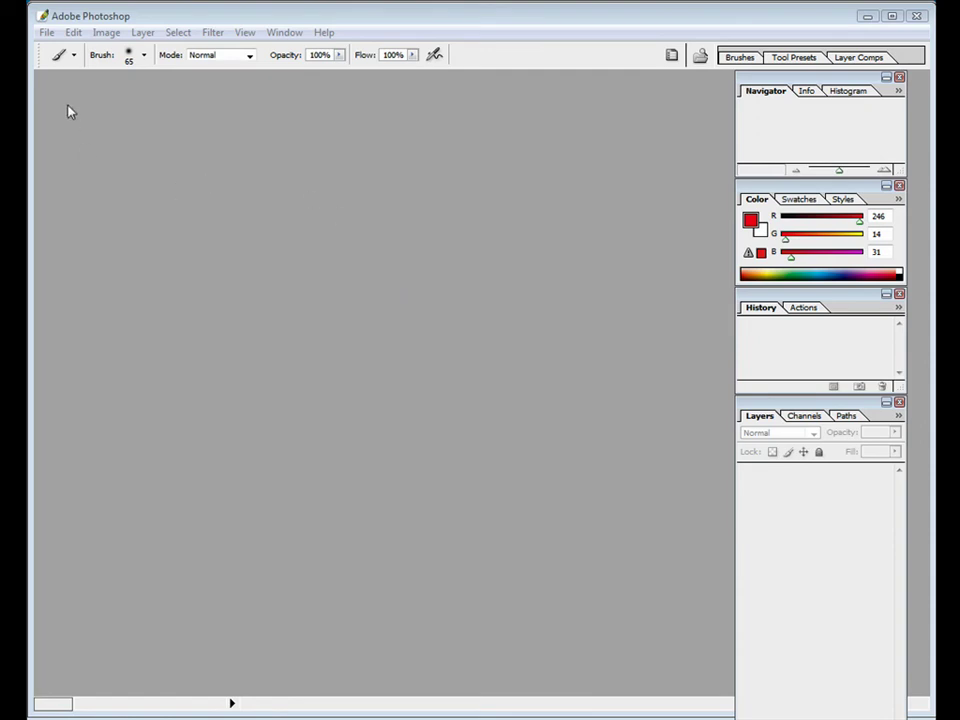
- Switch to Photoshop and create a new 256 x 256 pixel RGB image with a white background
click(46, 33)
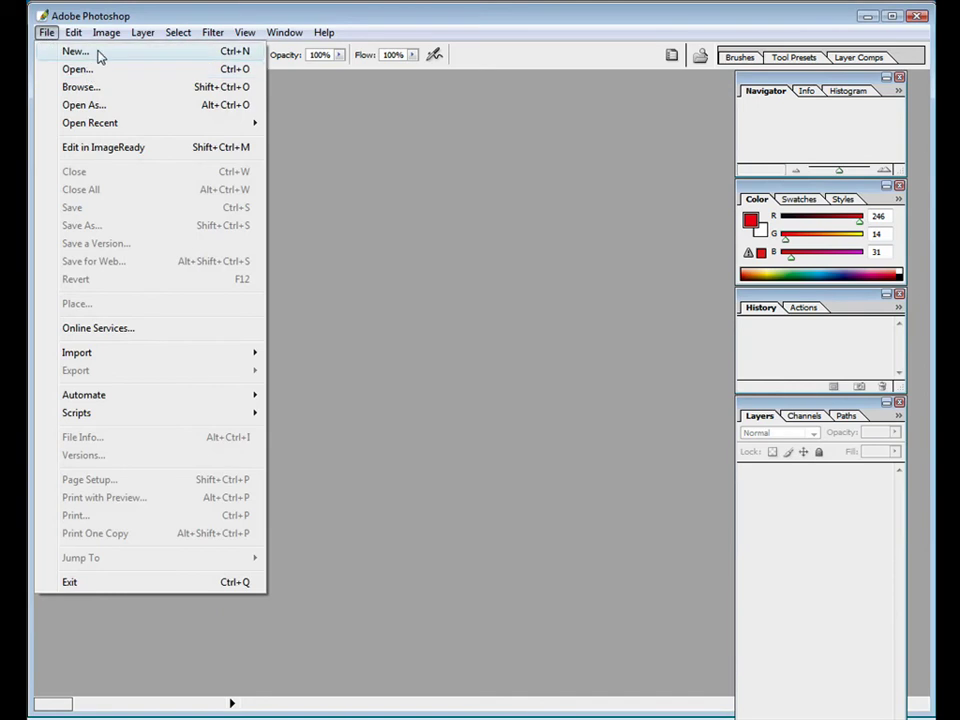
click(100, 58)
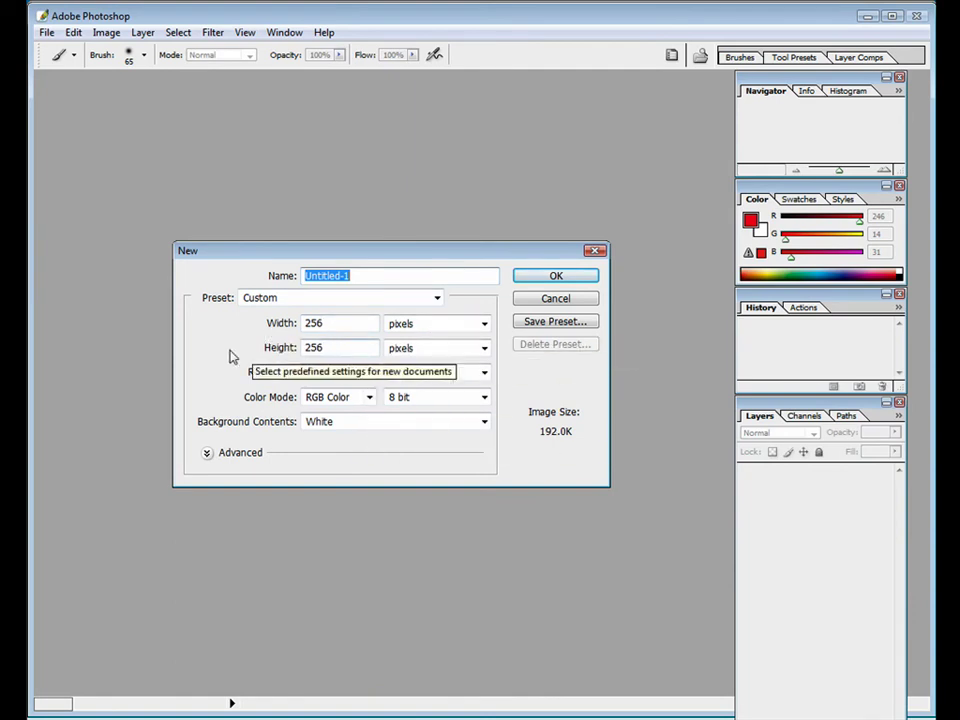
click(554, 279)
drag(102, 86, 351, 220)
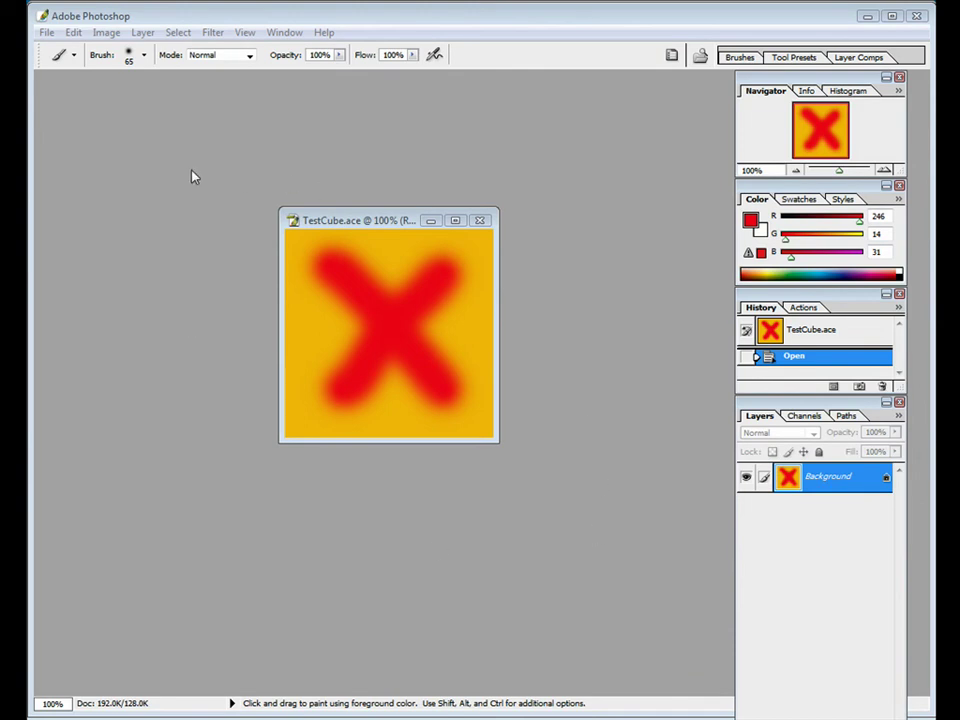
- Check the file formats offered for saving TestCube.ace in the textures folder, including ACE Format (*.ACE), and cancel the save
click(46, 33)
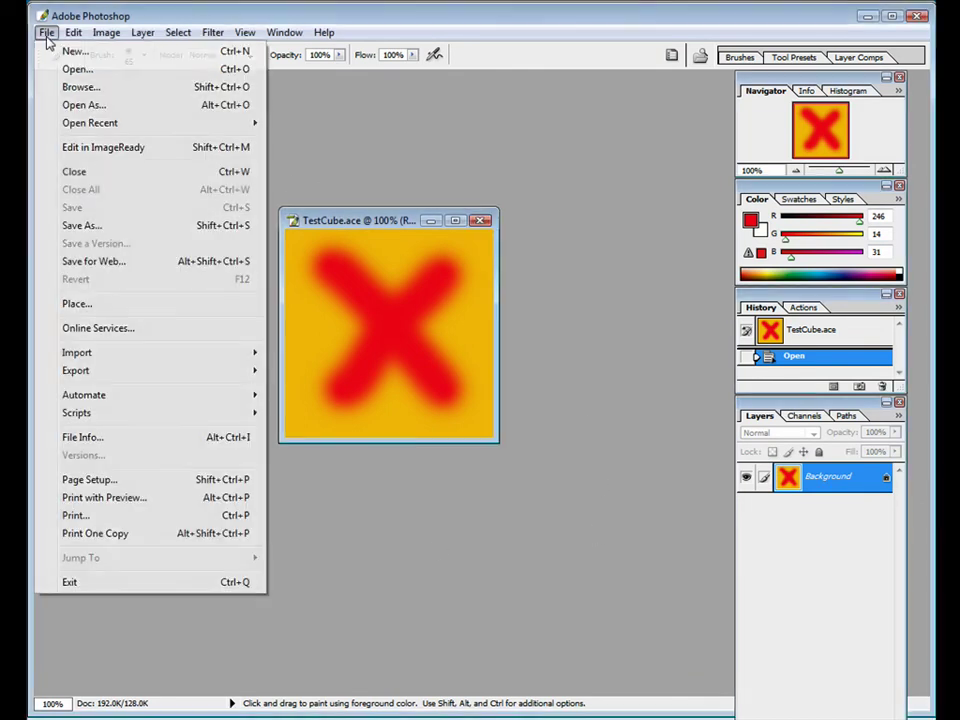
click(82, 225)
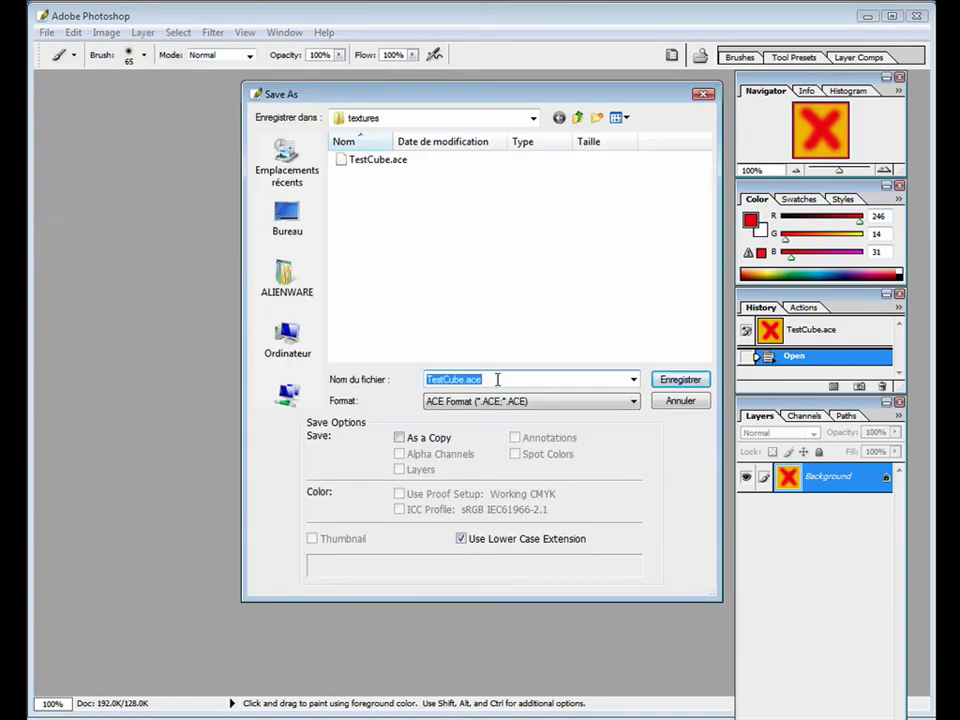
click(633, 402)
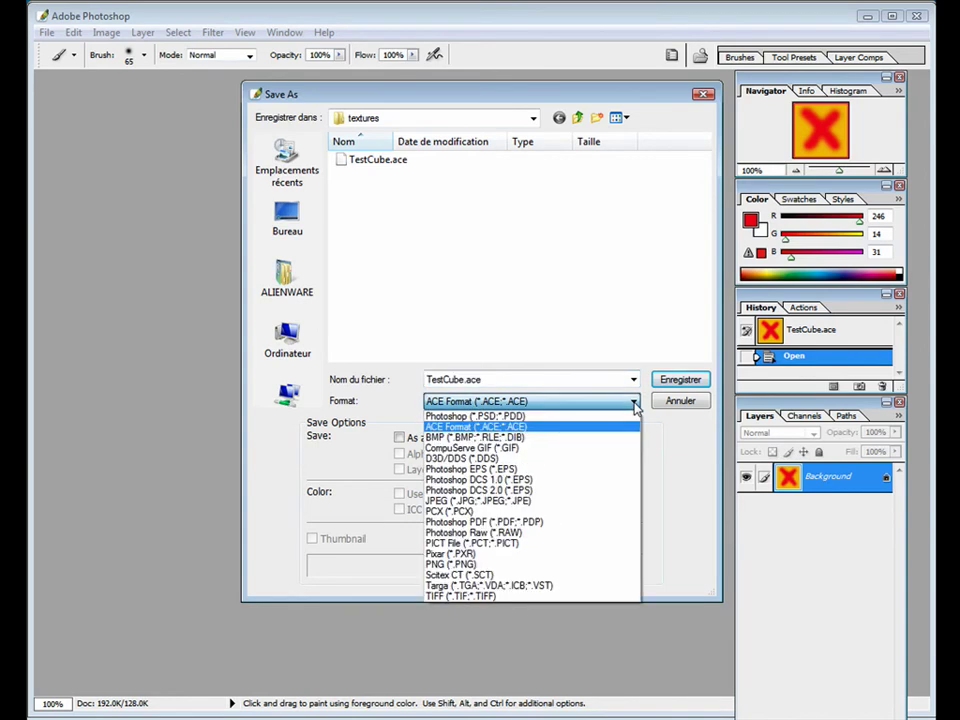
click(633, 402)
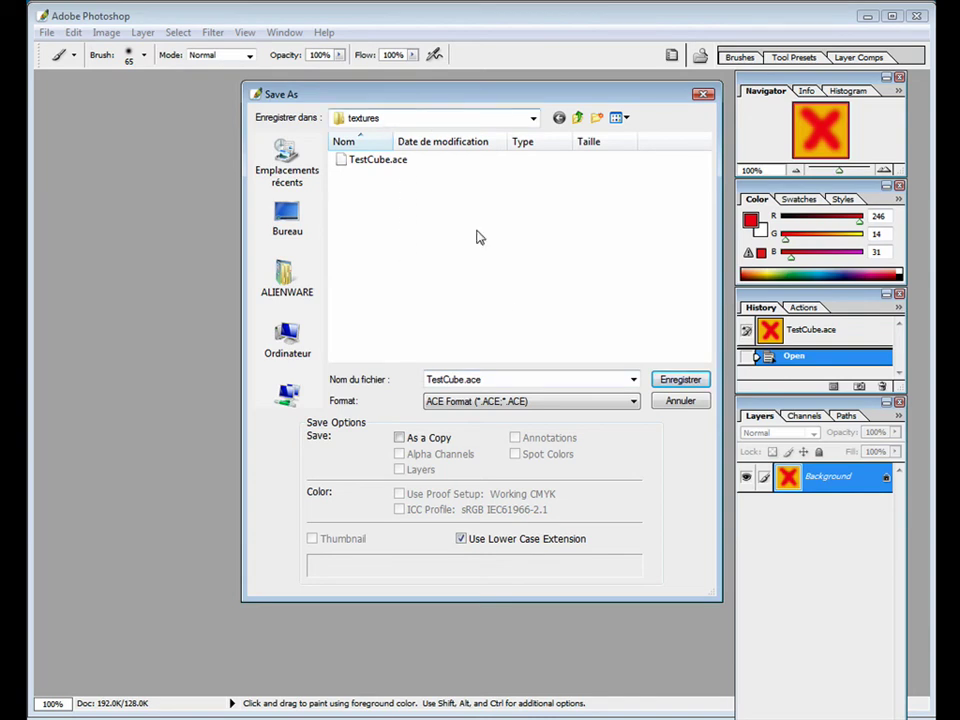
click(675, 402)
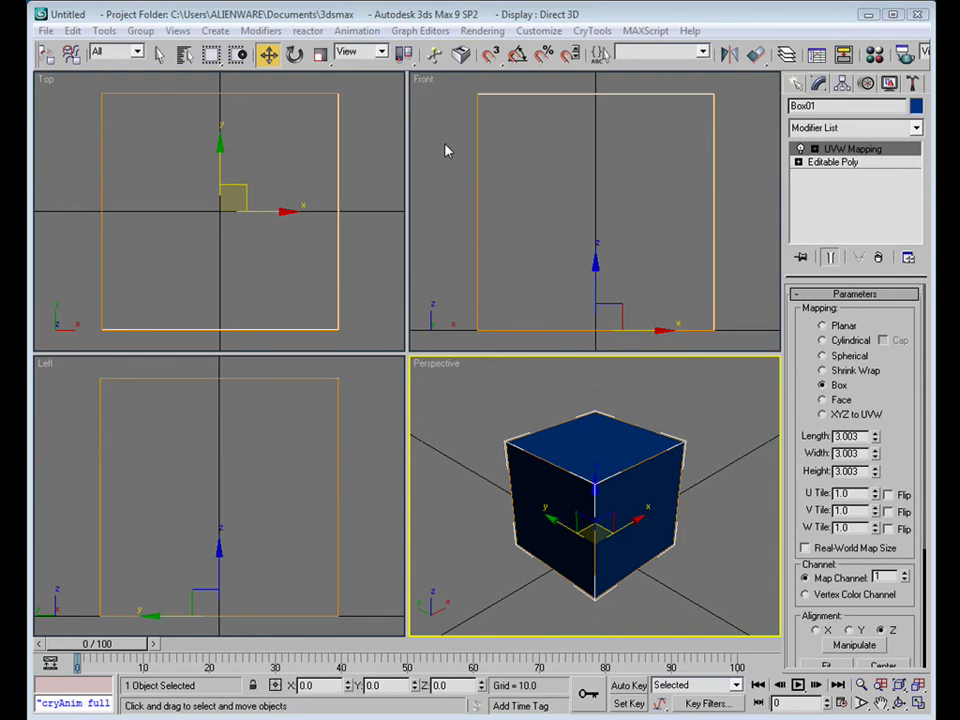
- Switch to 3ds Max and change the first sample material in the Material Editor from Standard to Kuju Material
click(875, 56)
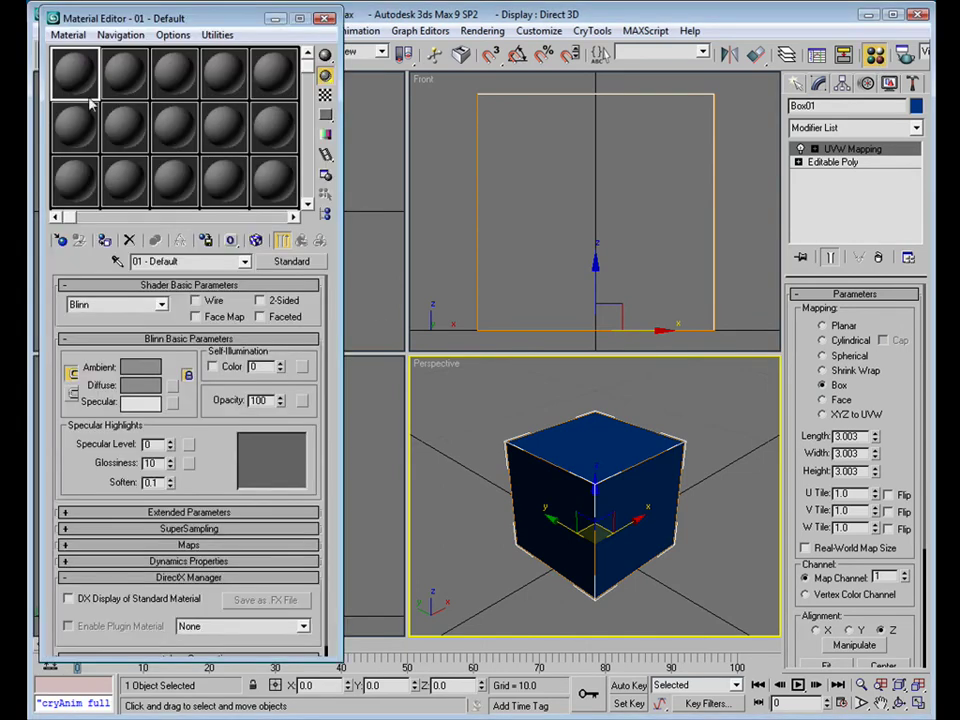
click(128, 84)
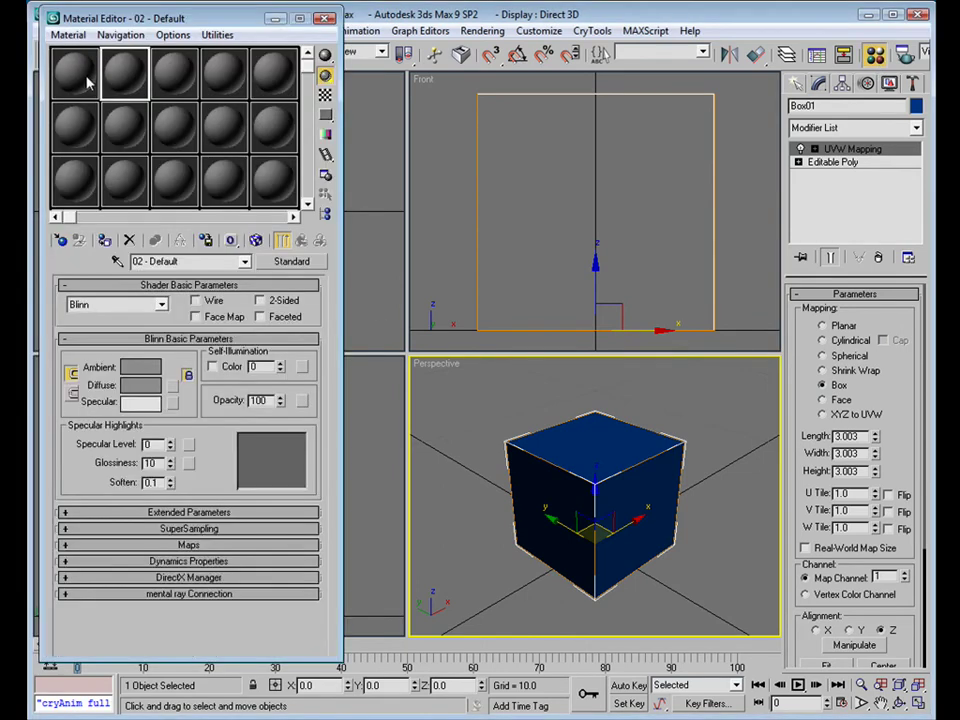
click(80, 80)
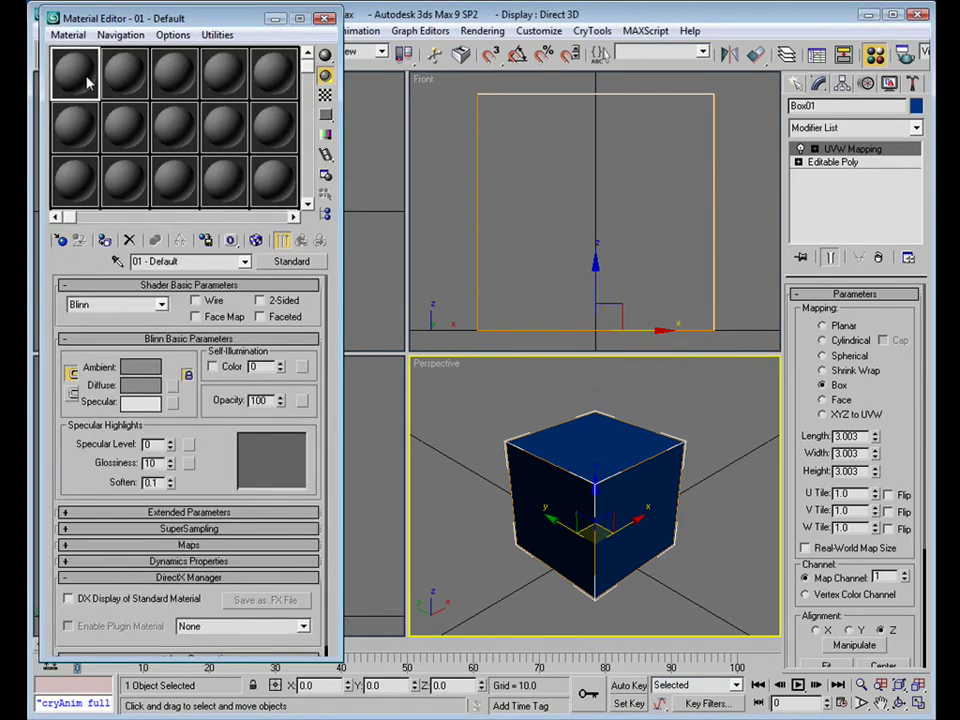
click(292, 262)
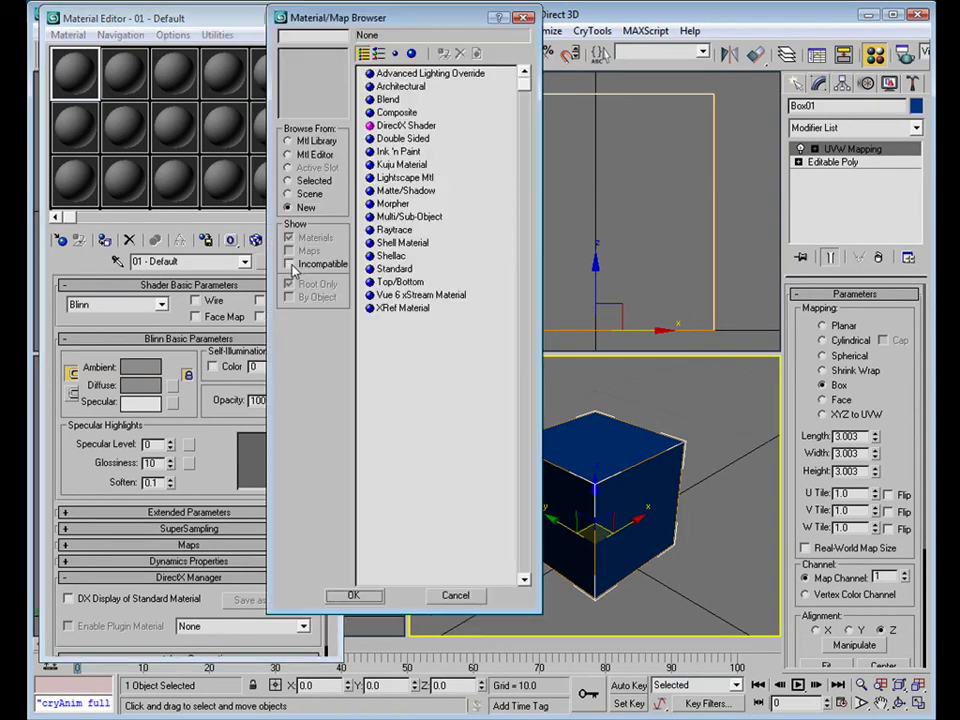
click(404, 165)
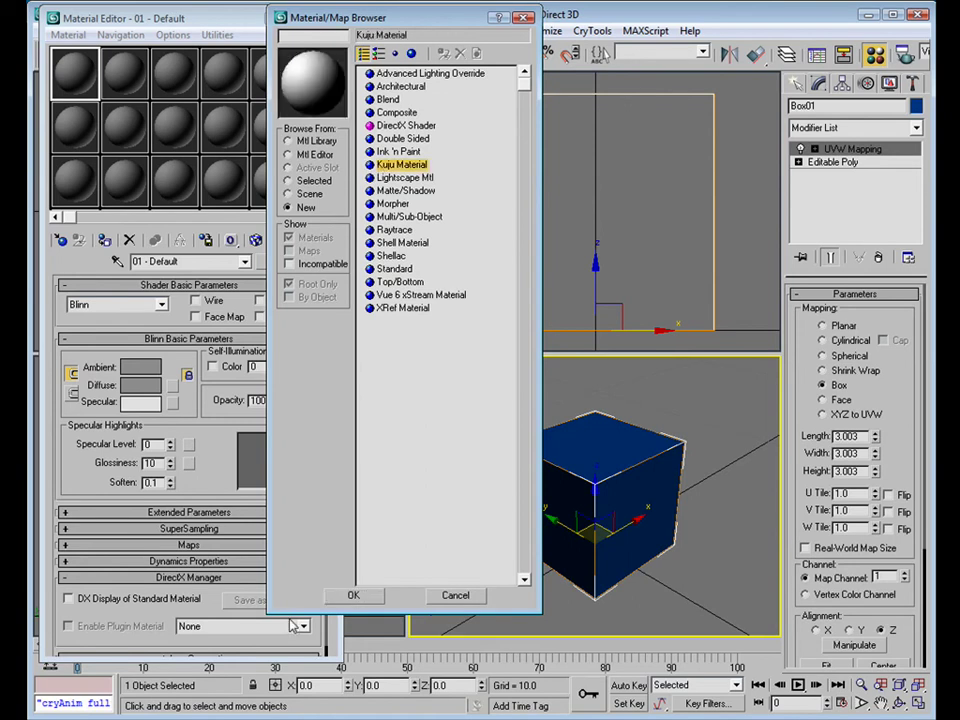
click(352, 595)
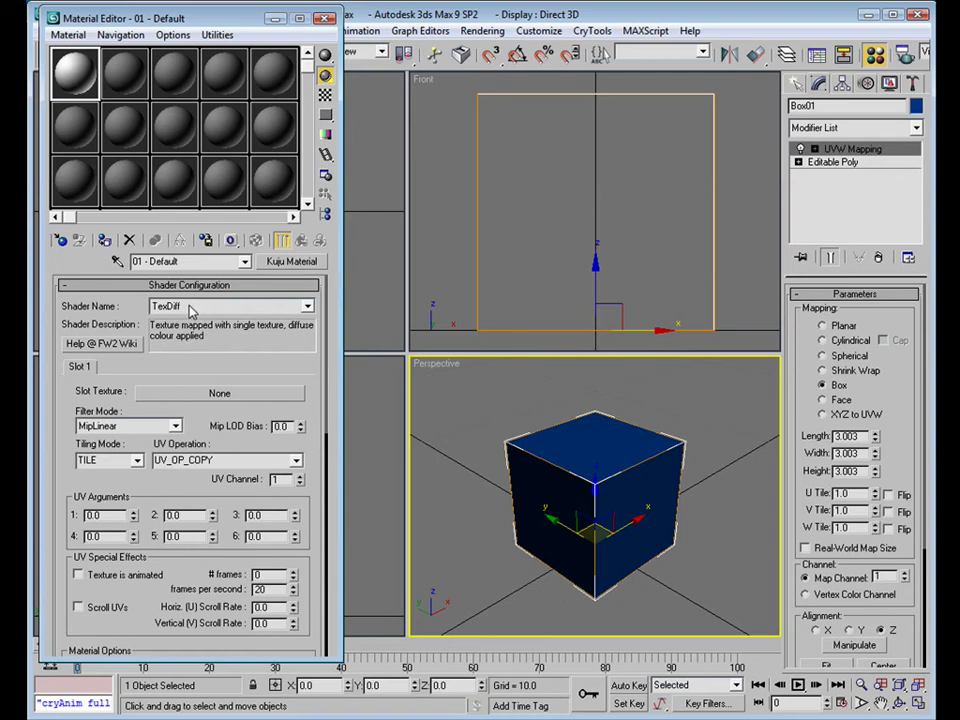
- Keep the TexDiff shader for the Kuju material and load TestCube.ace as a Bitmap in its Slot 1 texture
click(307, 309)
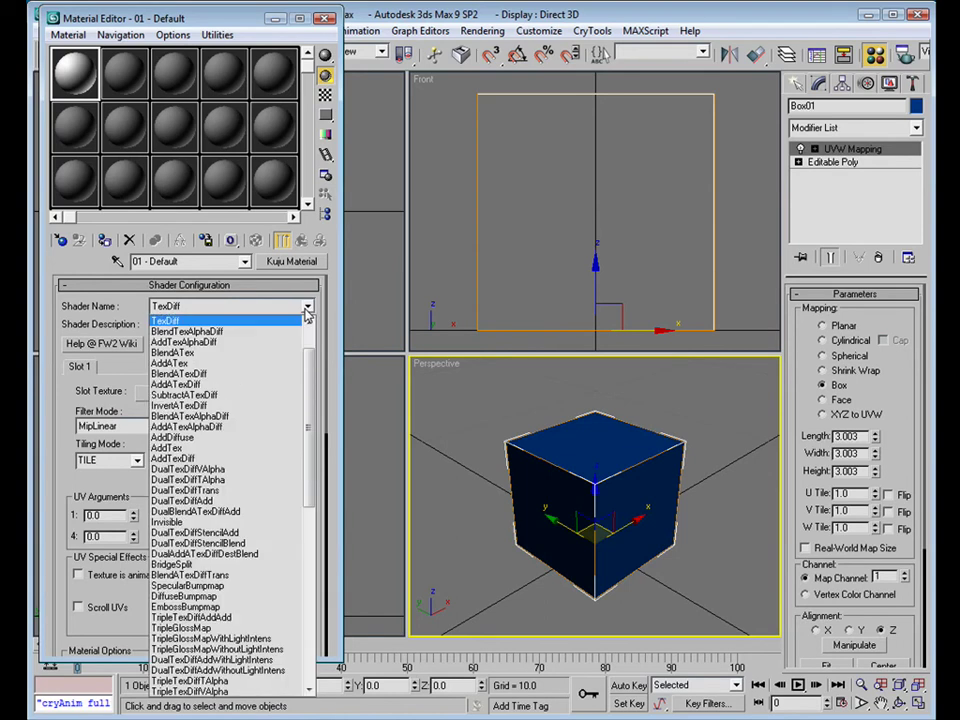
click(194, 306)
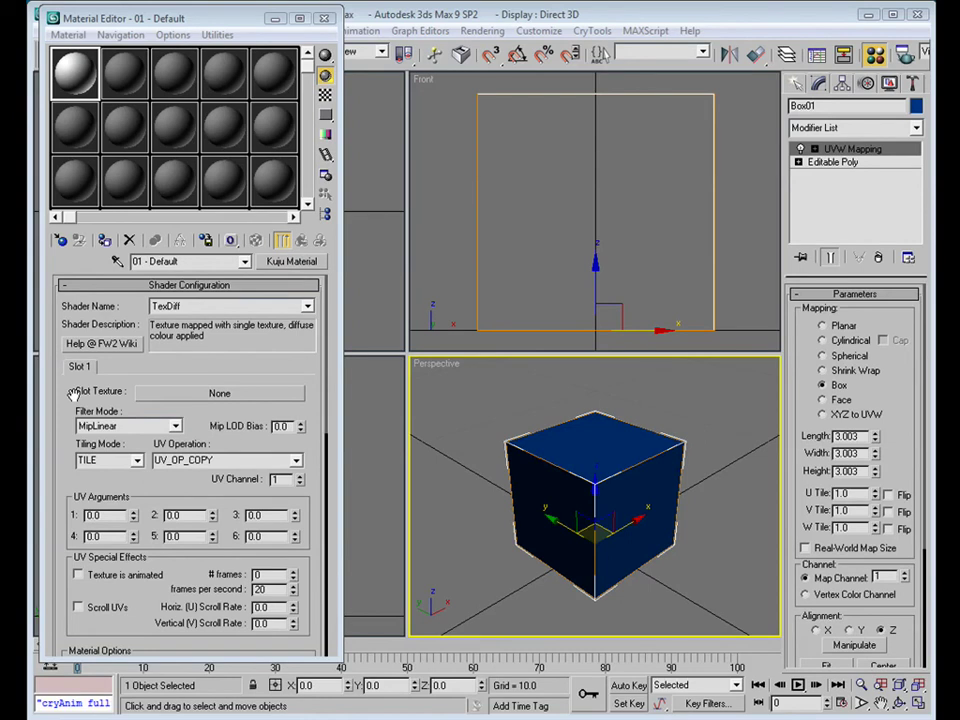
click(220, 393)
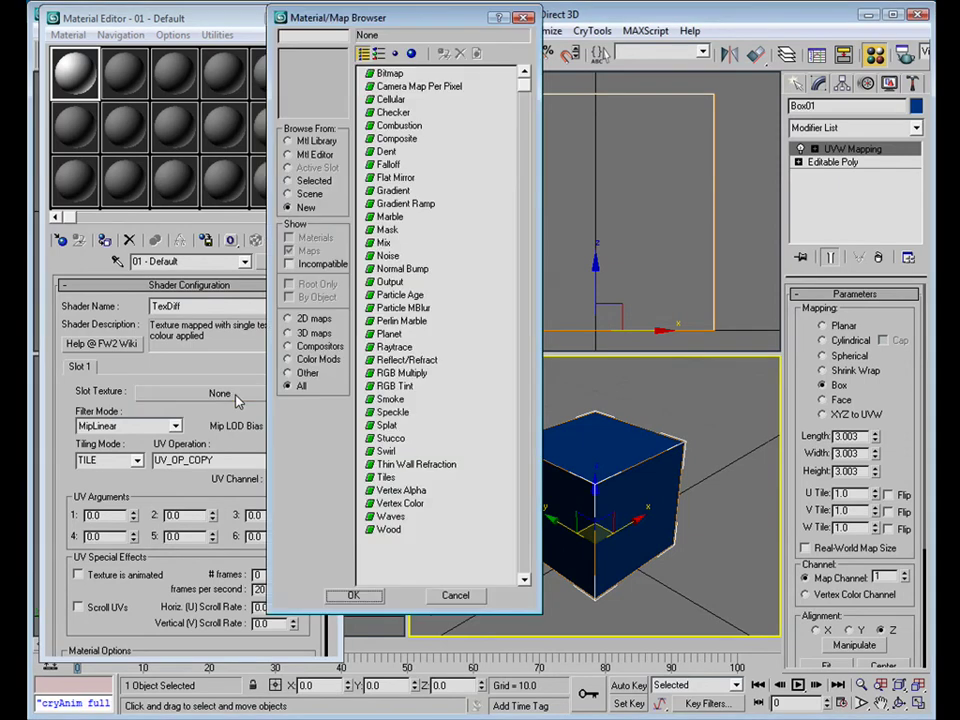
click(386, 75)
click(366, 599)
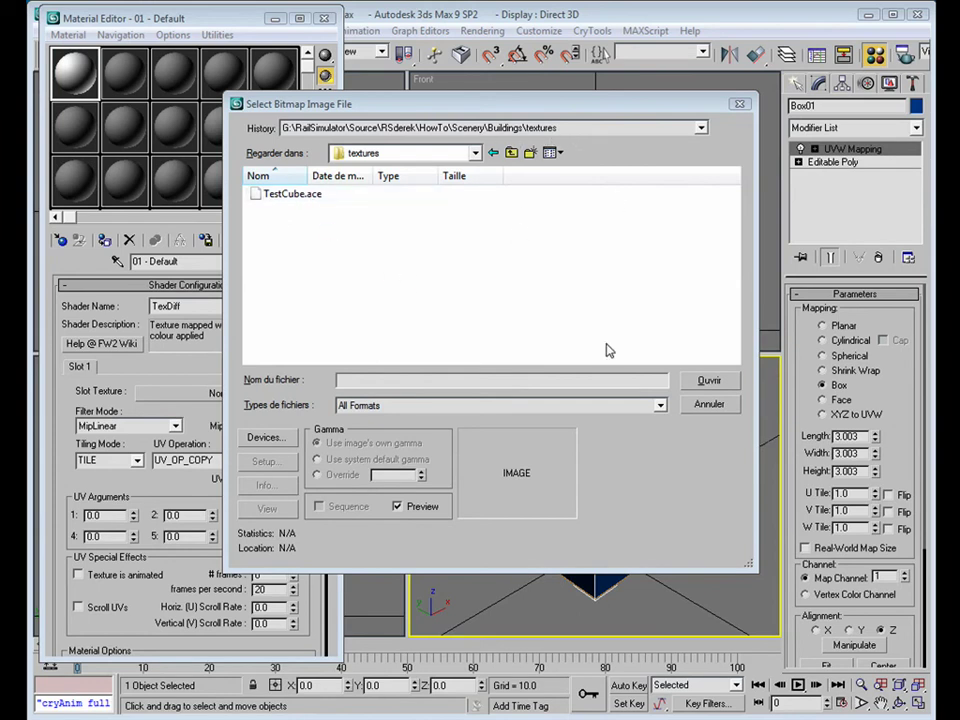
click(274, 194)
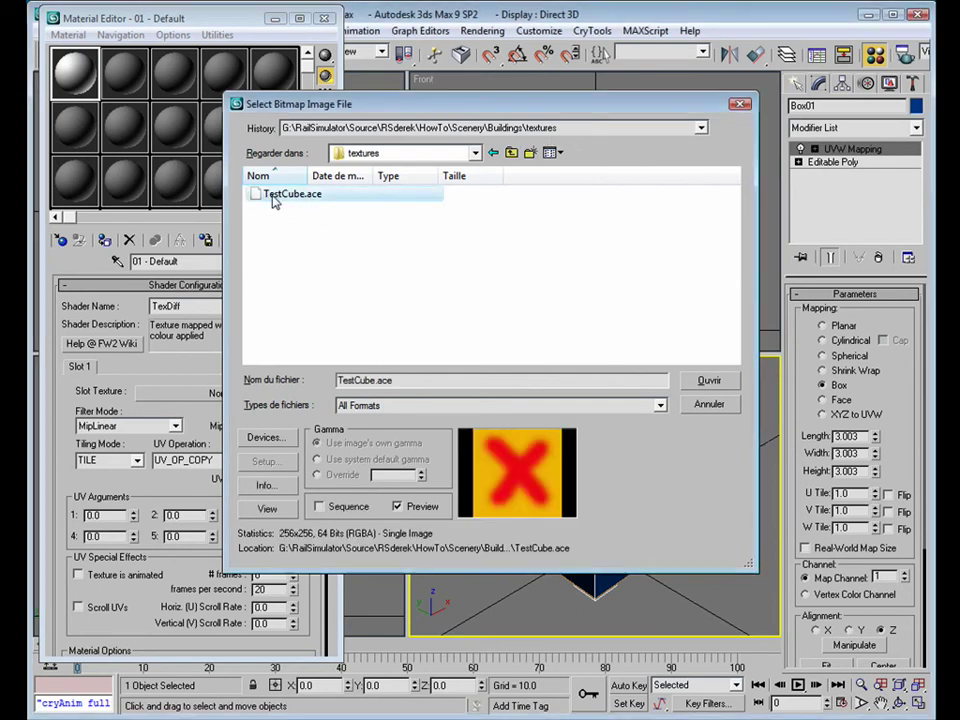
click(709, 381)
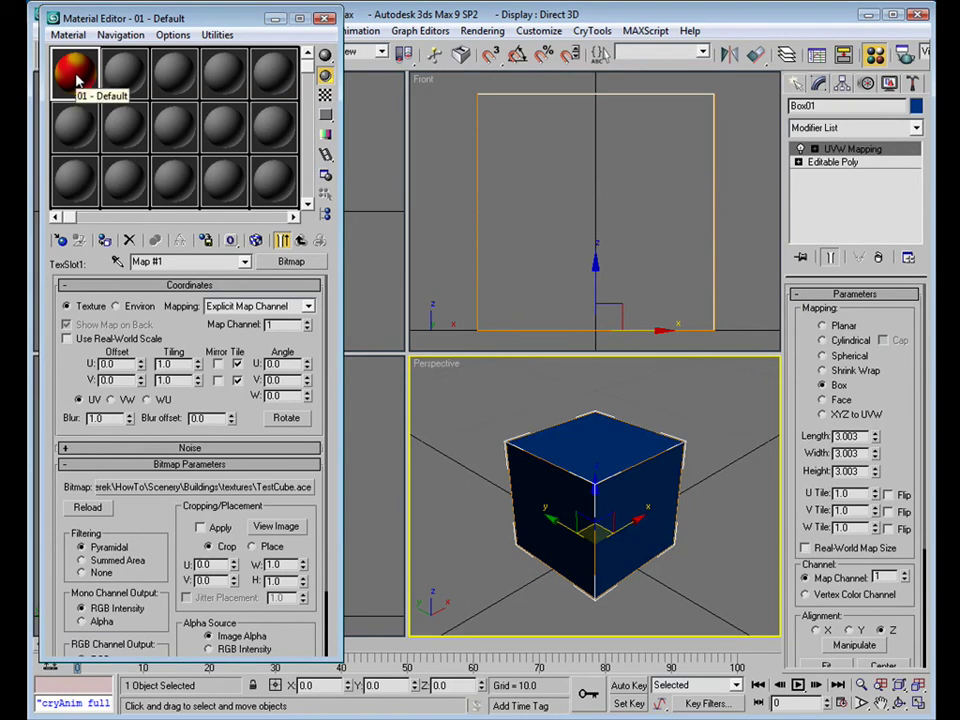
- Assign the textured material to the box, show its map in the viewport and close the Material Editor
drag(78, 82, 580, 449)
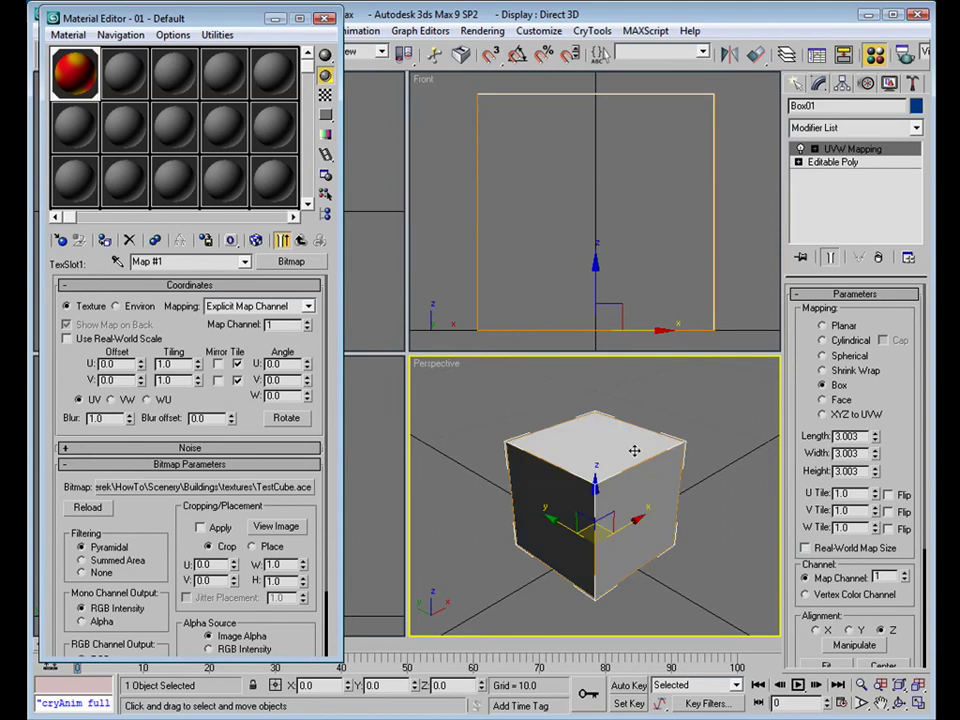
click(256, 241)
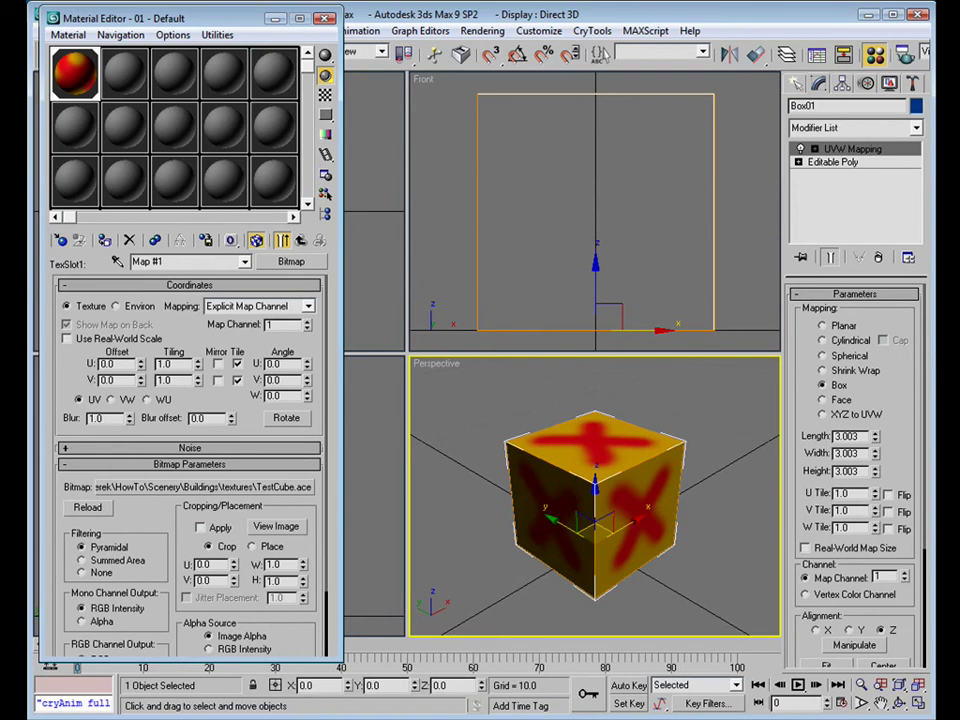
key(m)
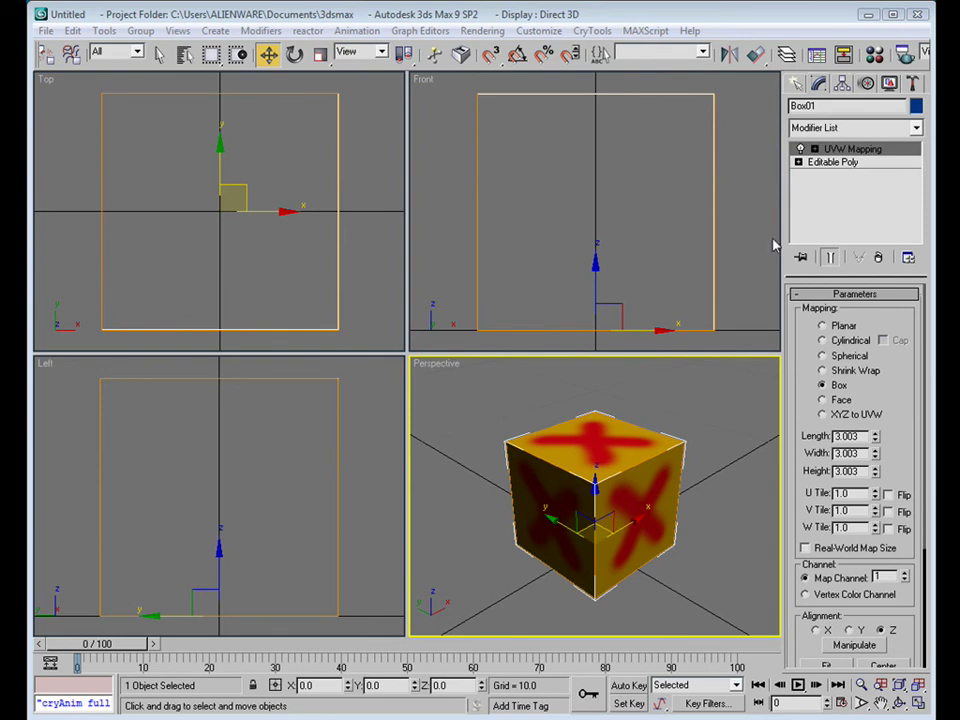
- Collapse the box's entire modifier stack into the Editable Poly
right_click(822, 194)
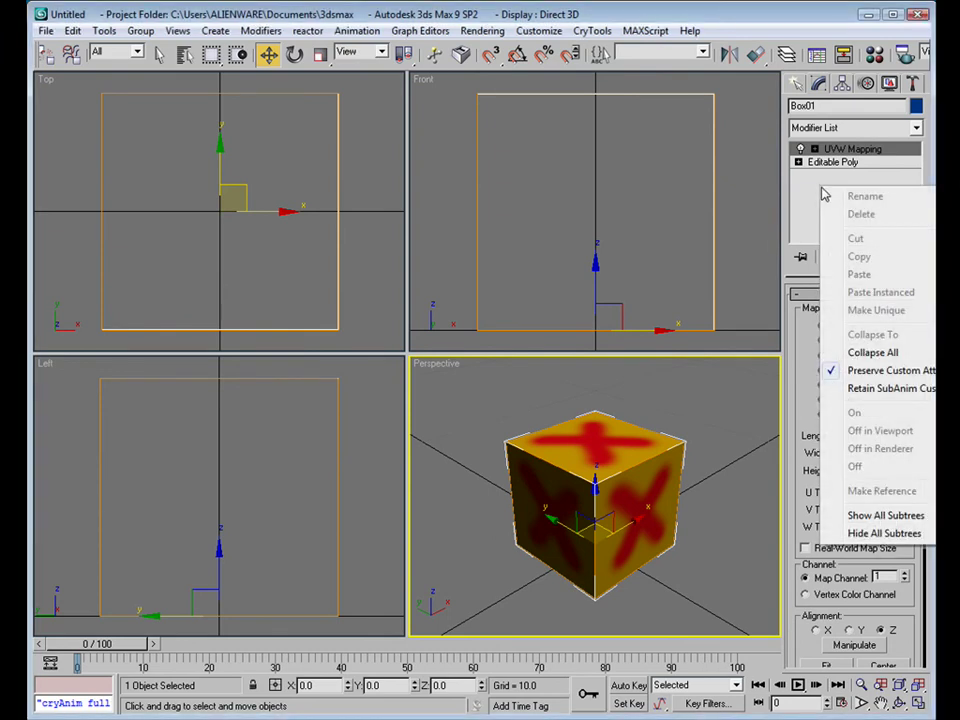
click(835, 356)
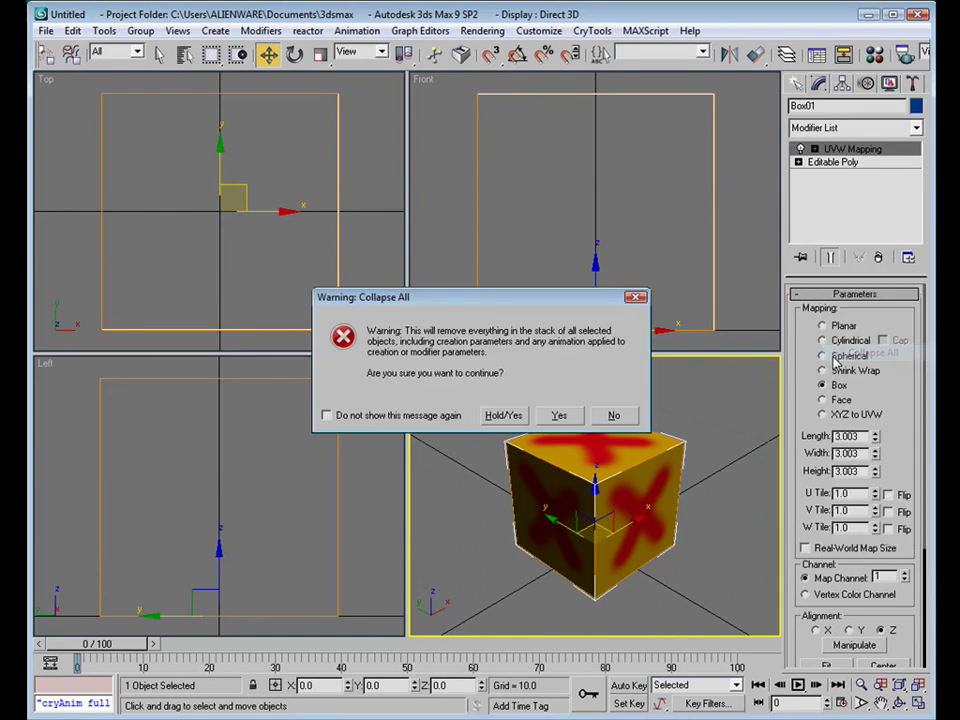
click(558, 414)
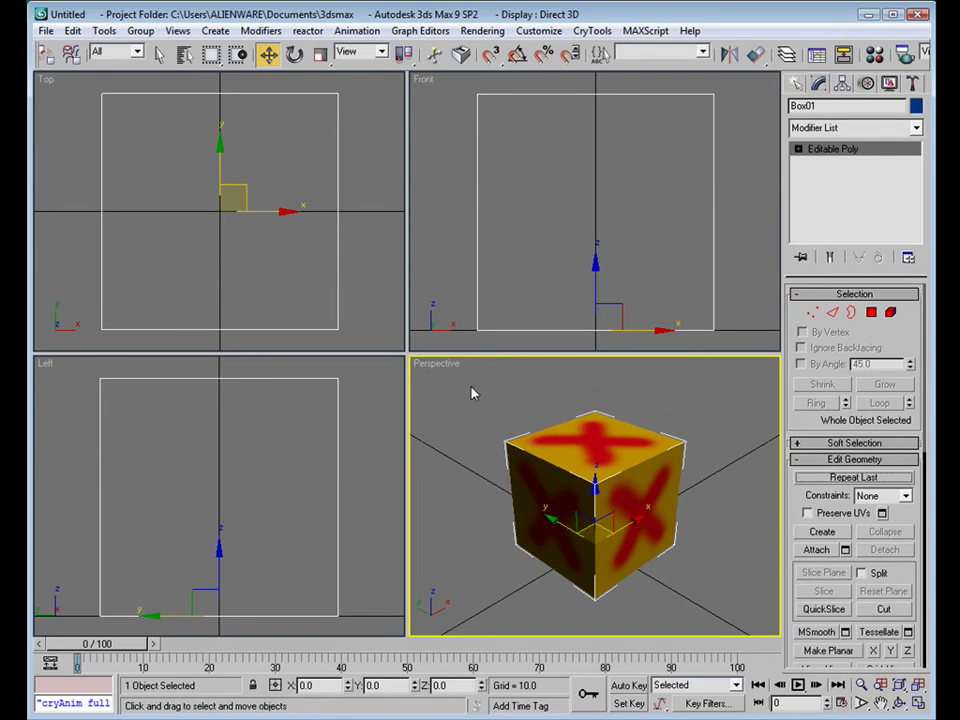
- Start exporting the scene to the Buildings folder as RailCube in Kuju Intermediate Geometry (*.IGS,*.IGL) format
click(46, 31)
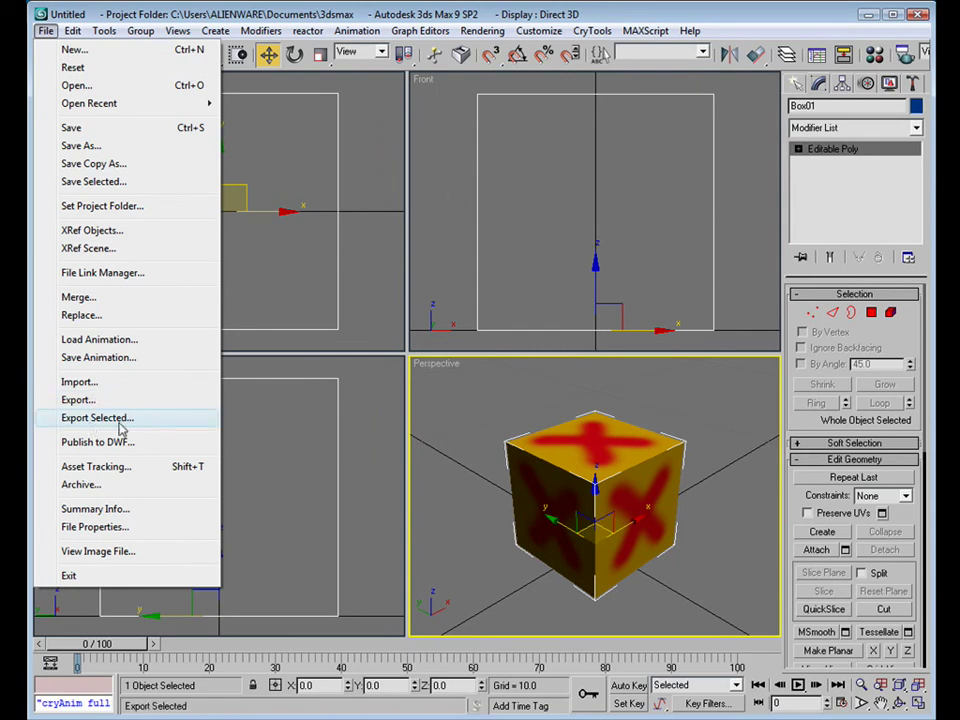
click(446, 220)
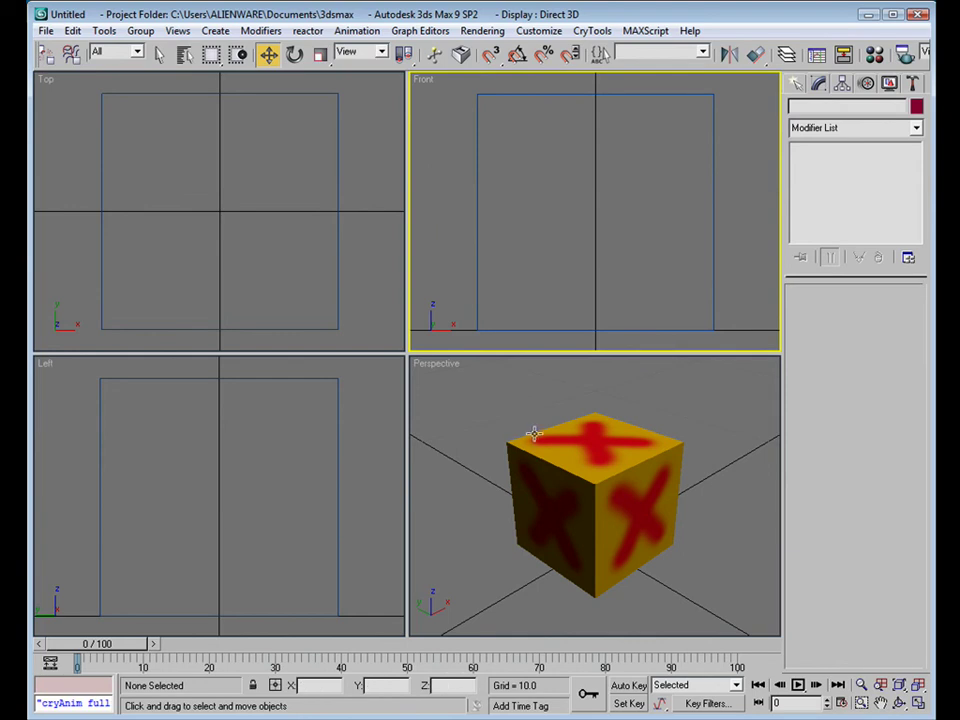
click(46, 31)
click(95, 400)
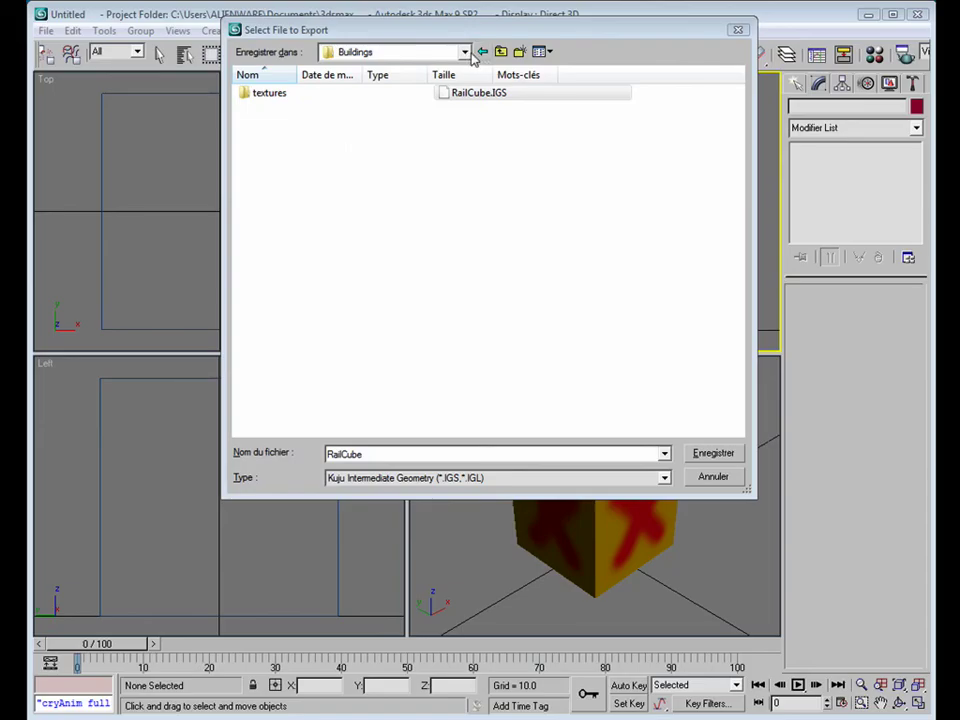
click(464, 52)
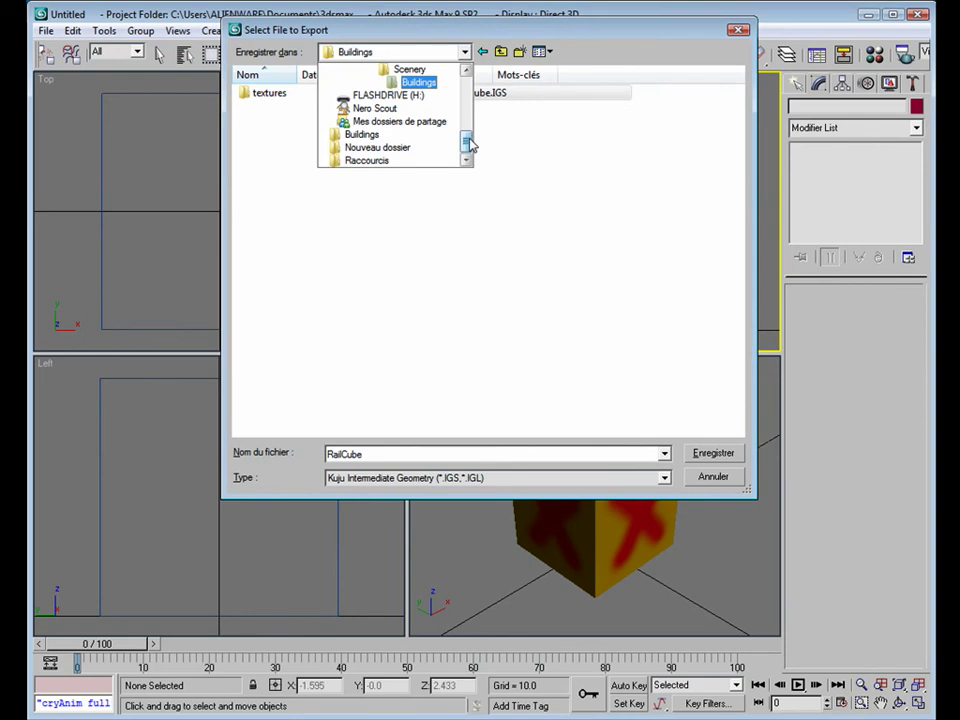
drag(469, 145, 469, 133)
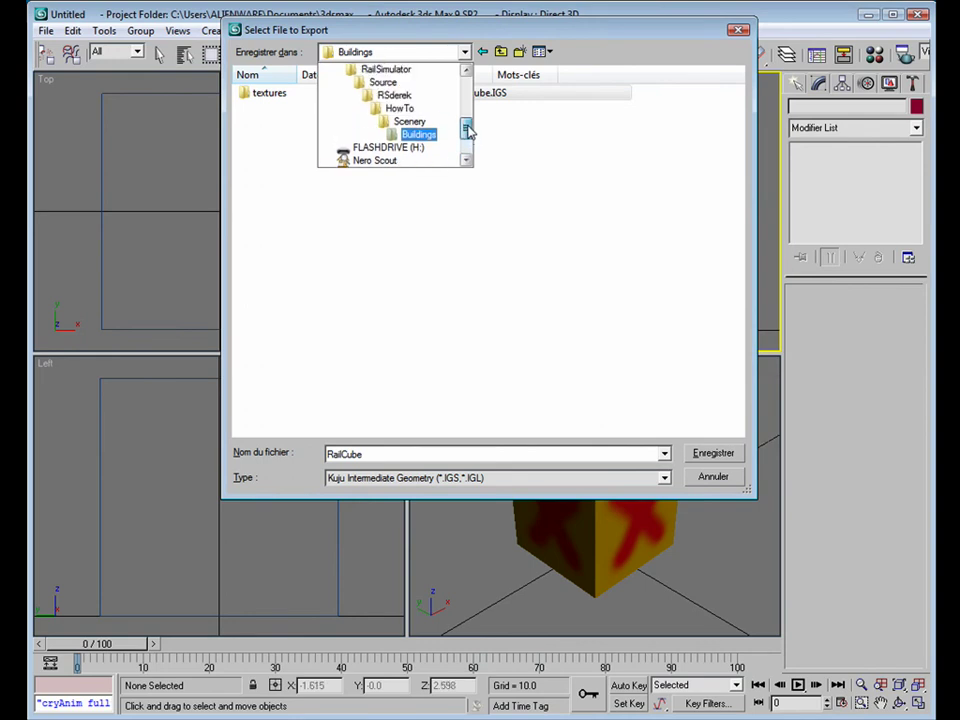
click(496, 181)
click(453, 97)
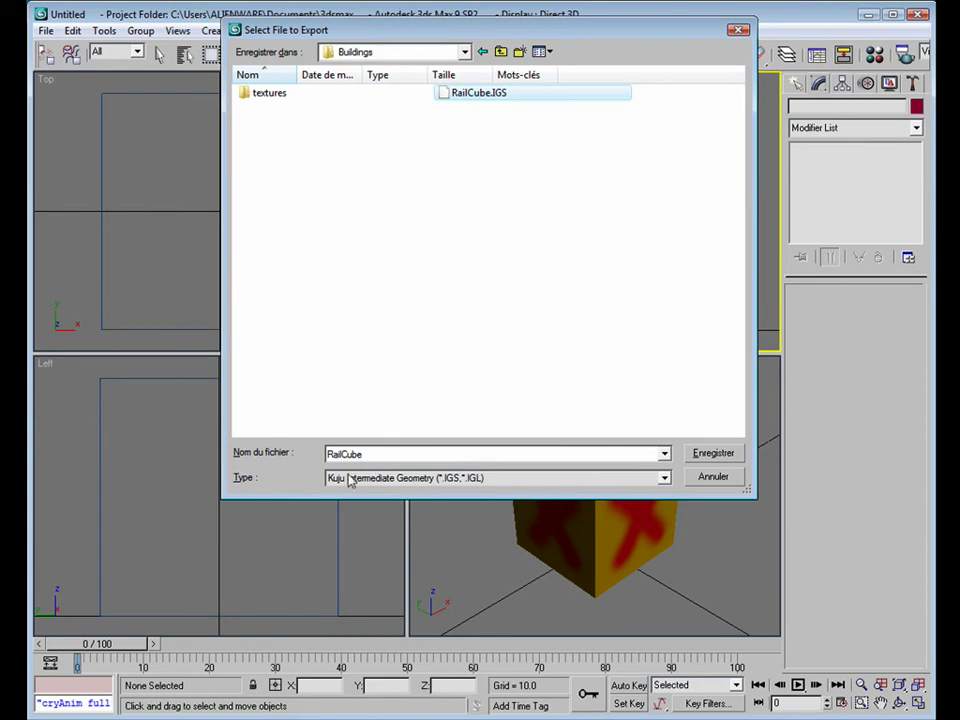
click(665, 479)
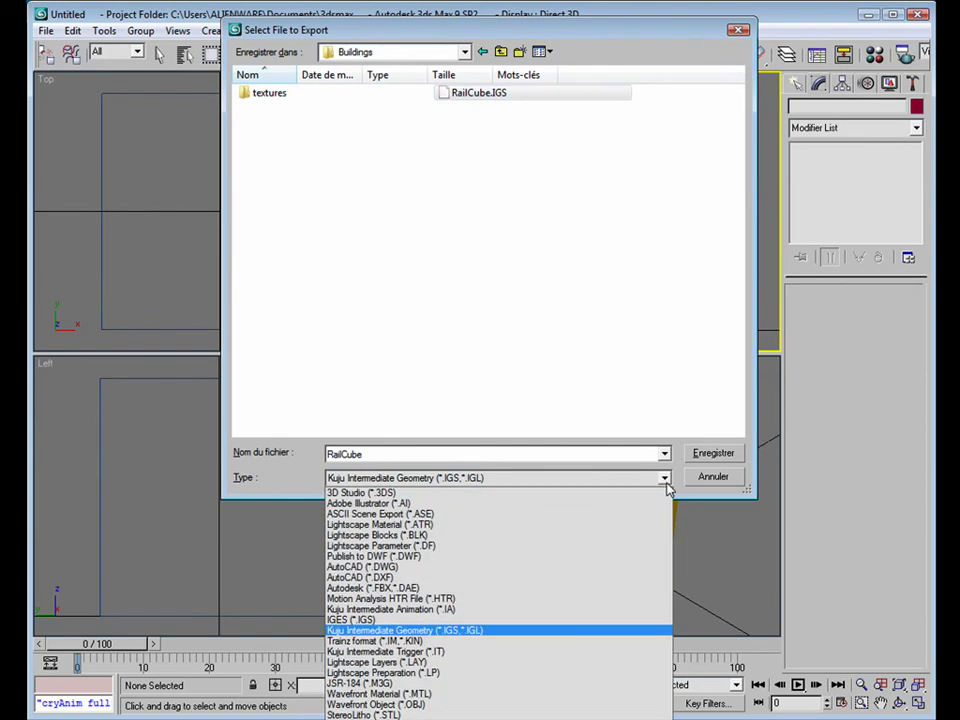
click(397, 631)
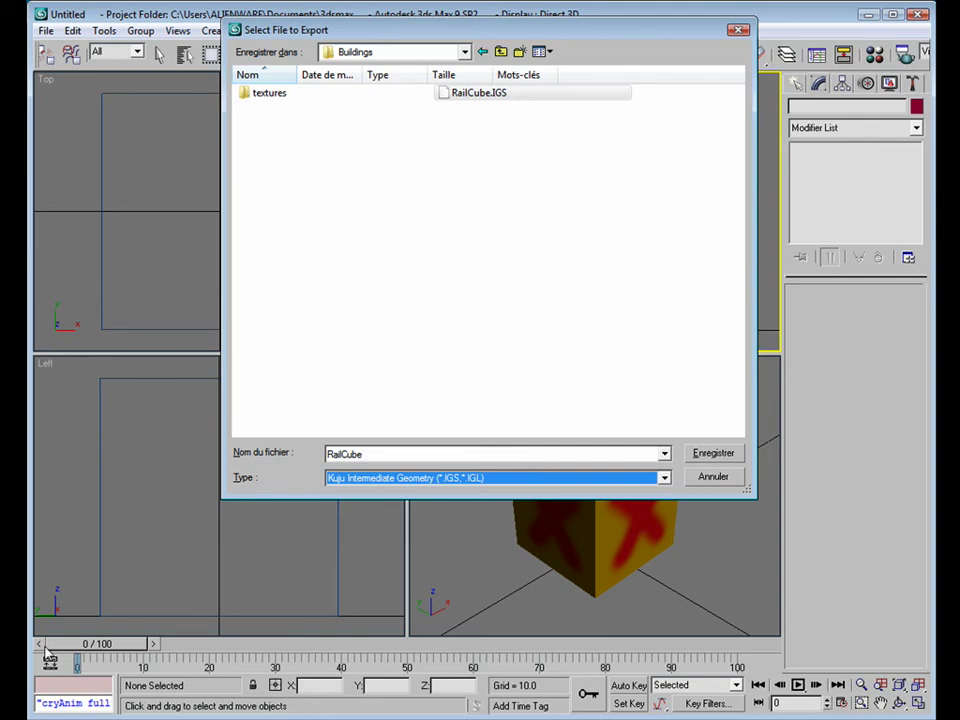
click(713, 453)
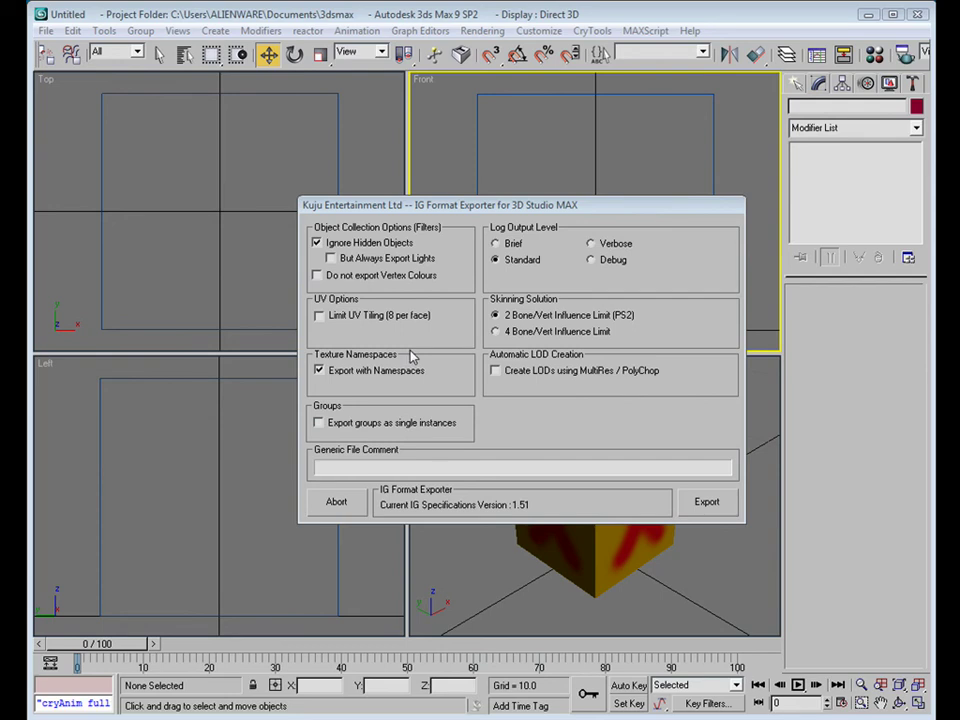
- Run the IG Format export with Export with Namespaces enabled and close the progress report
click(319, 370)
click(319, 370)
click(320, 371)
click(320, 371)
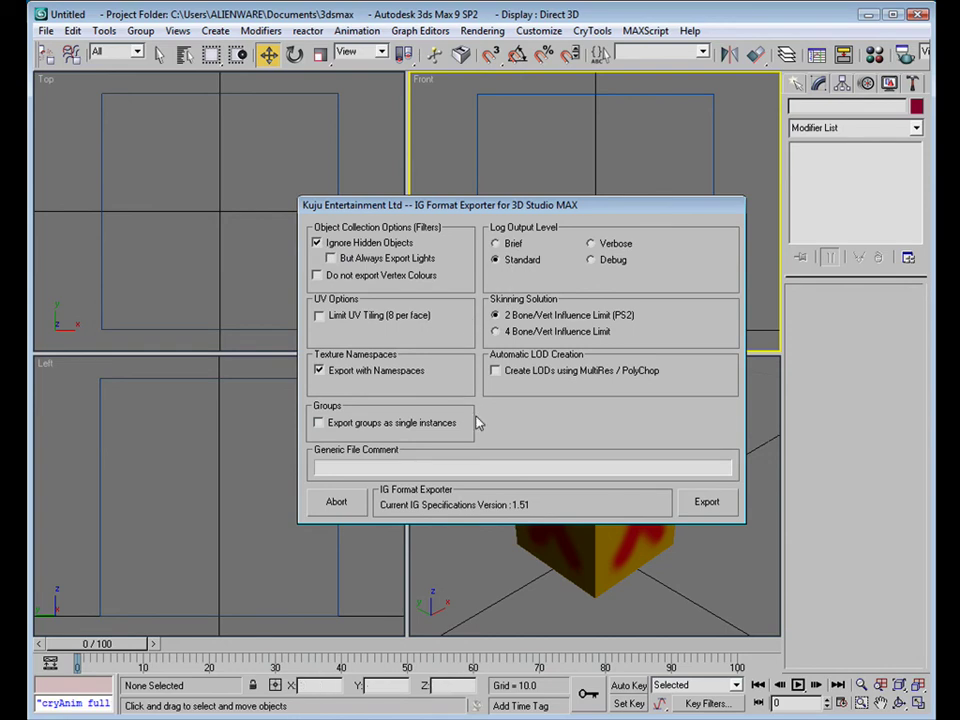
click(707, 503)
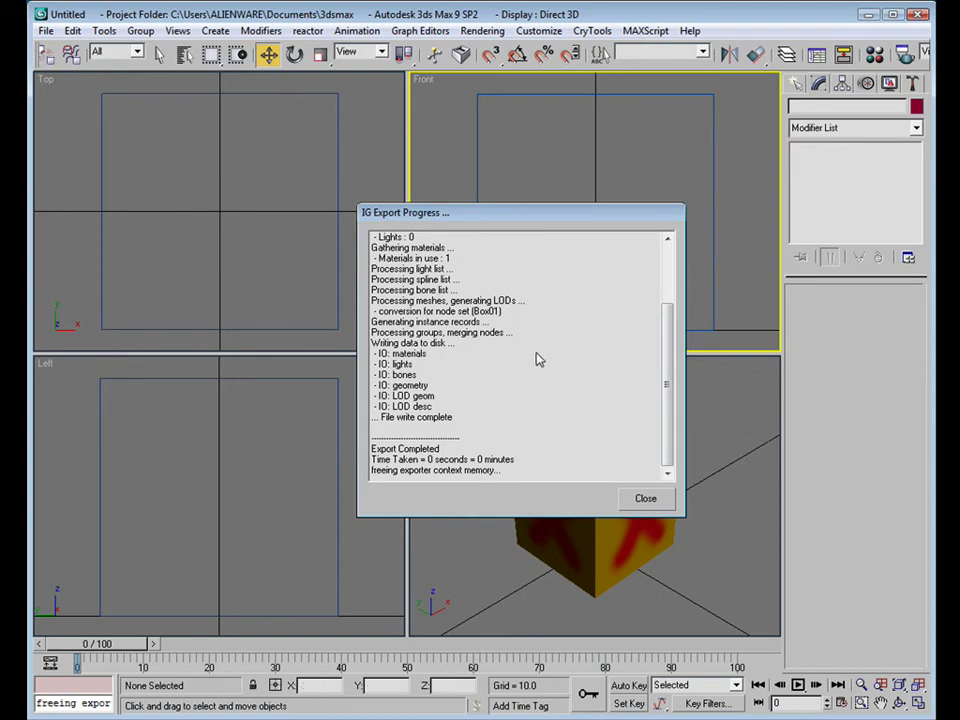
click(662, 506)
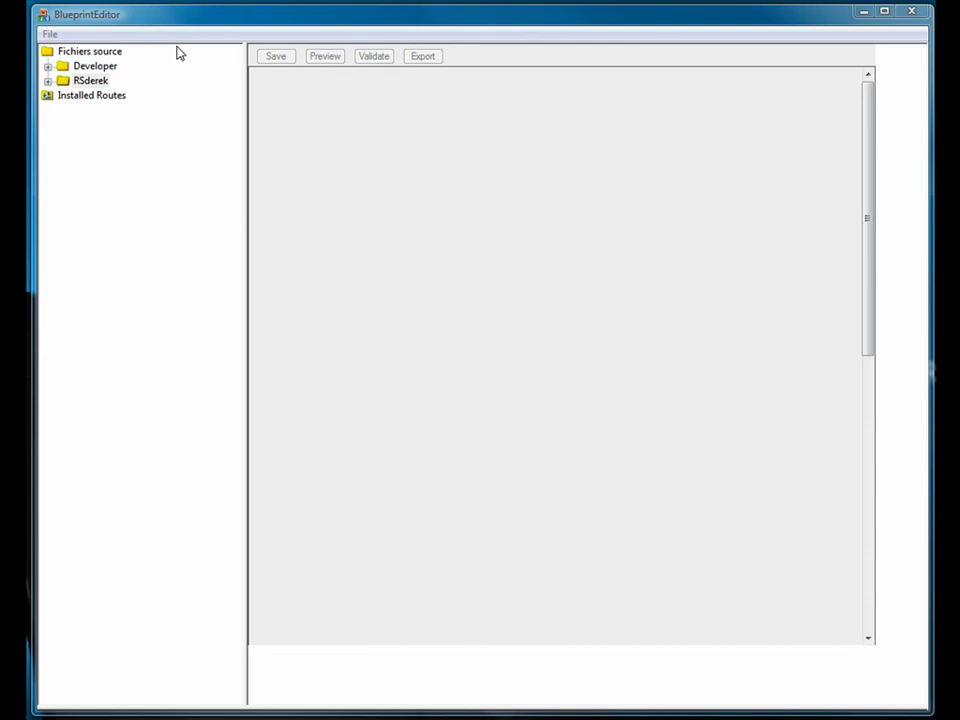
- Switch to BlueprintEditor and briefly move its window aside to look at the Rail Simulator window behind it
drag(349, 17, 341, 241)
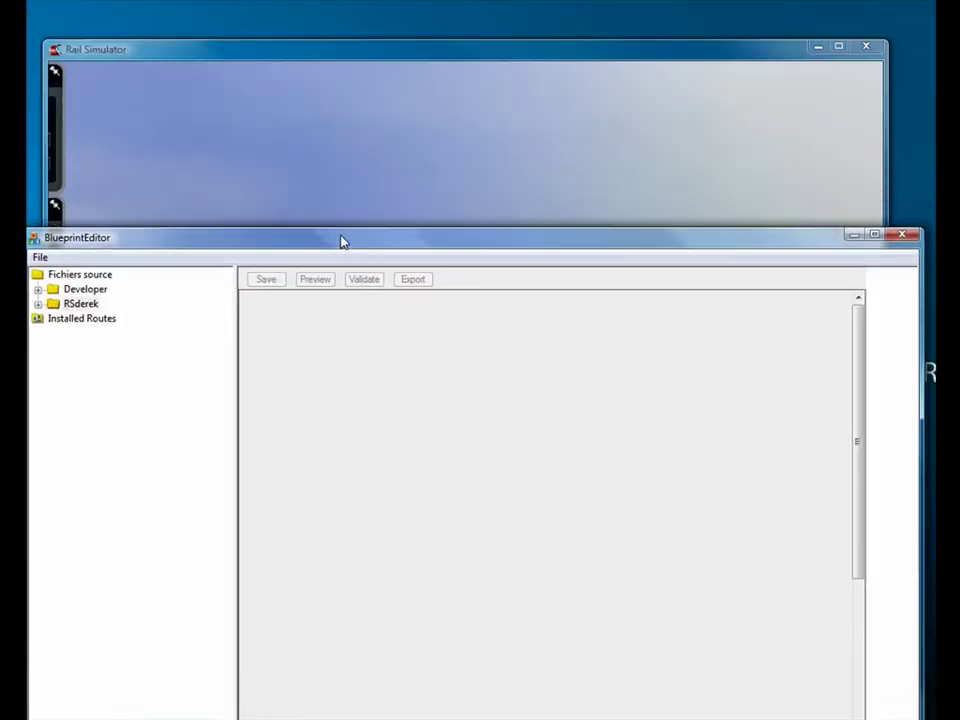
click(312, 60)
drag(435, 243, 440, 18)
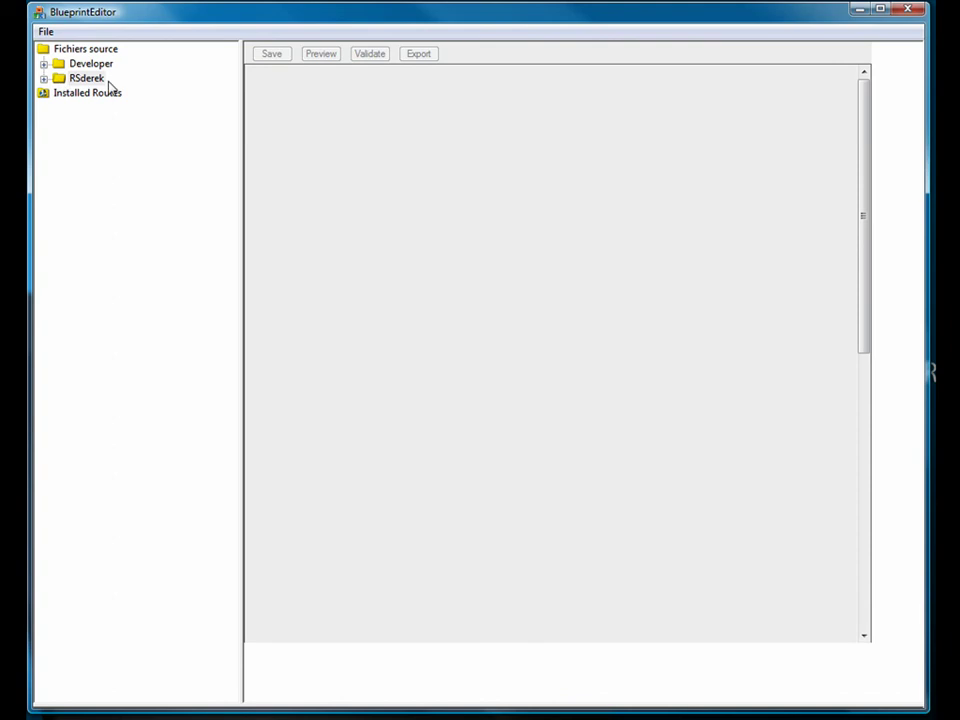
- Expand the source tree through RSderek, HowTo, Scenery and Buildings down to the contents of the textures folder
click(43, 79)
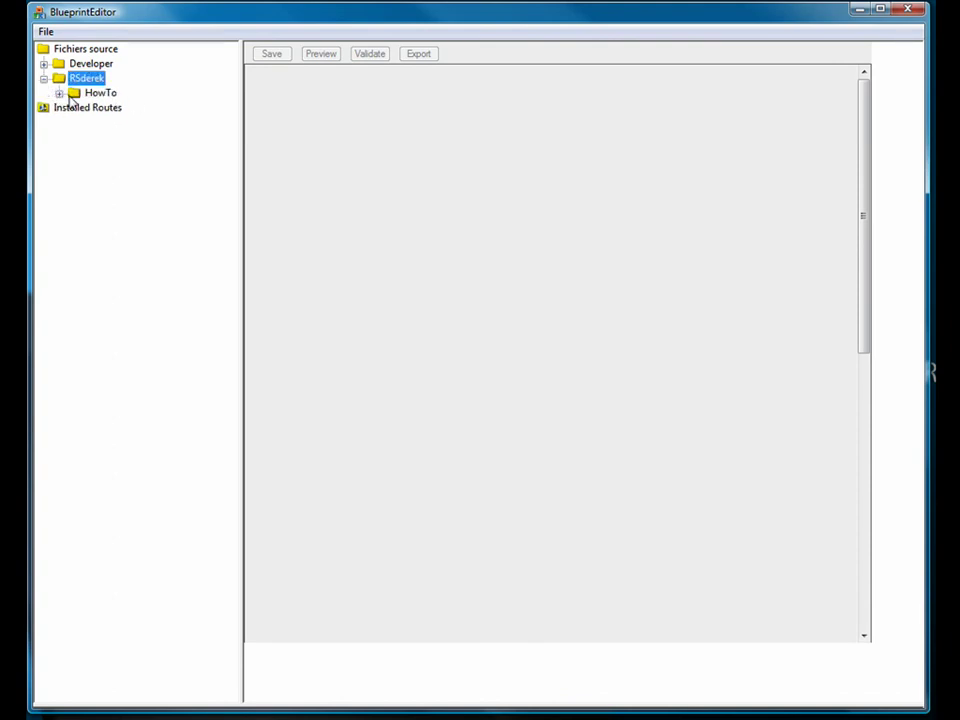
click(59, 93)
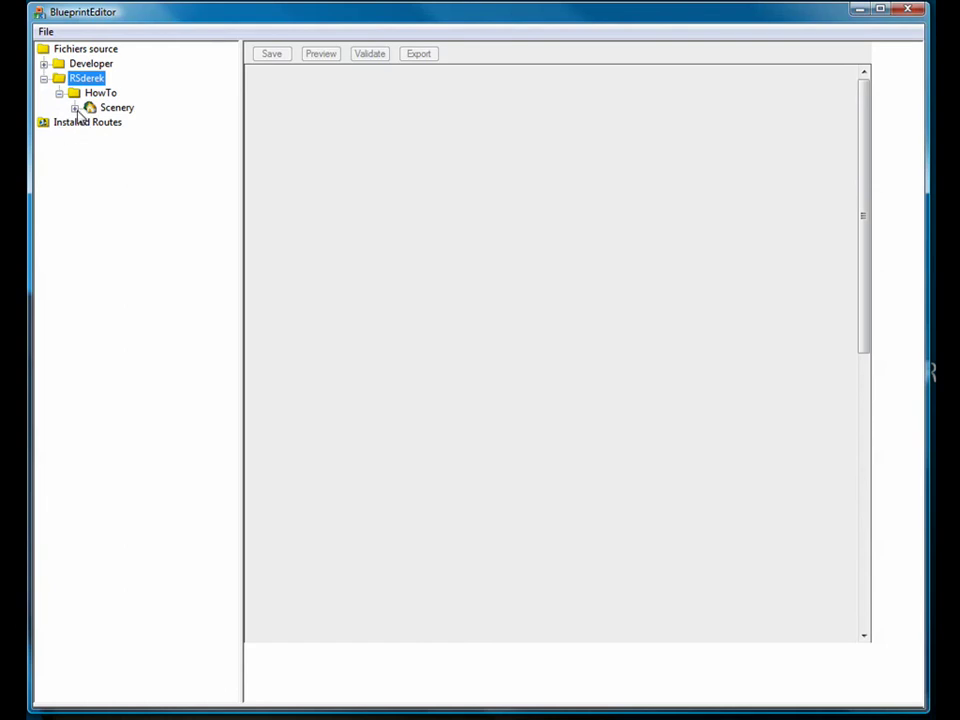
click(74, 107)
click(89, 123)
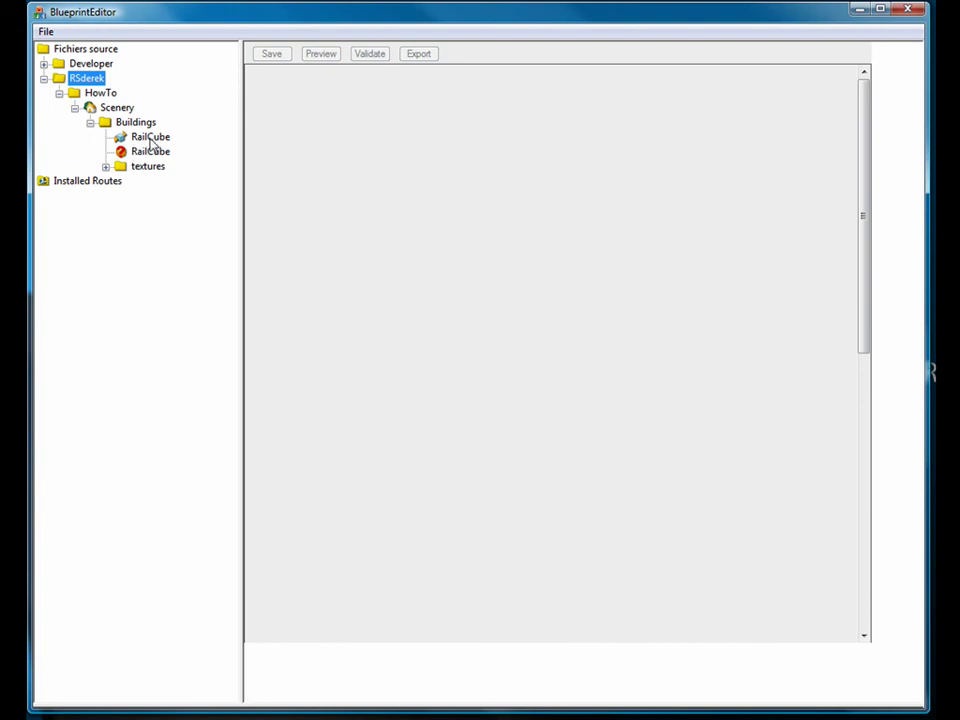
click(106, 167)
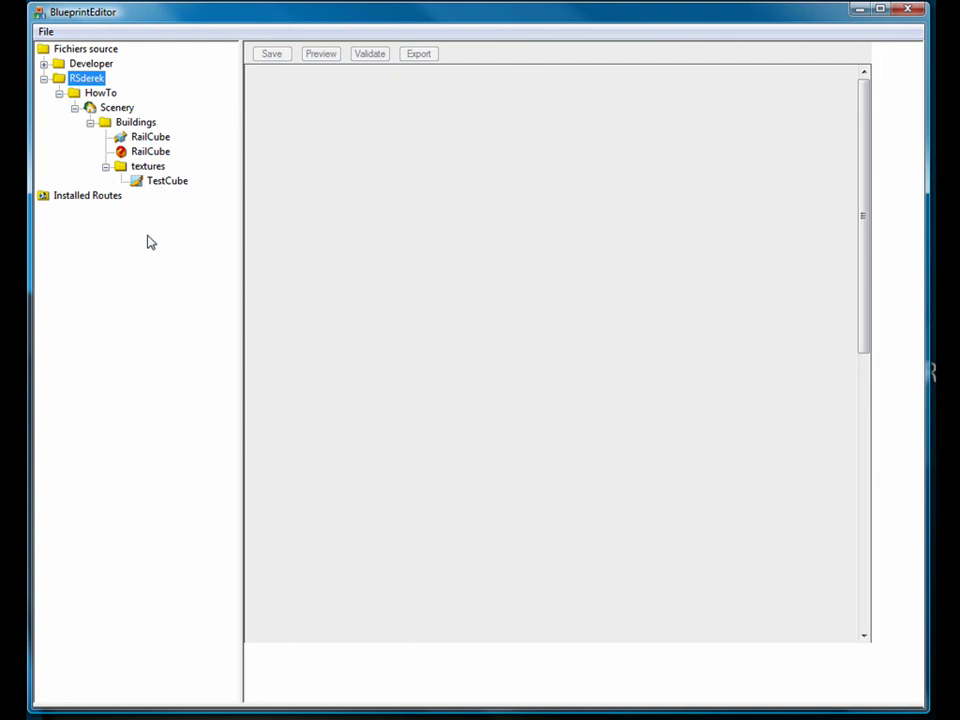
- Create a new shape blueprint of type Scenery blueprint from the RailCube.IGS model in the Buildings folder
click(121, 138)
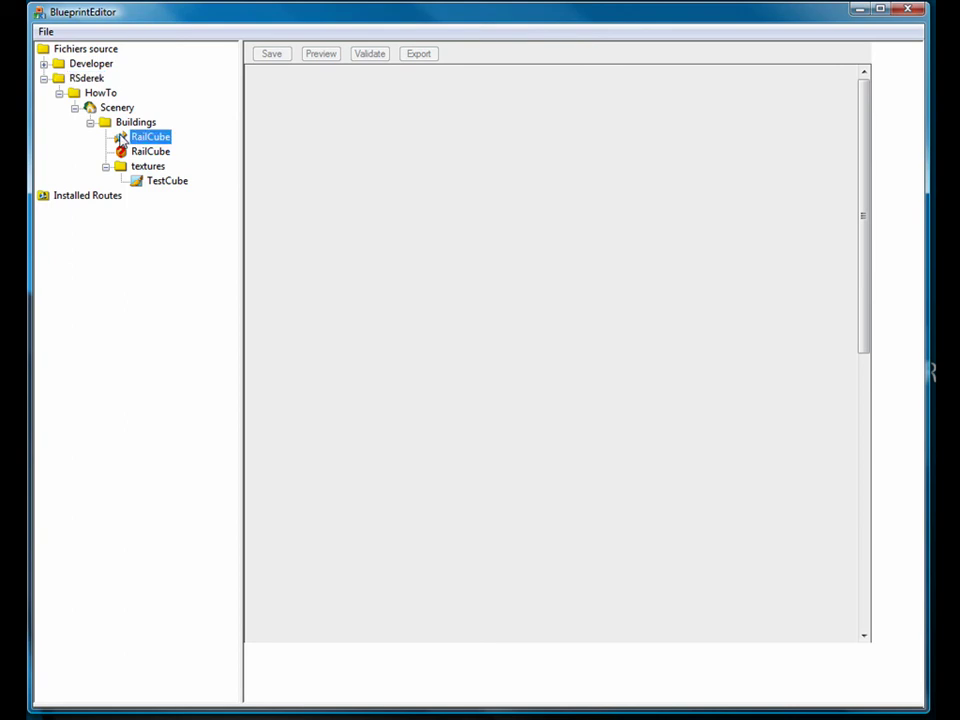
right_click(121, 138)
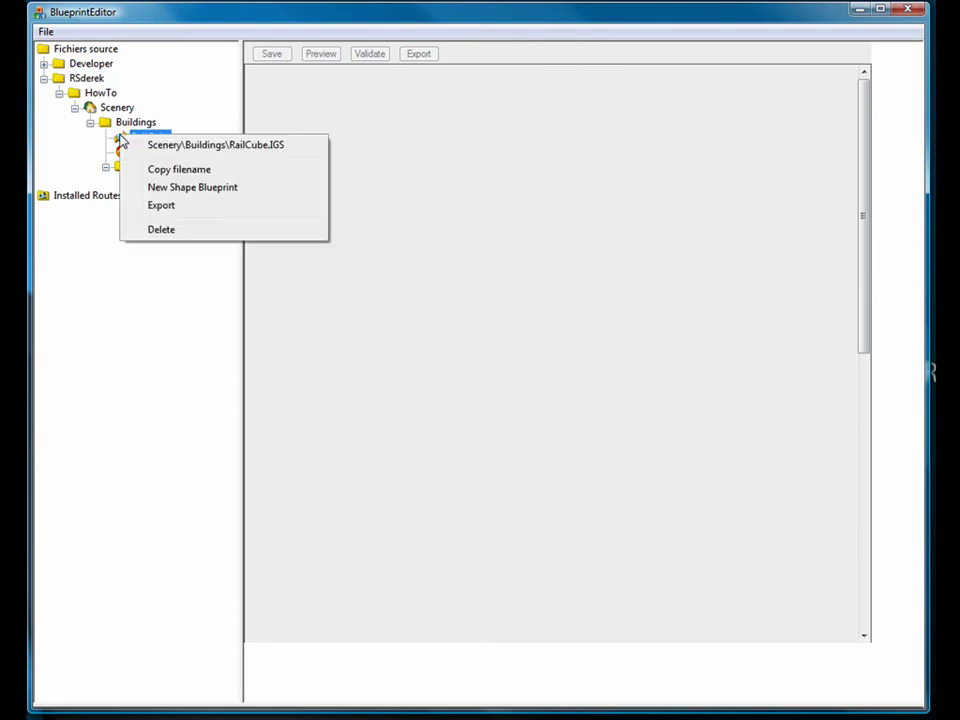
click(195, 188)
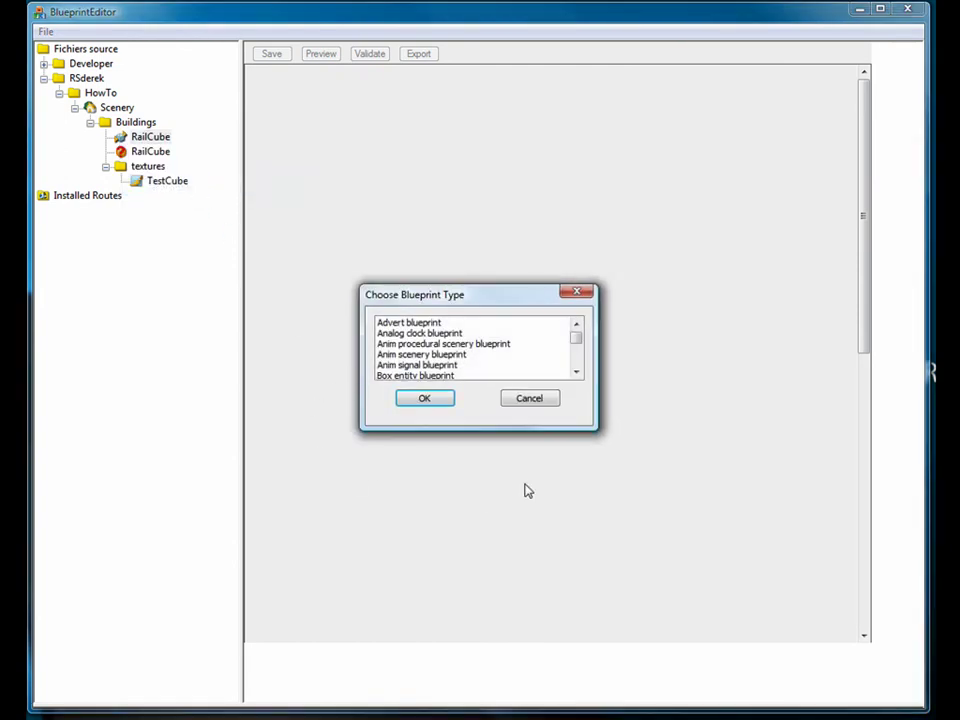
click(576, 356)
drag(576, 346, 576, 358)
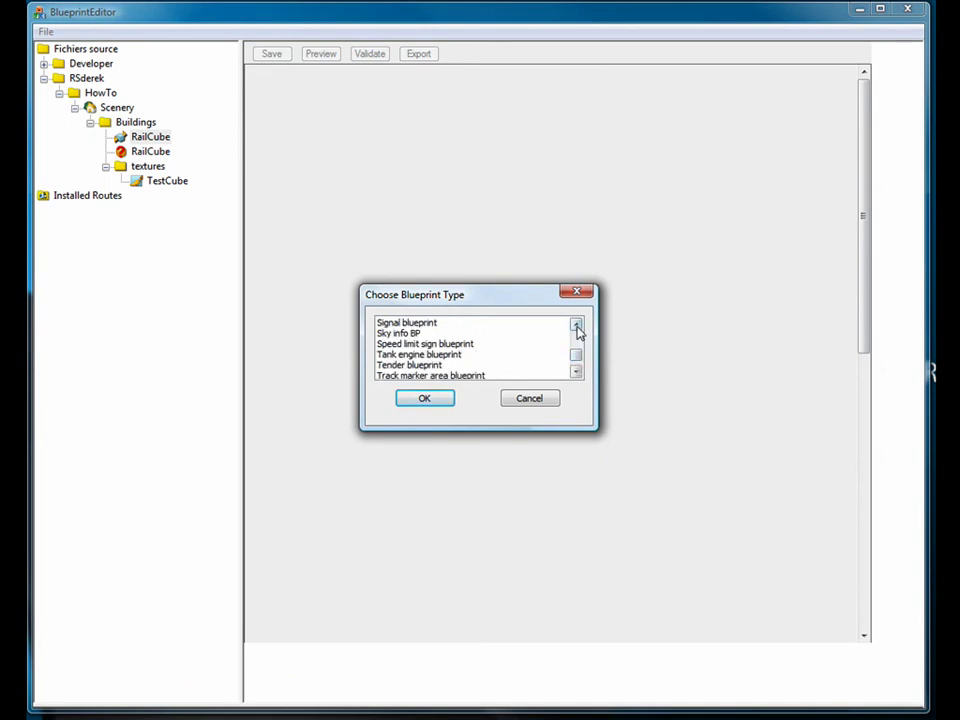
click(576, 326)
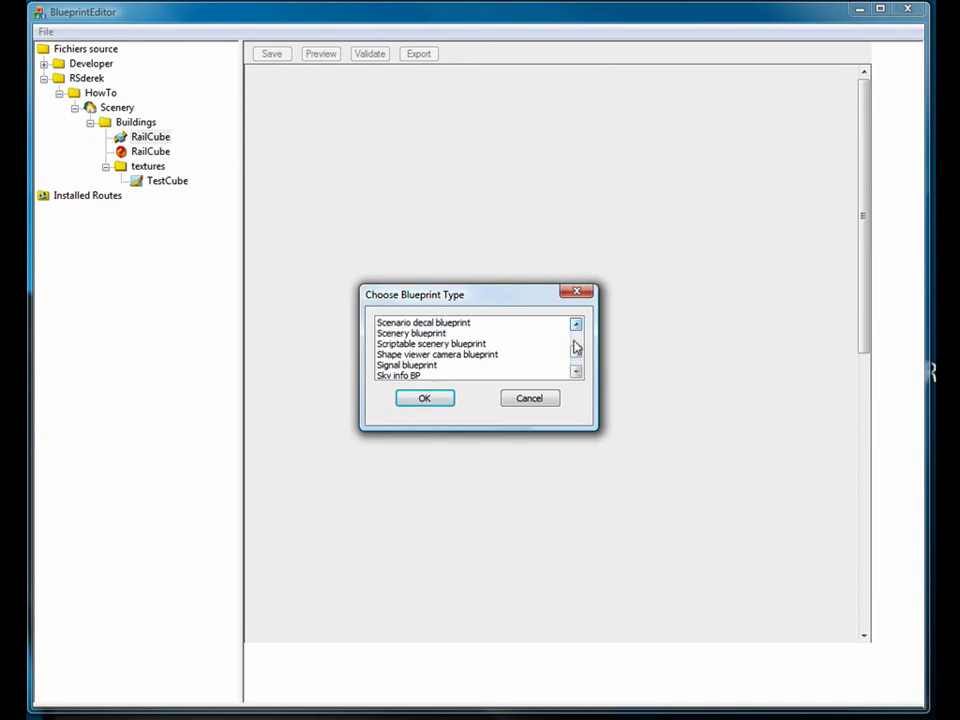
click(410, 336)
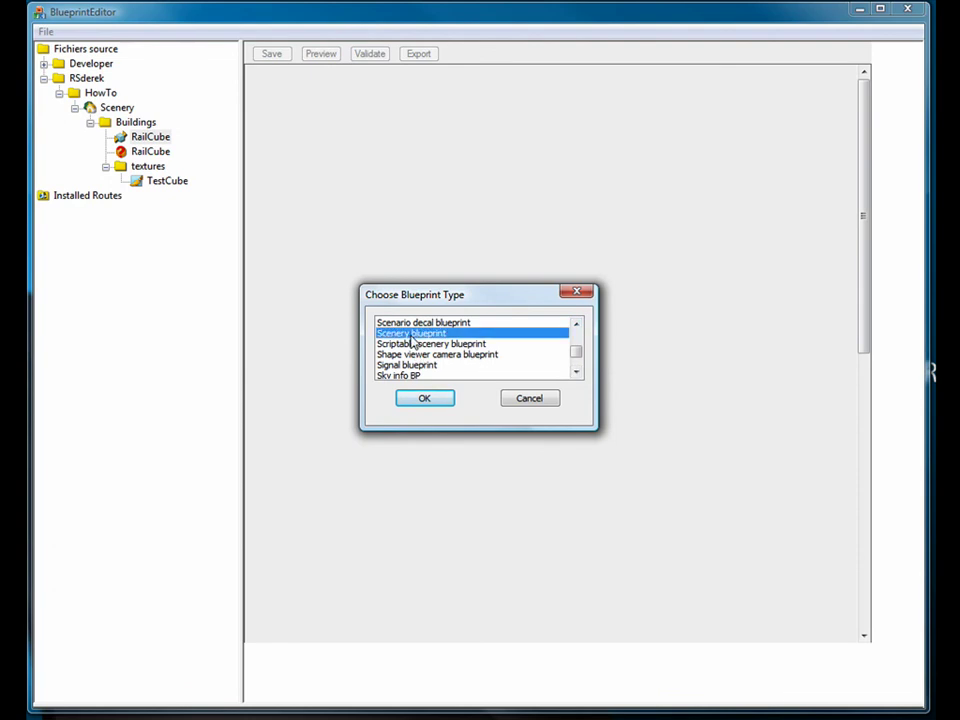
click(424, 402)
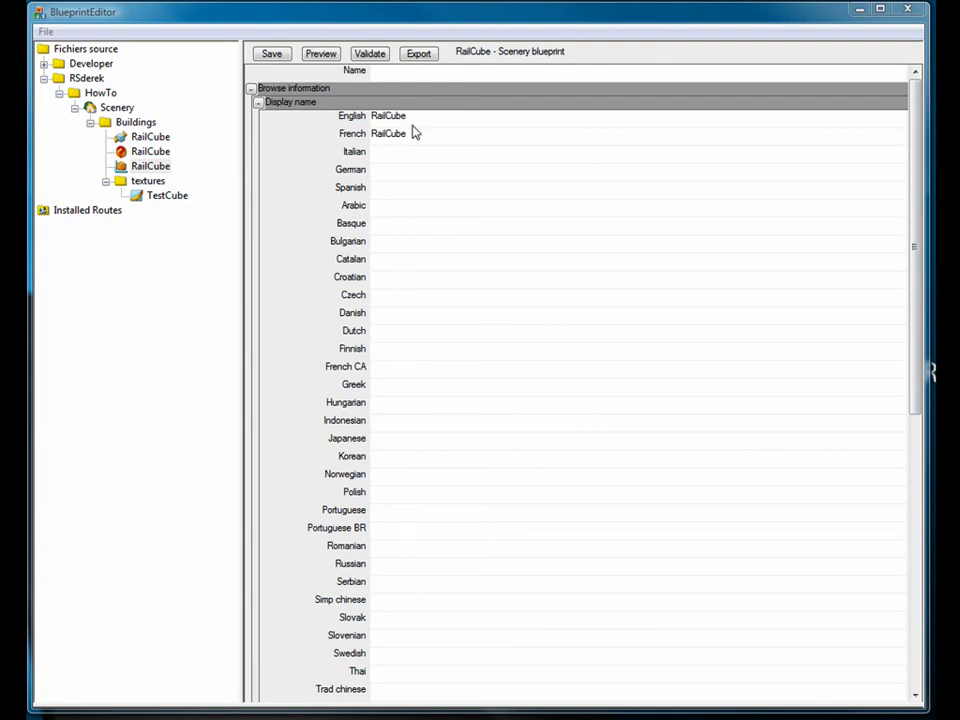
- Set the blueprint's category to Domestic buildings and its primary named texture set to provider RSderek and product HowTo
drag(918, 190, 918, 415)
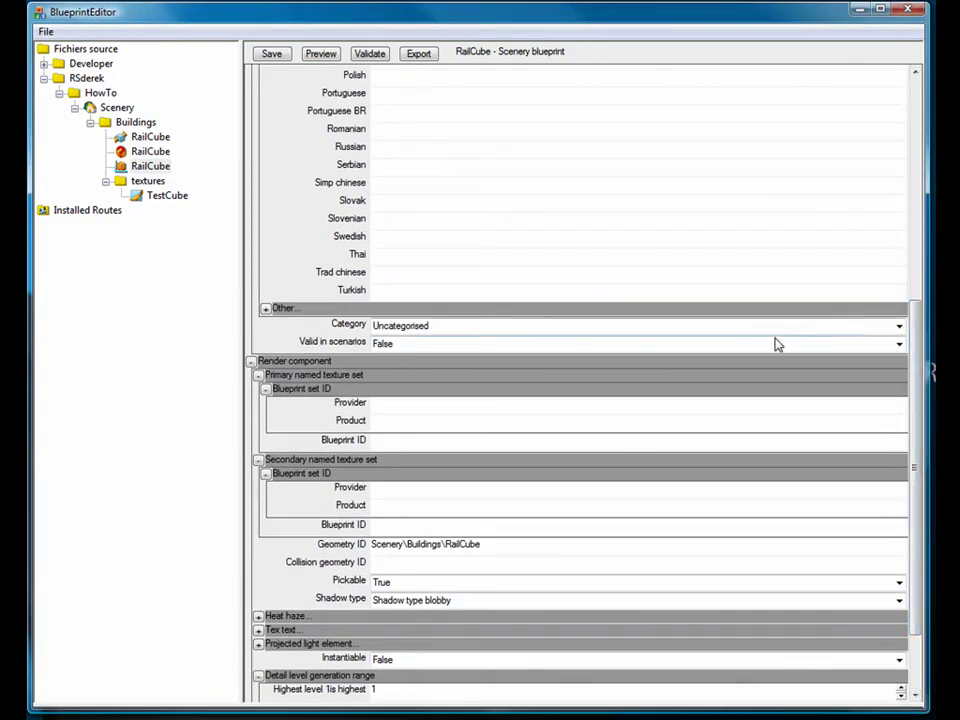
click(899, 330)
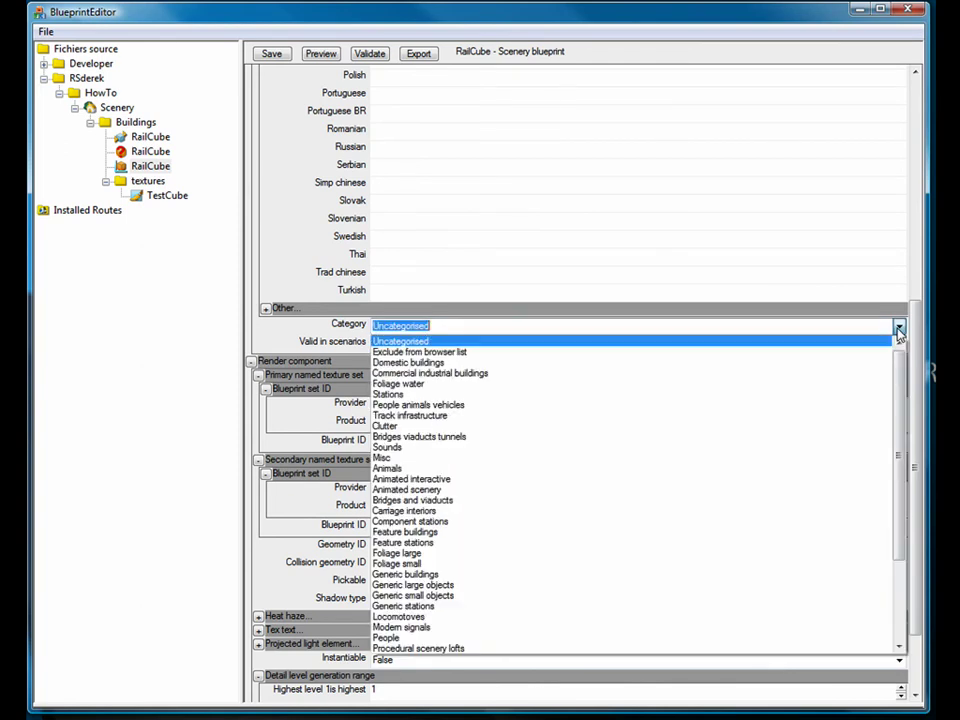
click(421, 363)
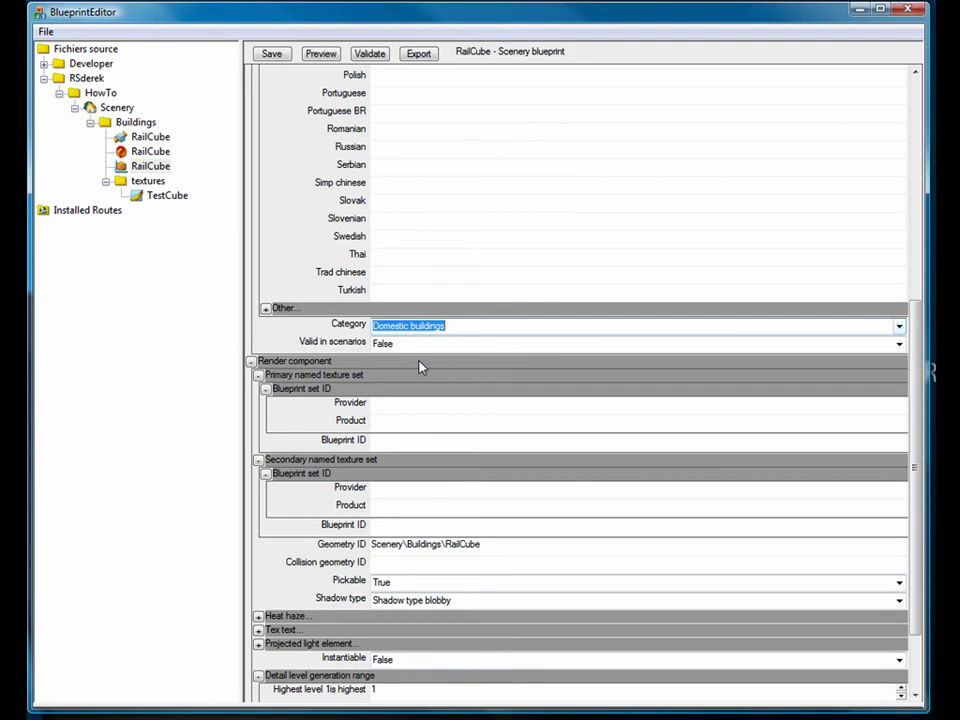
click(384, 404)
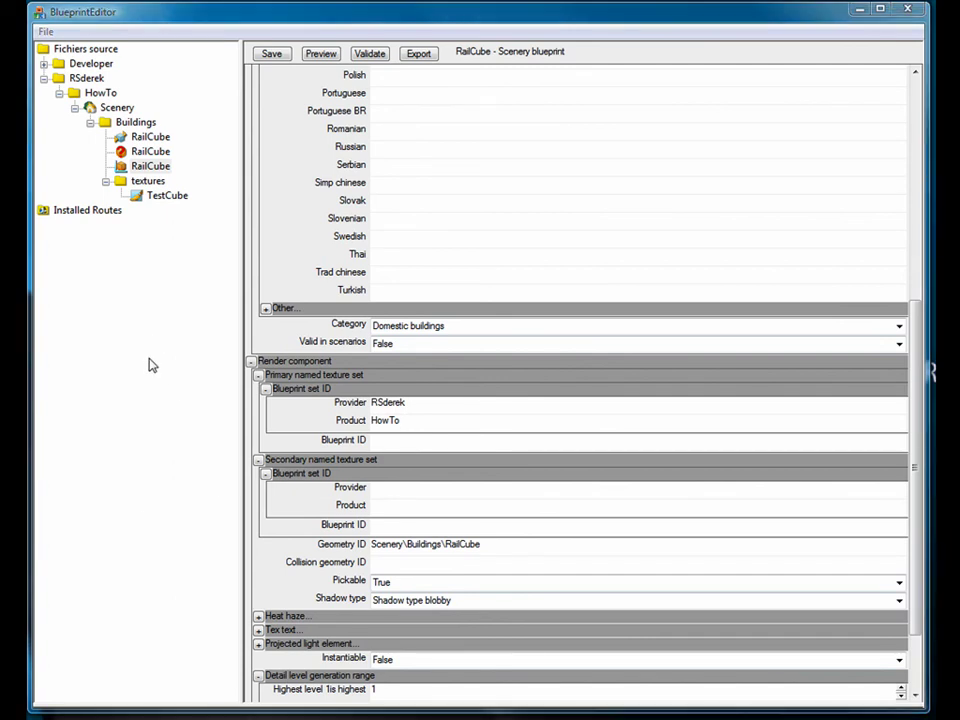
- Save and export the RailCube scenery blueprint
click(271, 55)
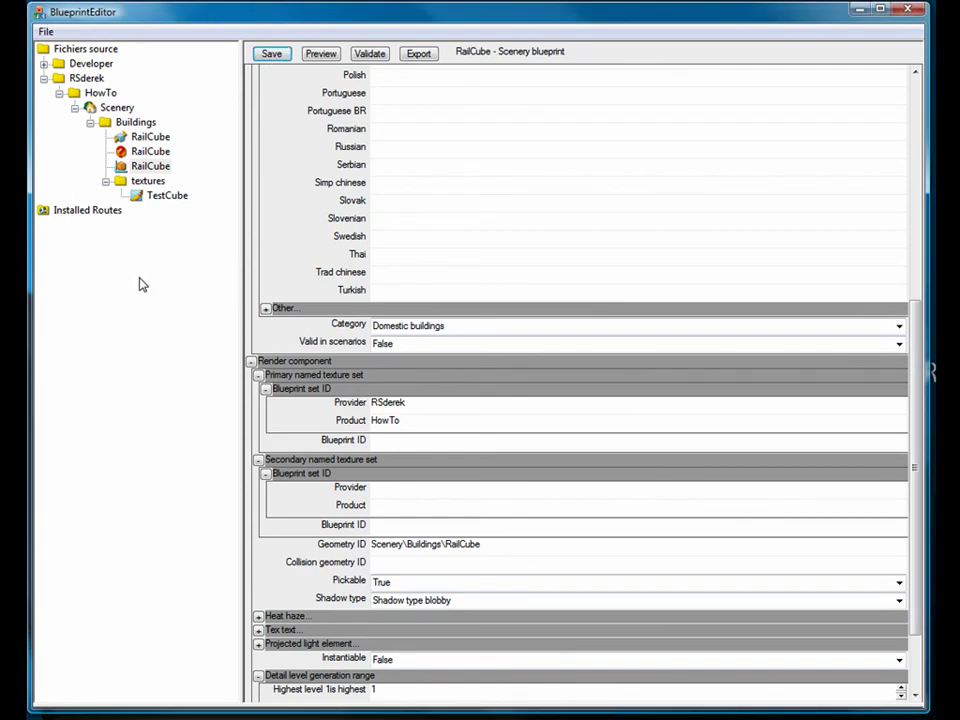
click(419, 55)
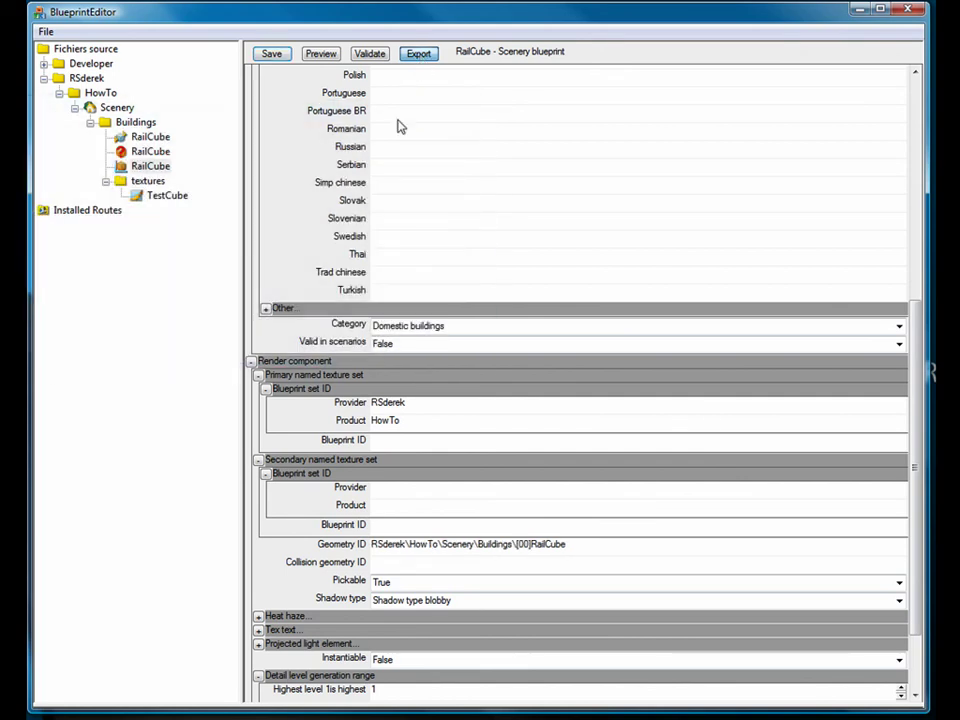
click(158, 167)
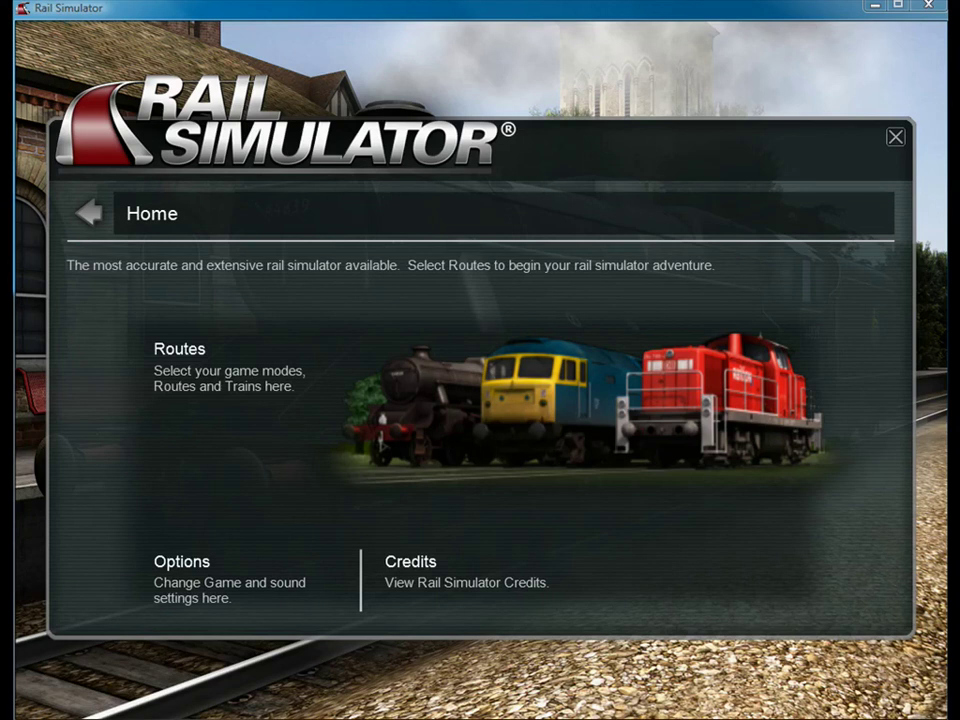
- Switch to Rail Simulator, open MyRoute in Free Play and enter the world editor
click(177, 350)
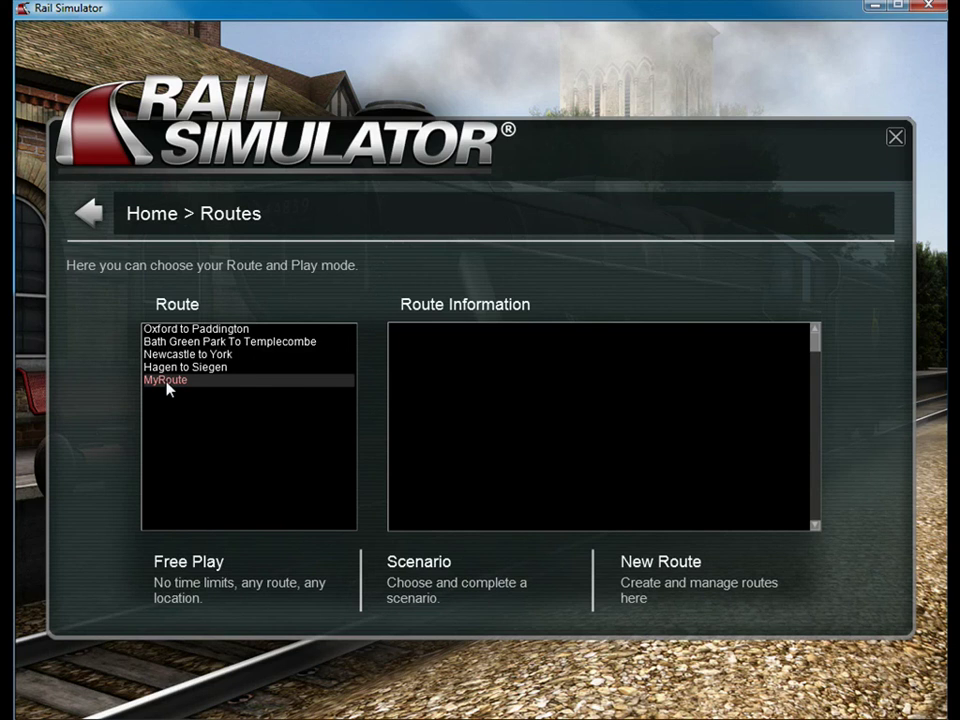
click(196, 566)
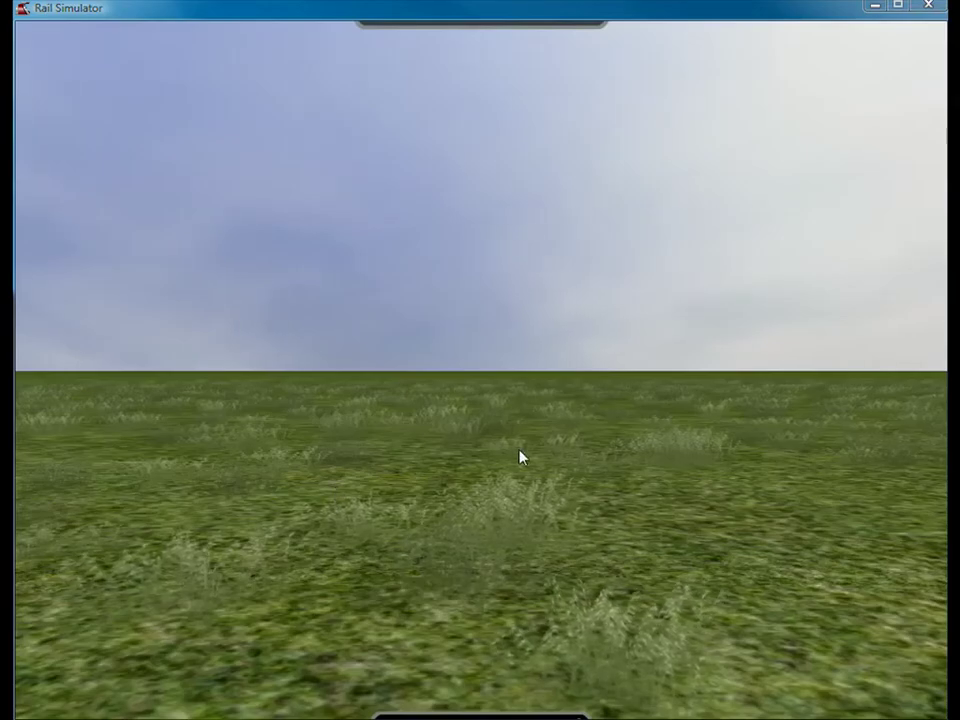
mouse_move(548, 712)
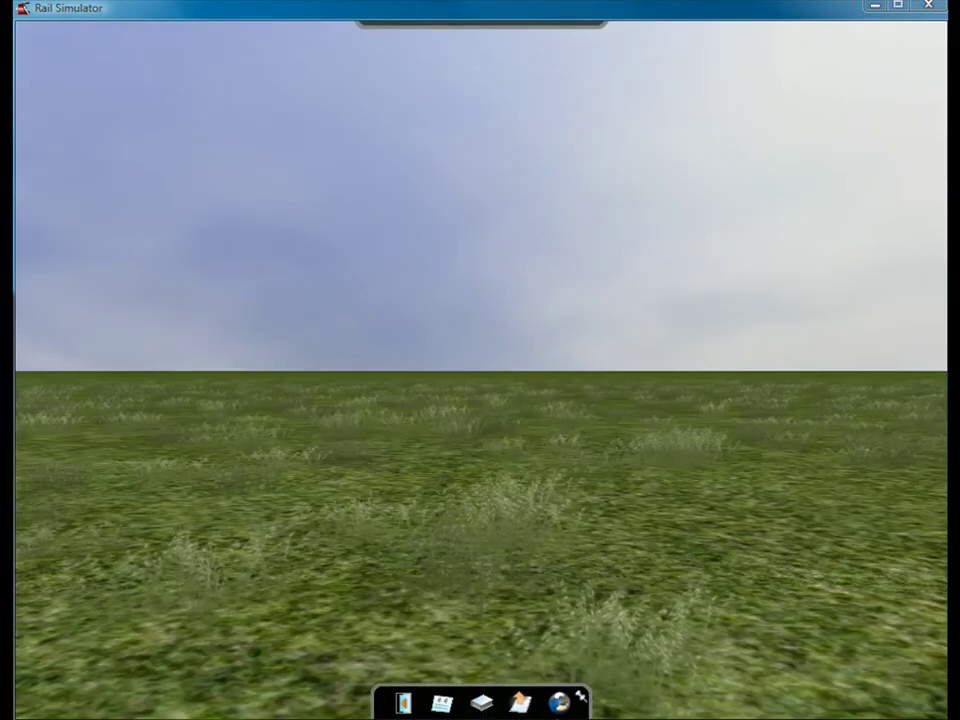
click(558, 704)
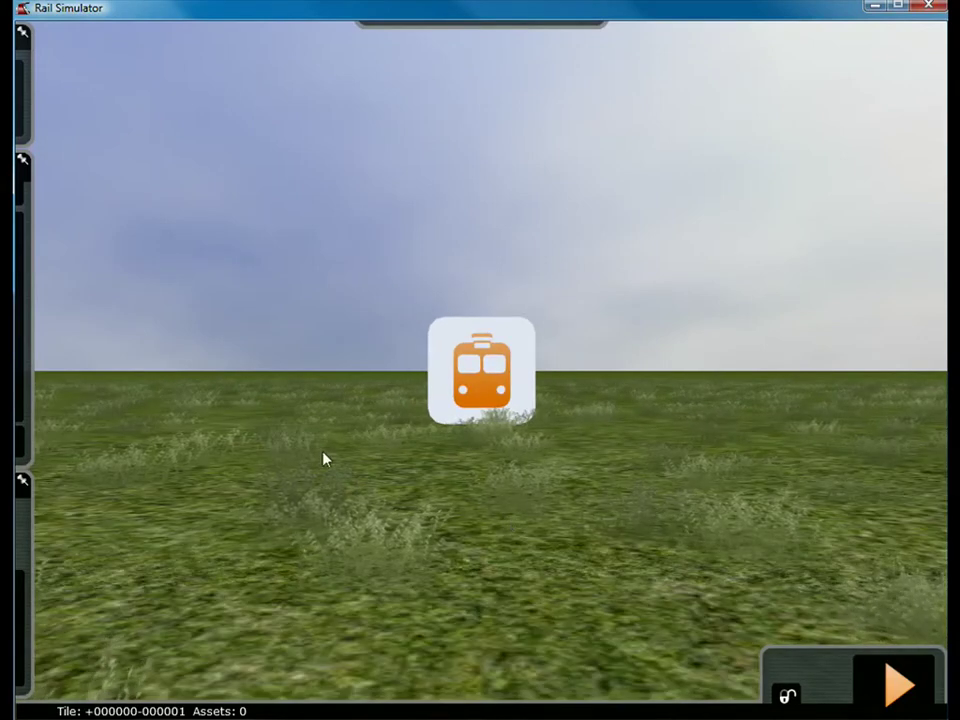
- Open the object set filter and enable the HowTo product of provider RSderek
mouse_move(32, 172)
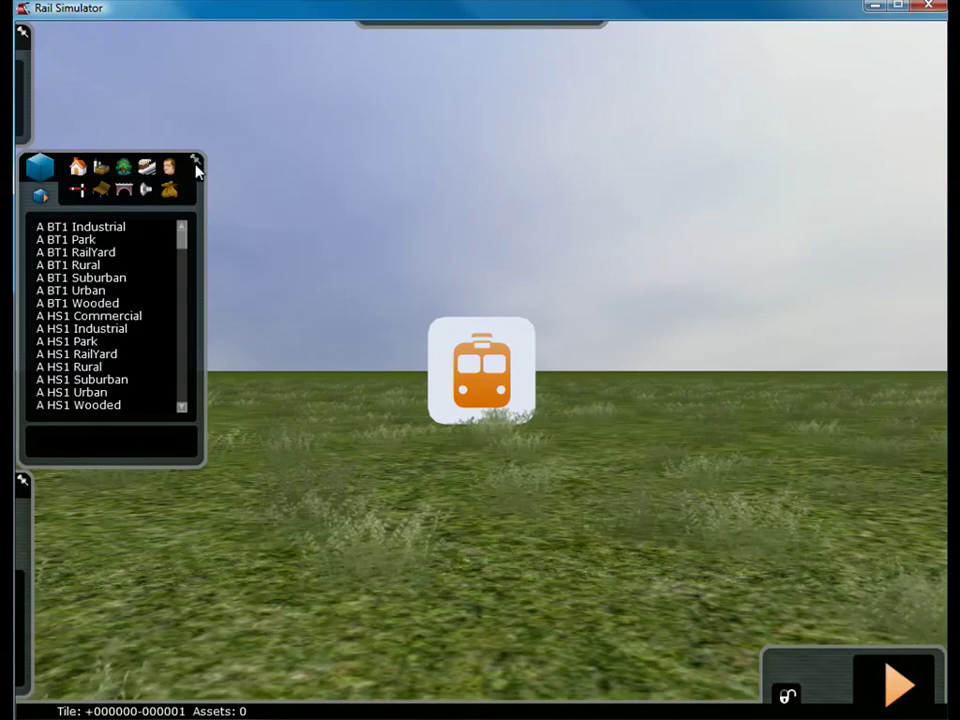
click(43, 200)
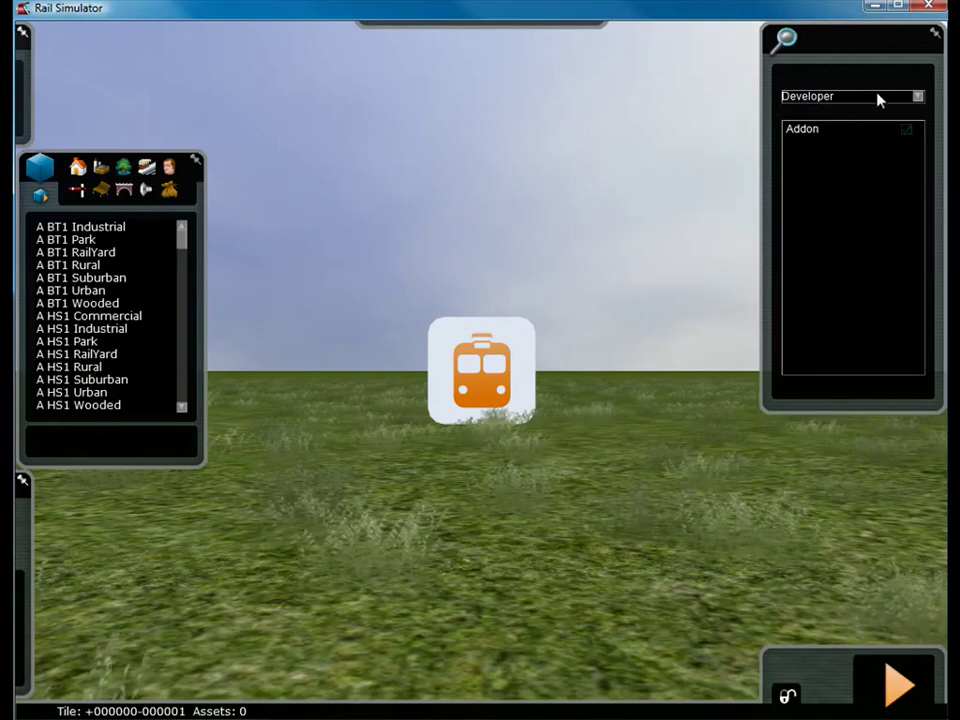
click(918, 97)
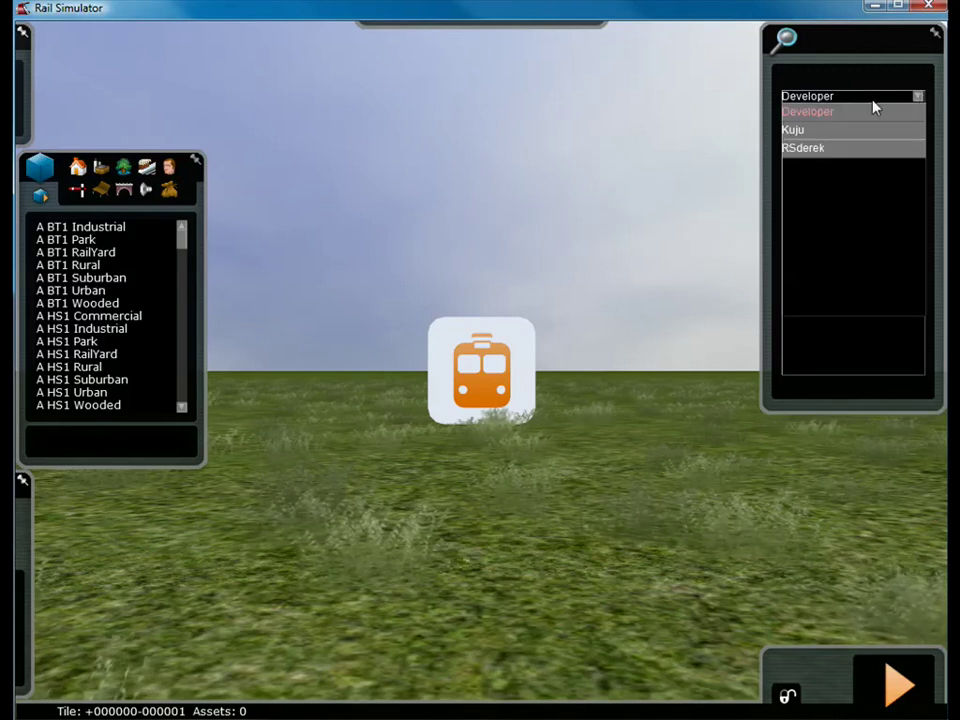
click(801, 152)
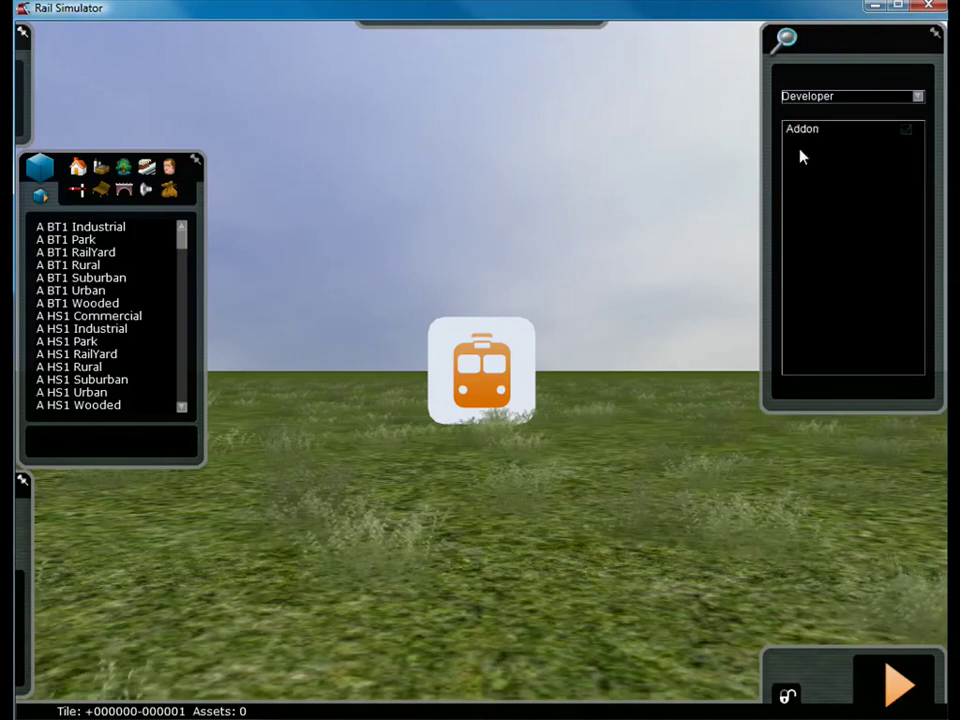
click(790, 133)
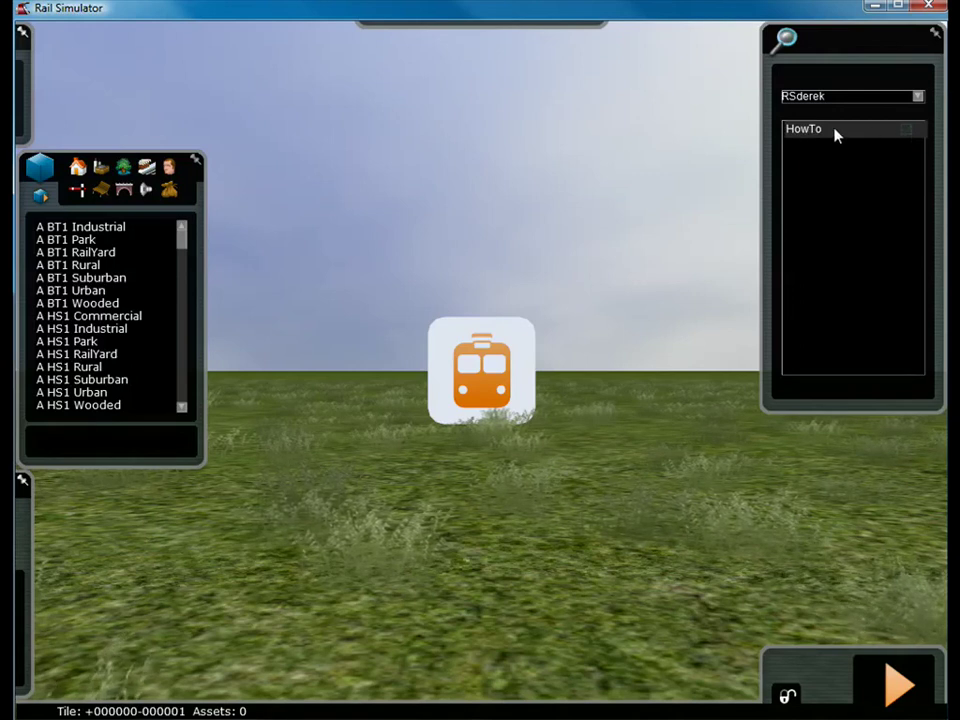
click(908, 130)
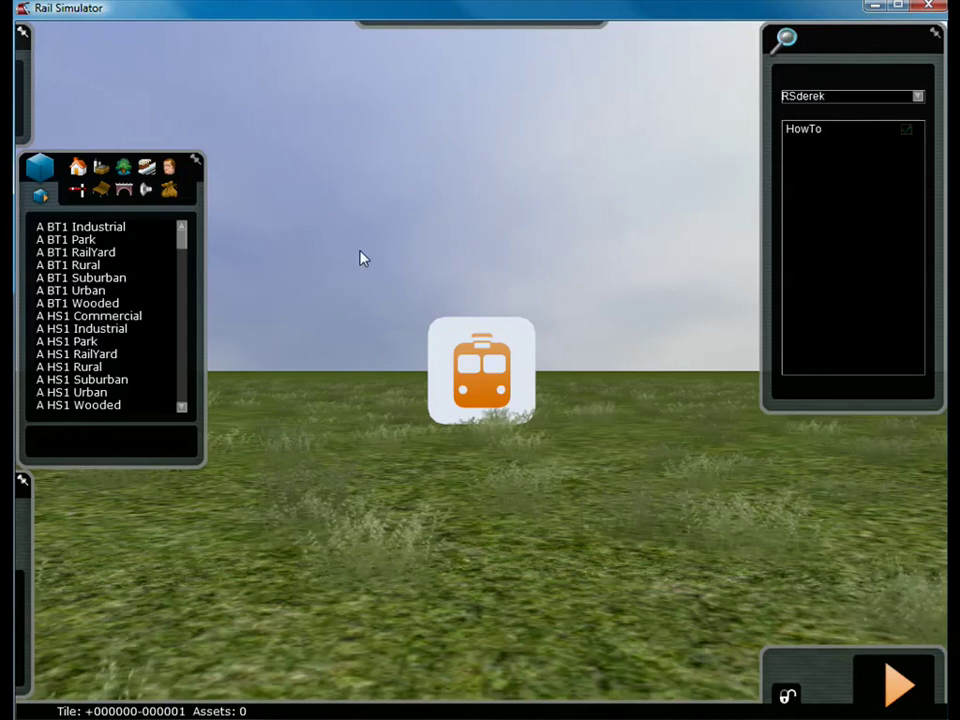
- Pick RailCube from the buildings category and place two copies on the grass, one on each side of the train marker
click(81, 174)
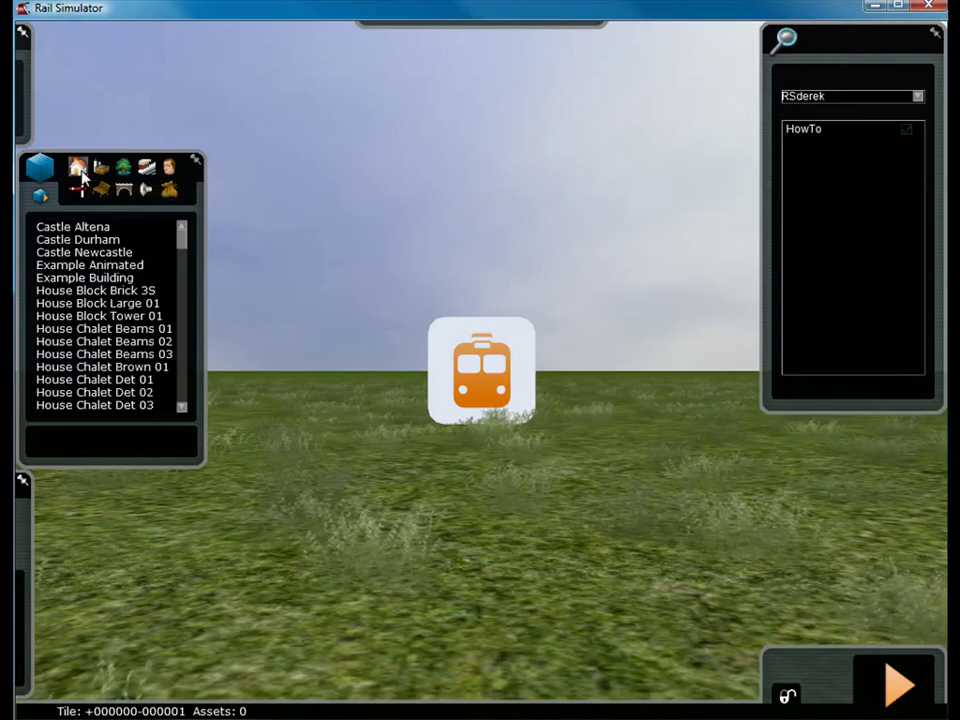
scroll(183, 279, down, 2)
drag(182, 273, 189, 403)
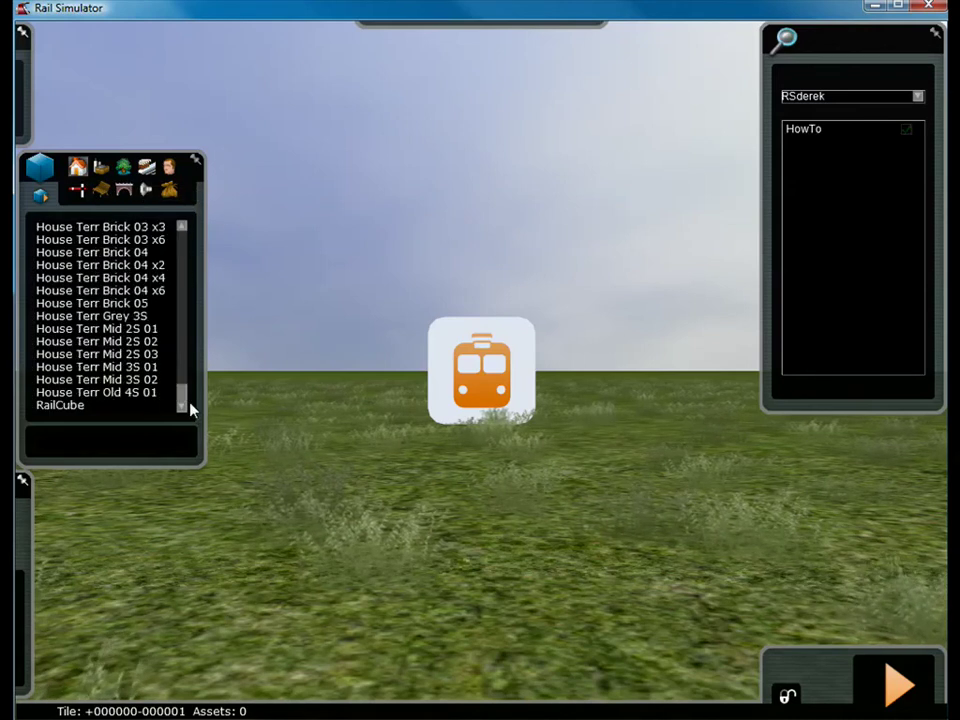
click(66, 408)
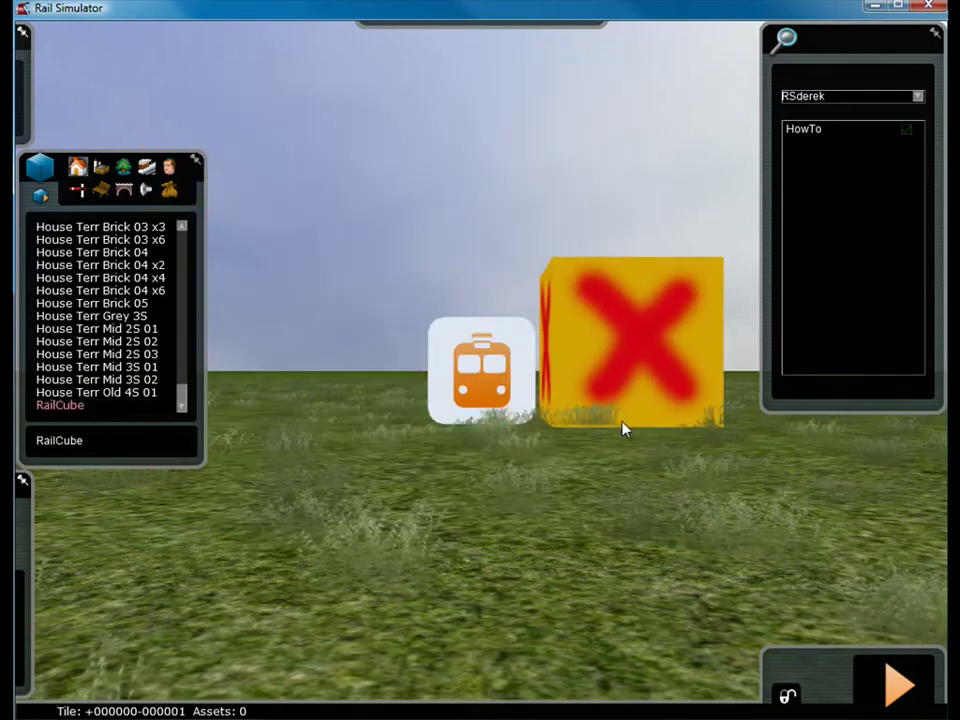
click(621, 428)
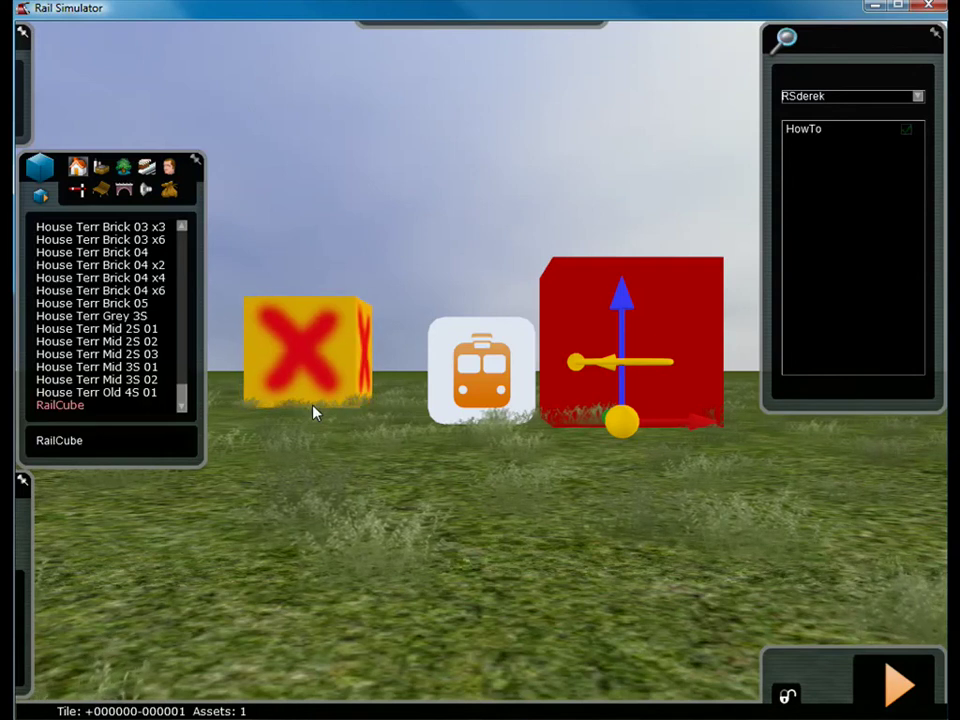
click(313, 410)
right_click(473, 503)
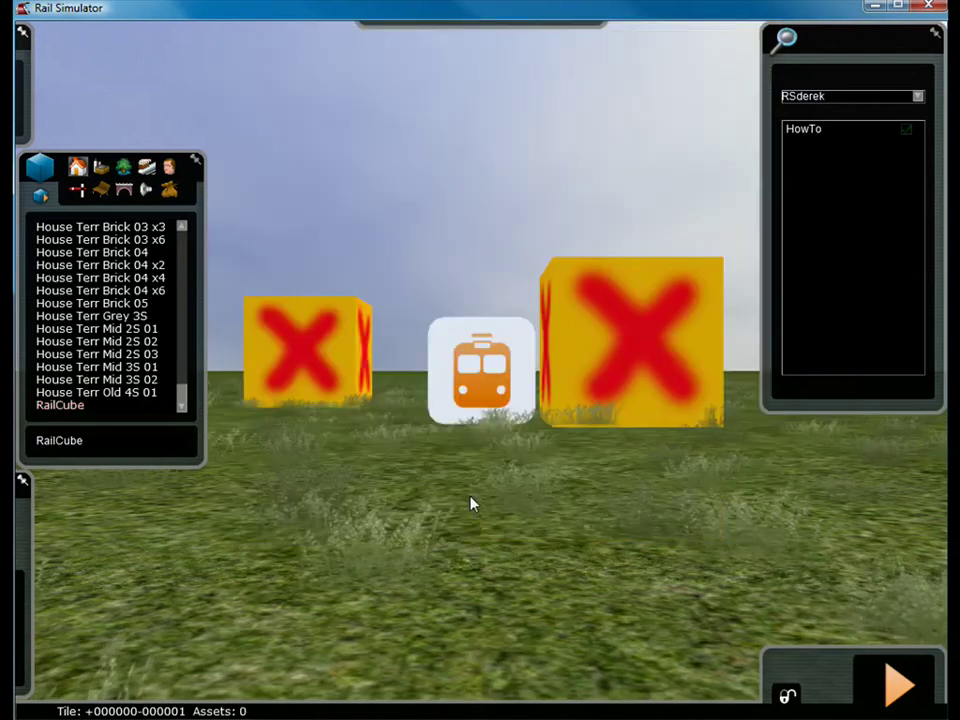
right_drag(476, 522, 456, 478)
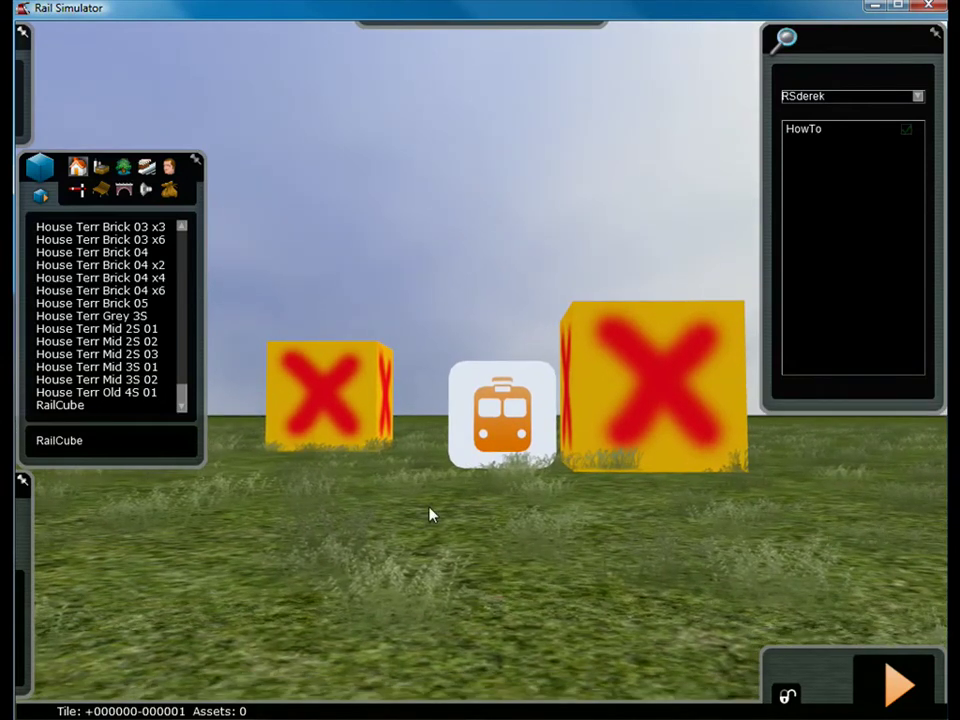